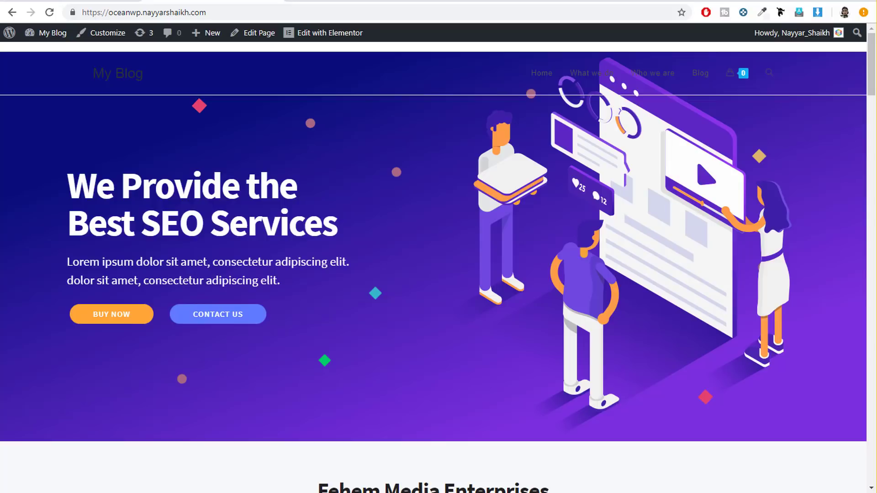
Look through the popular and recent uploads on the YouTube channel, and return to the OceanWP demo site.
click(316, 3)
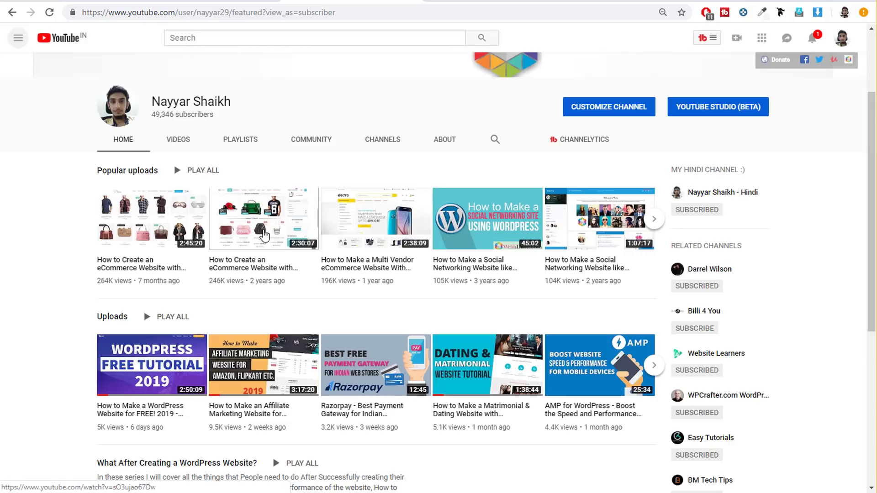
scroll(82, 417, down, 1)
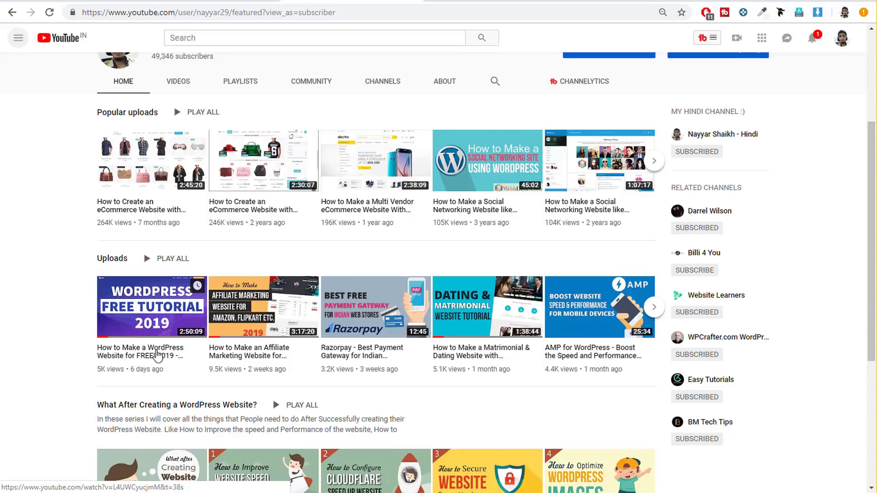
scroll(173, 364, up, 1)
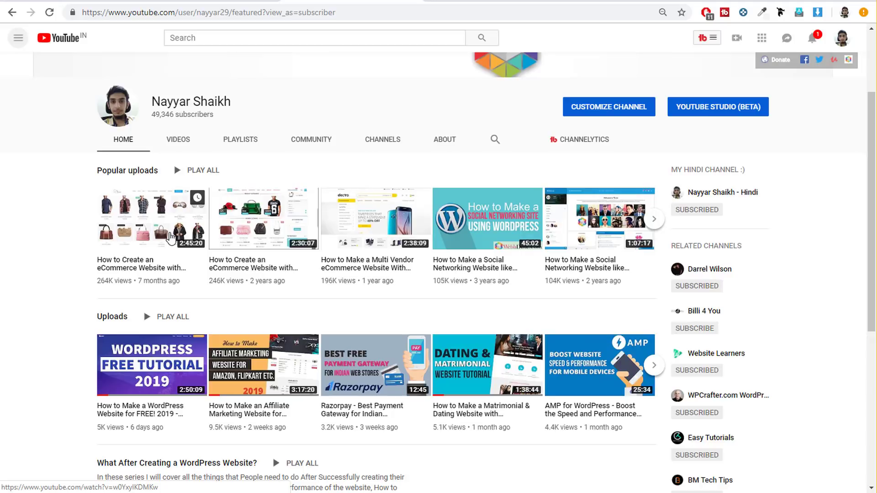
click(230, 2)
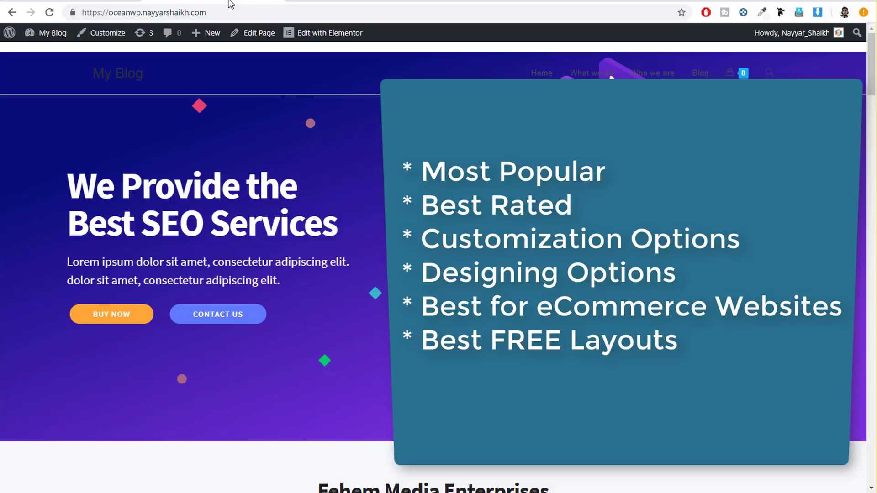
Compare the homepages of the OceanWP and Astra demo sites, reloading the OceanWP one and viewing both pages' content.
scroll(375, 252, down, 4)
scroll(375, 252, up, 4)
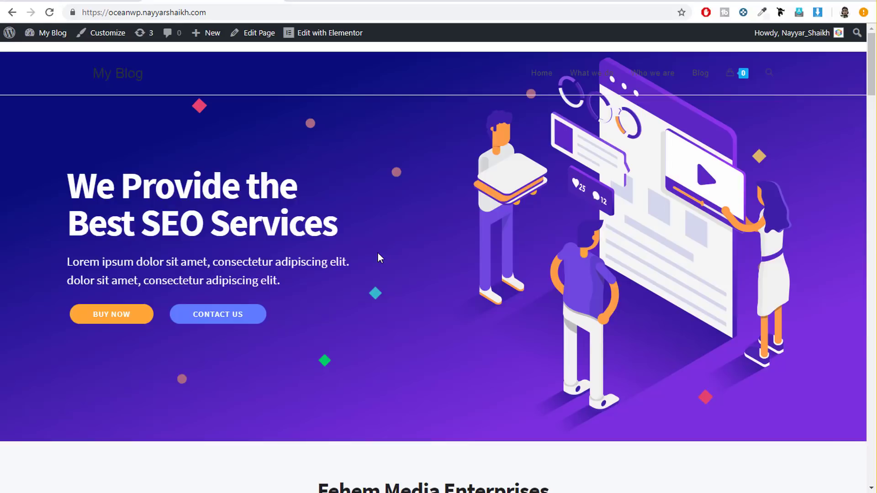
key(F5)
click(45, 1)
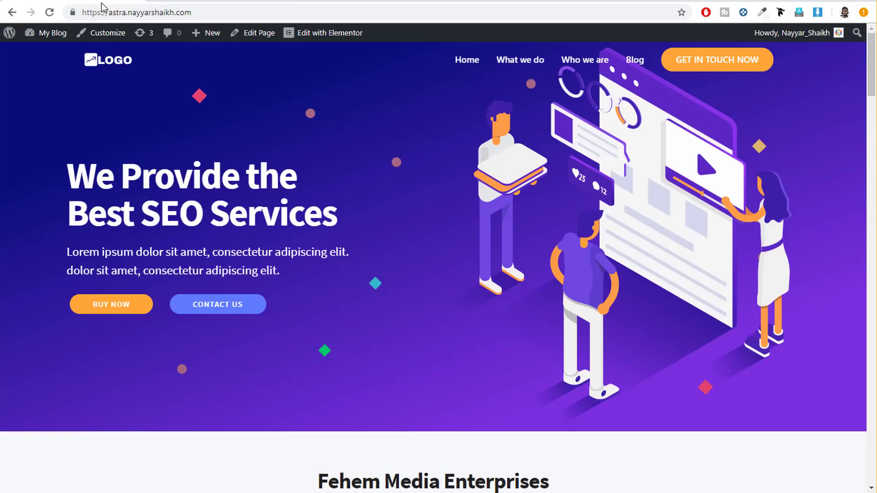
click(187, 1)
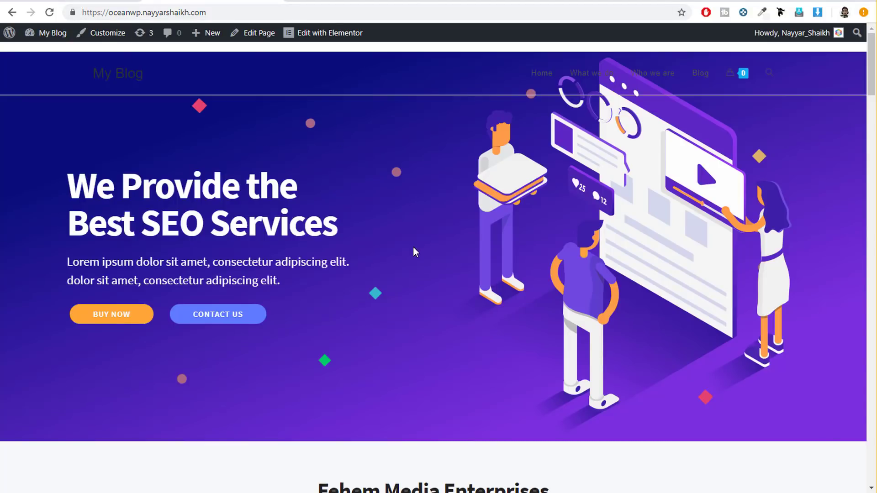
click(103, 1)
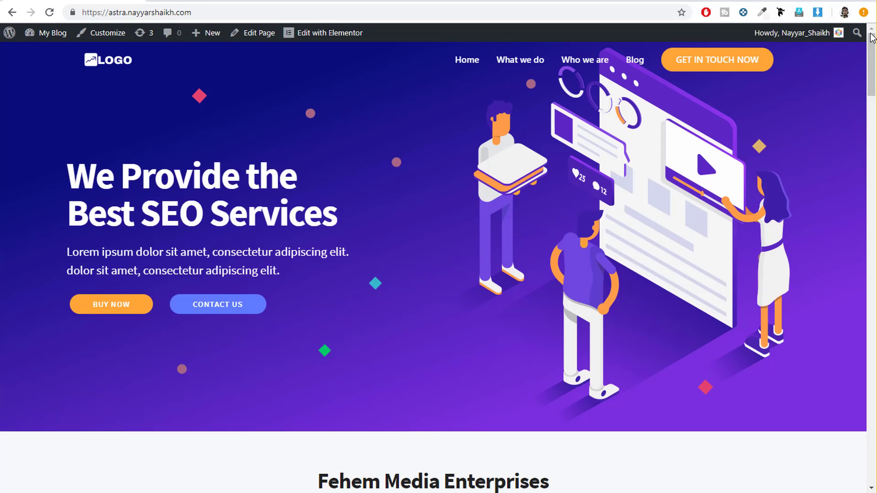
drag(872, 59, 859, 46)
click(259, 4)
scroll(873, 92, down, 1)
drag(872, 119, 870, 64)
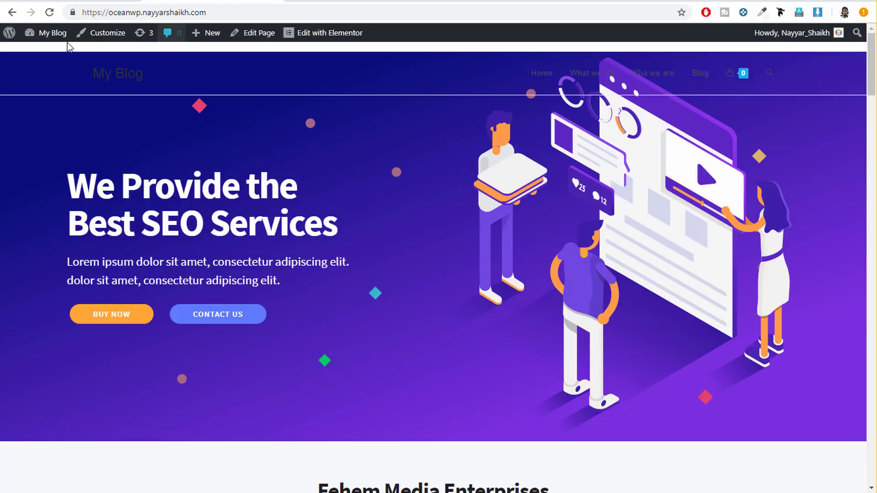
Open the Add Themes page in the OceanWP site's admin area and list the popular themes.
click(51, 33)
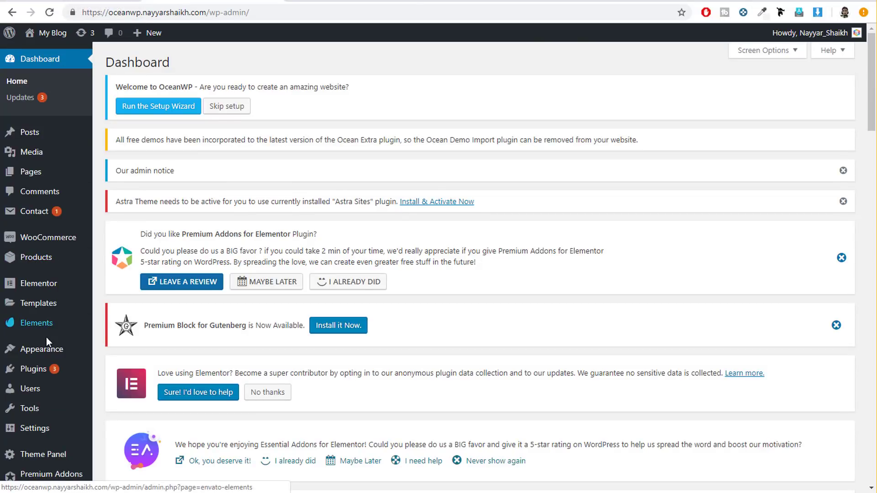
click(46, 352)
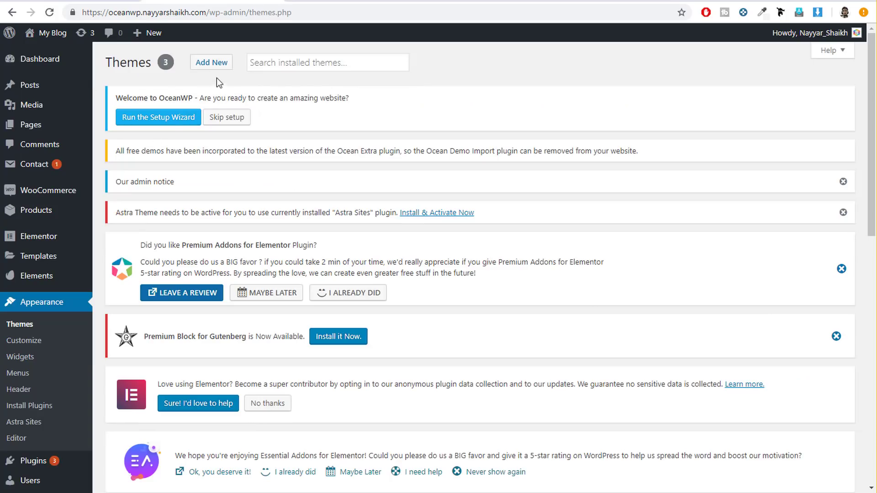
click(213, 64)
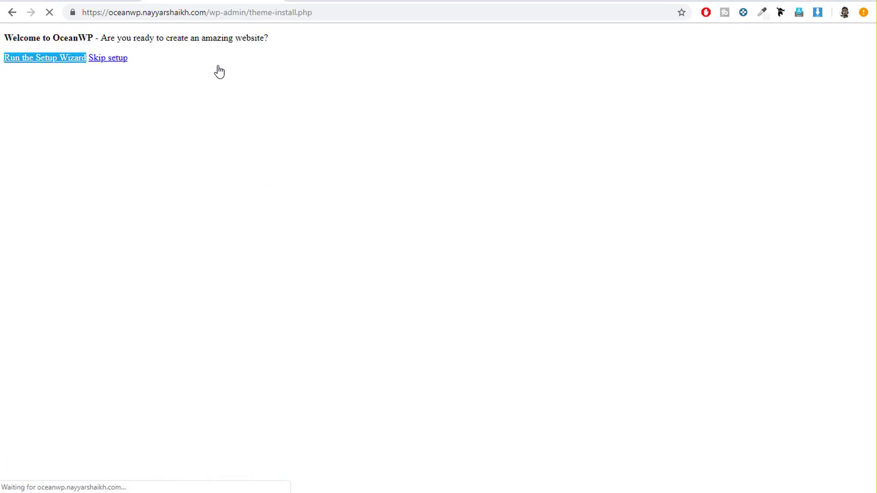
scroll(395, 248, down, 5)
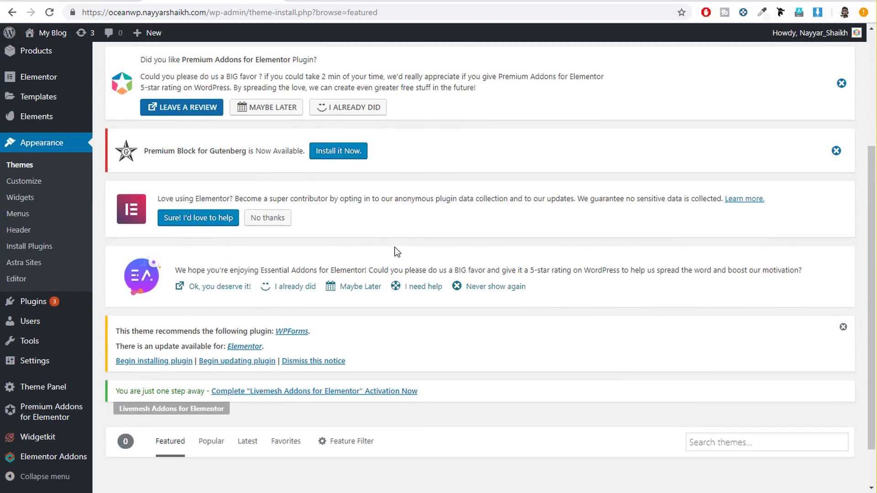
scroll(396, 250, down, 6)
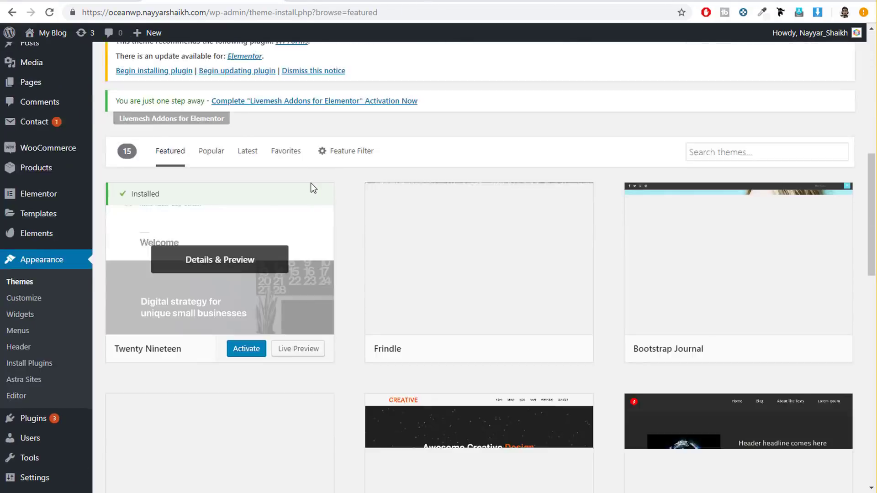
scroll(312, 188, up, 1)
click(220, 216)
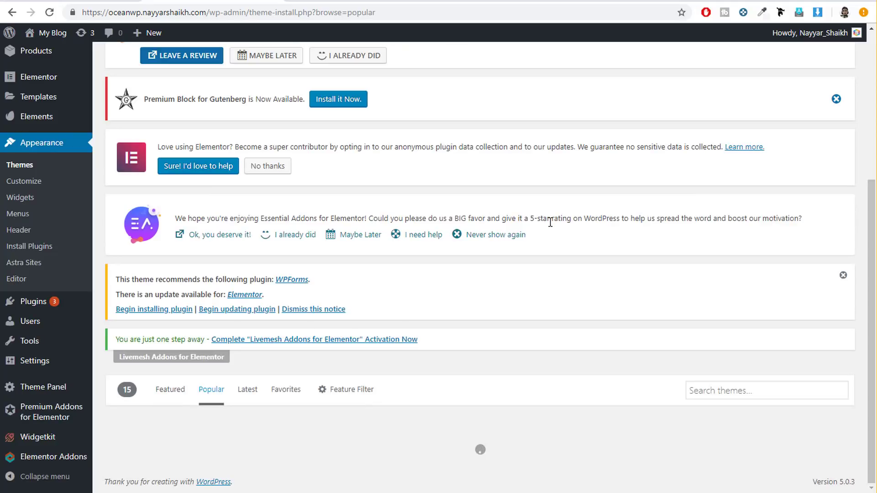
scroll(805, 85, down, 6)
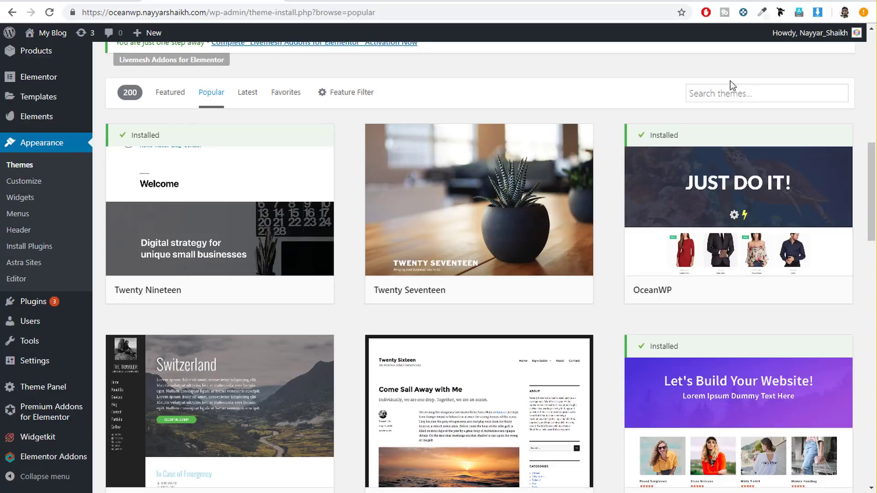
drag(873, 155, 872, 154)
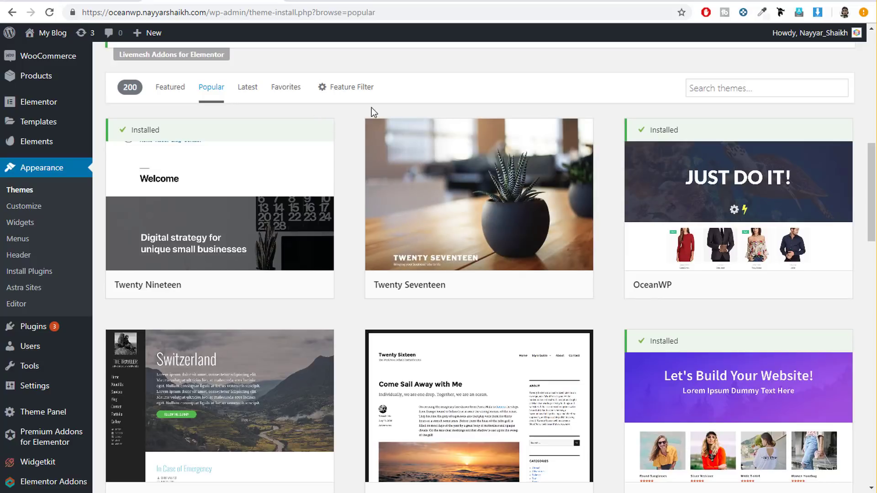
Locate OceanWP and Astra among the popular themes, and examine OceanWP's rating in its details preview.
mouse_move(730, 223)
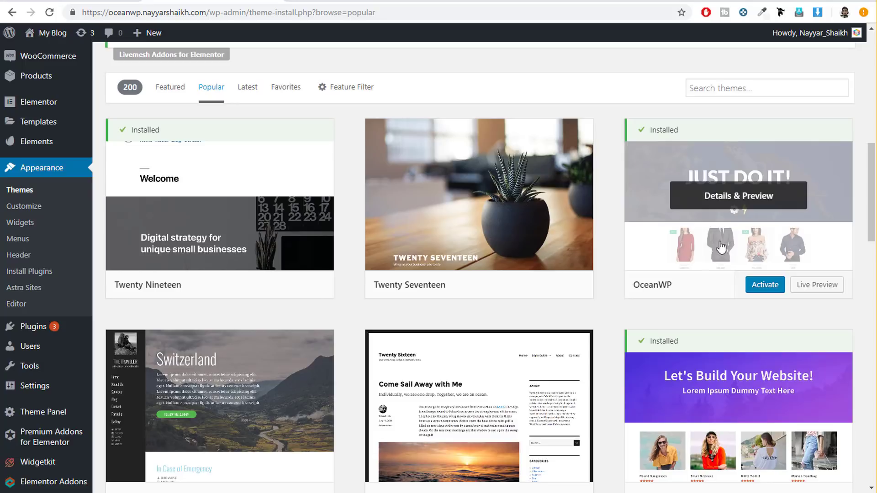
scroll(640, 274, down, 3)
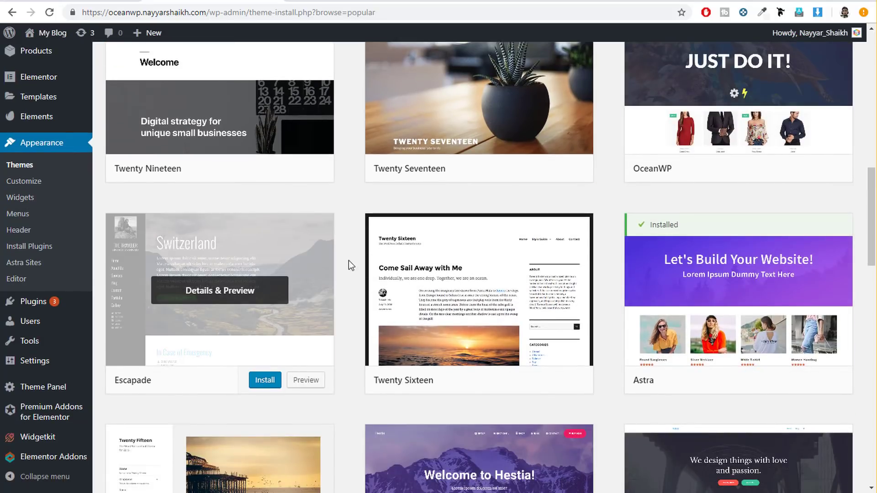
scroll(665, 395, up, 2)
scroll(665, 396, up, 1)
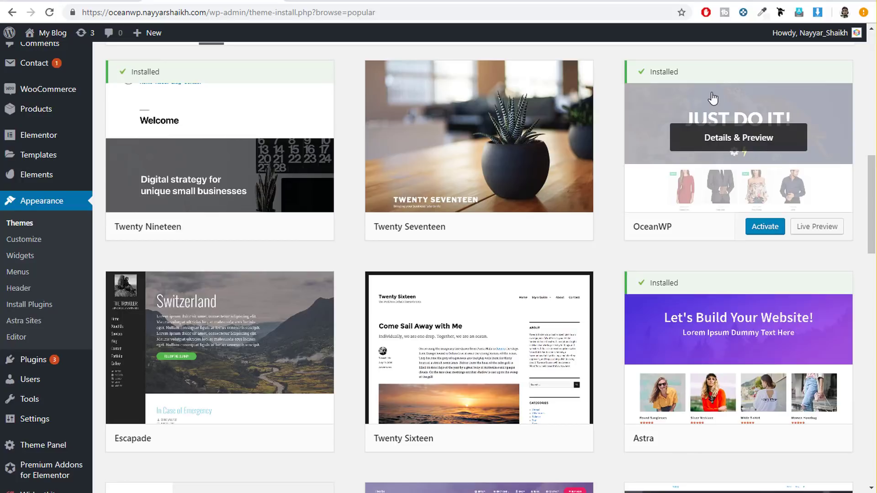
click(713, 97)
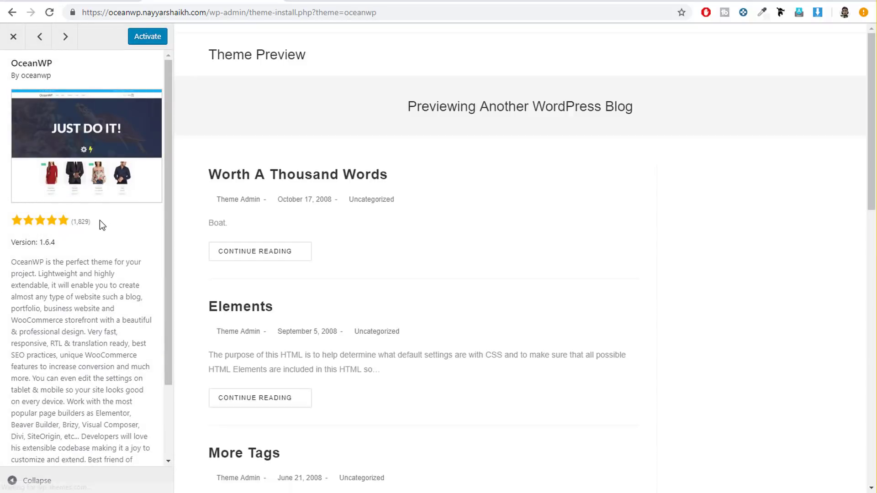
mouse_move(99, 220)
mouse_down()
mouse_move(11, 211)
mouse_move(4, 218)
mouse_move(84, 224)
mouse_up()
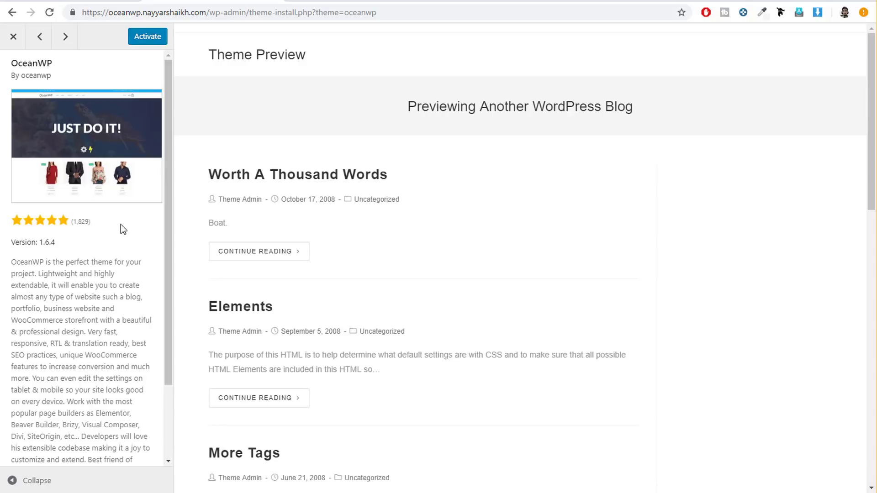
Advance the theme preview to Astra, examine its rating, and close the preview.
click(68, 47)
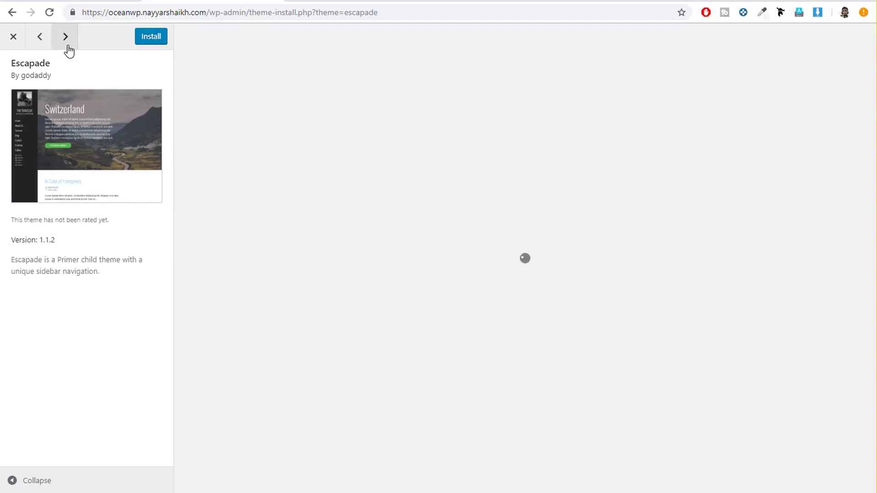
click(67, 46)
click(68, 46)
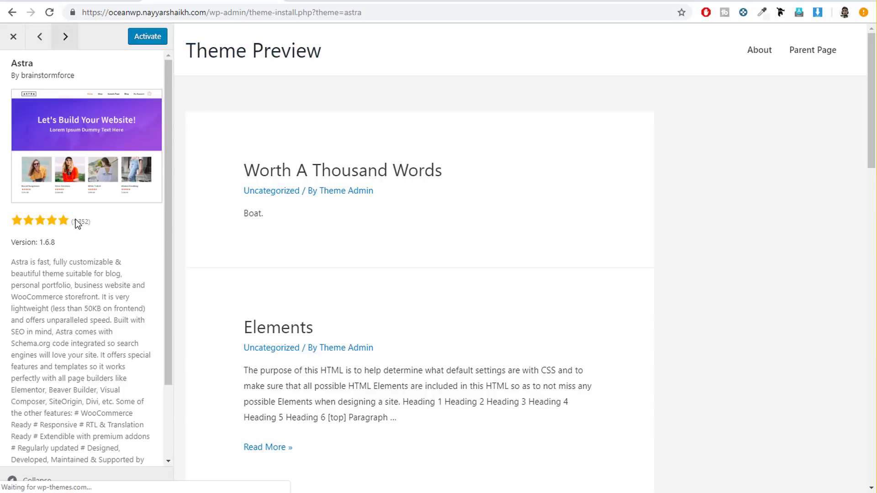
mouse_move(91, 221)
mouse_down()
mouse_move(68, 221)
mouse_move(84, 218)
mouse_up()
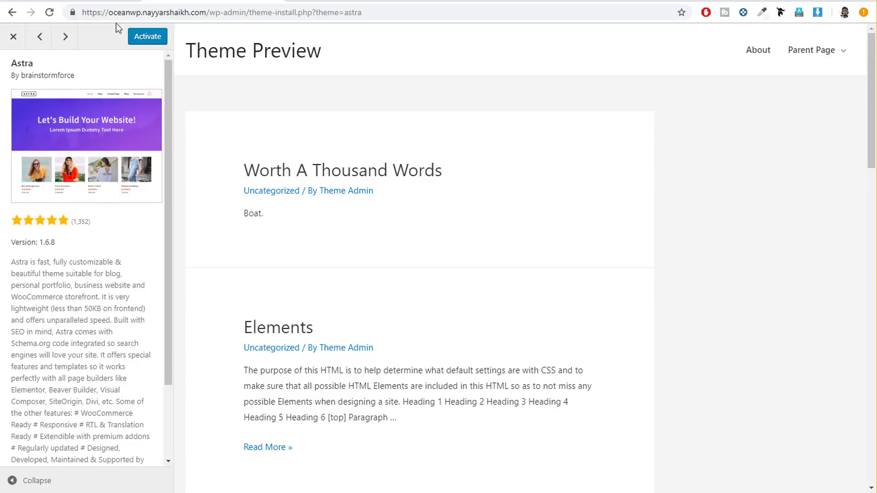
click(13, 37)
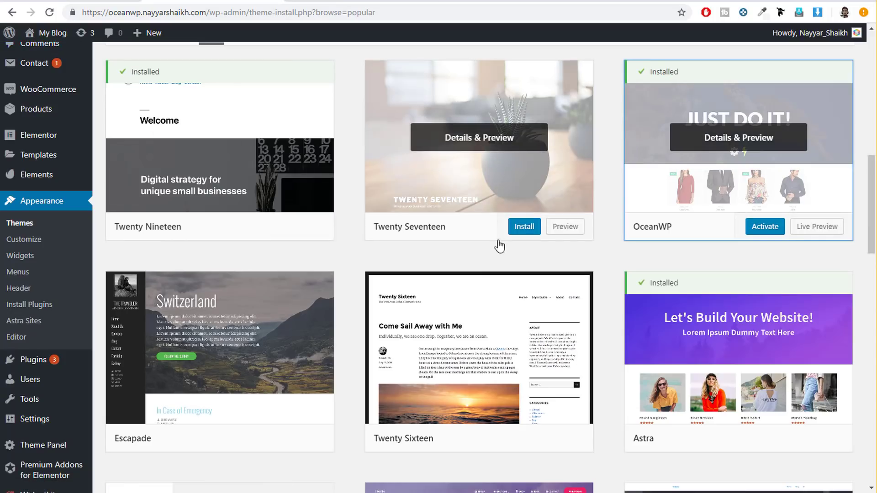
Open the Home front page for editing from the OceanWP site's list of pages.
scroll(517, 339, up, 10)
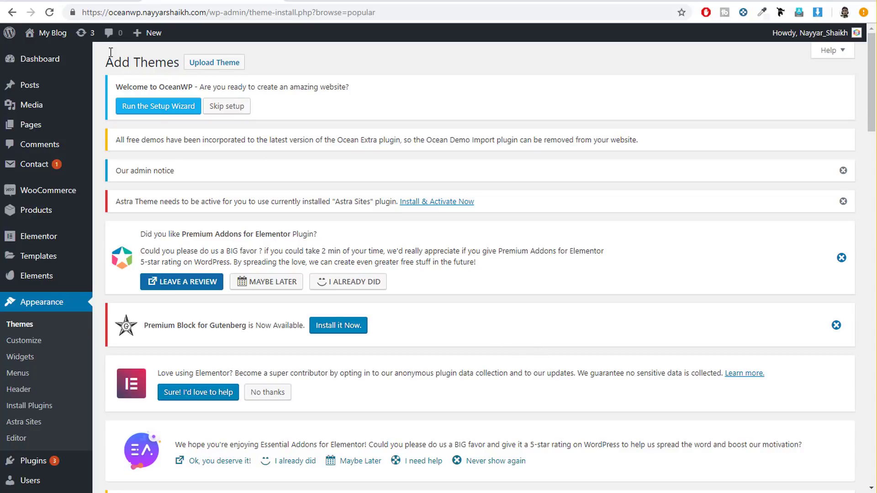
click(47, 126)
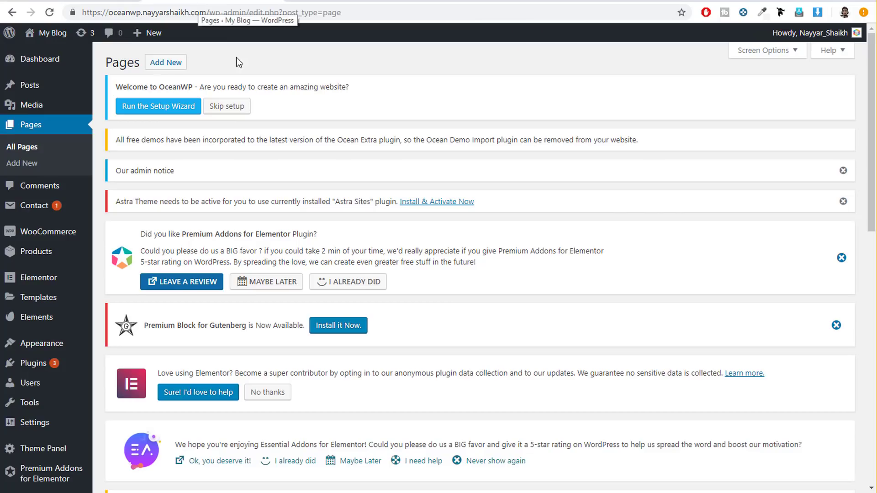
scroll(259, 105, down, 6)
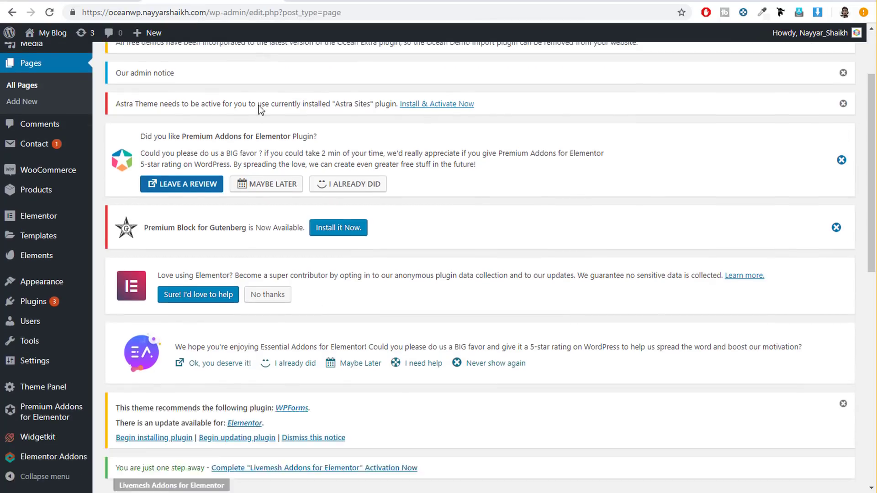
scroll(259, 199, down, 8)
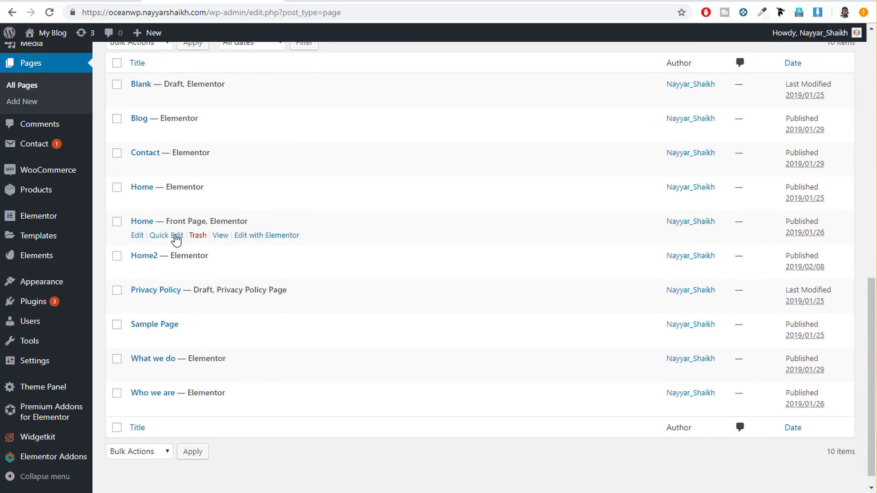
drag(260, 221, 172, 223)
click(137, 235)
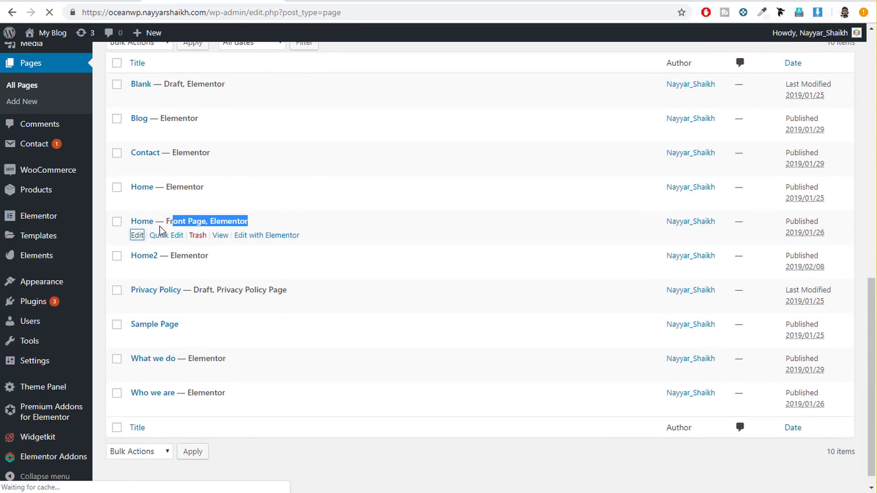
Open the Home front page for editing on the Astra site, and return to the OceanWP site's page editor to check its address.
click(74, 1)
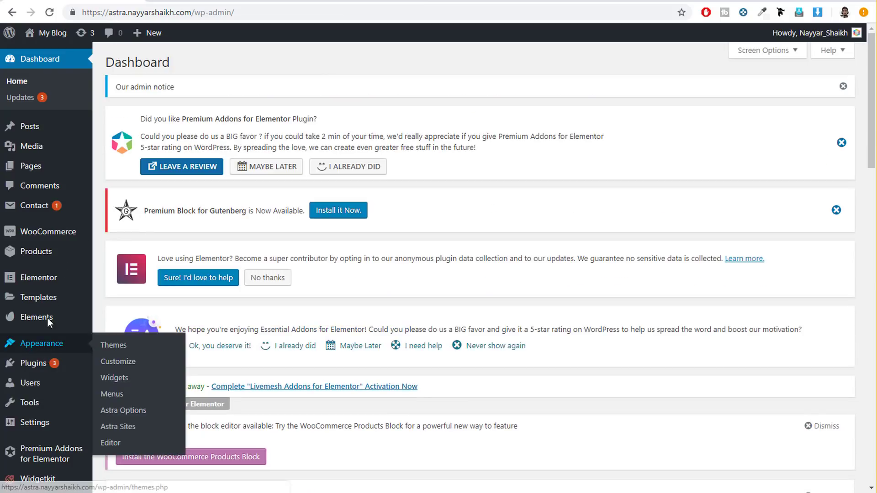
click(30, 167)
scroll(256, 329, down, 3)
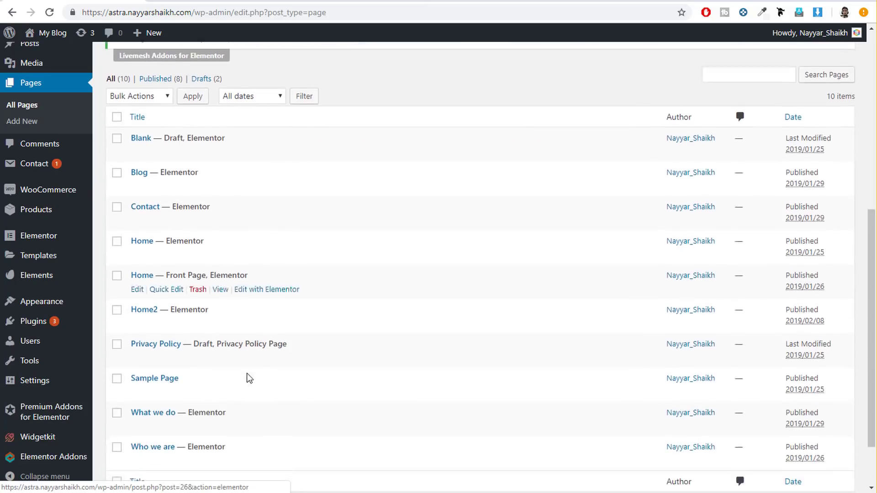
click(142, 293)
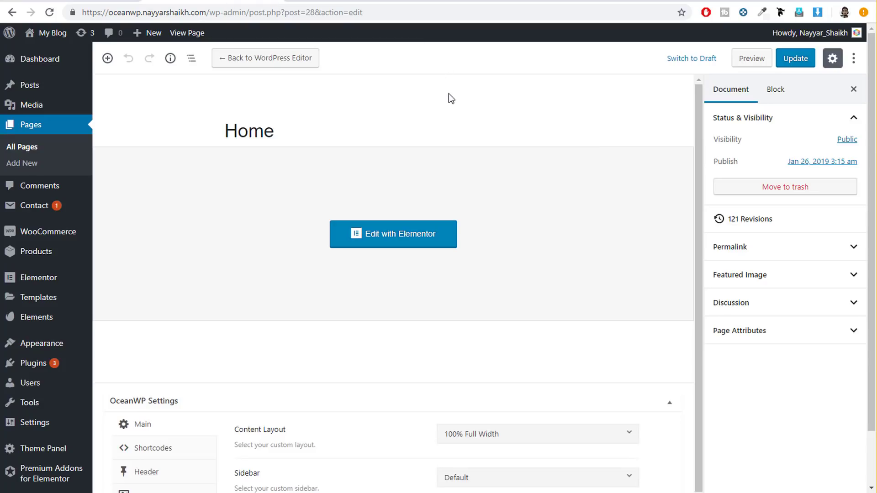
drag(82, 12, 201, 12)
click(201, 13)
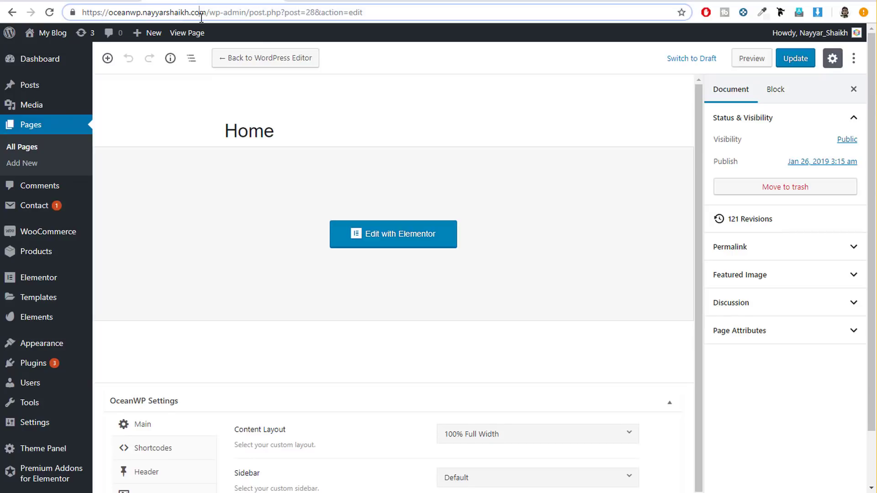
Bring the whole OceanWP Settings section of the Home page into view and examine its setting categories.
scroll(567, 259, down, 1)
scroll(572, 260, up, 1)
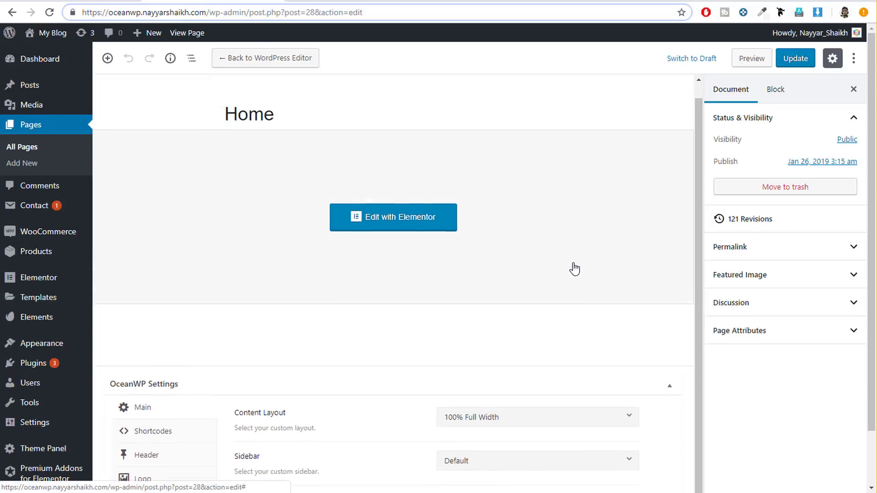
scroll(502, 297, down, 1)
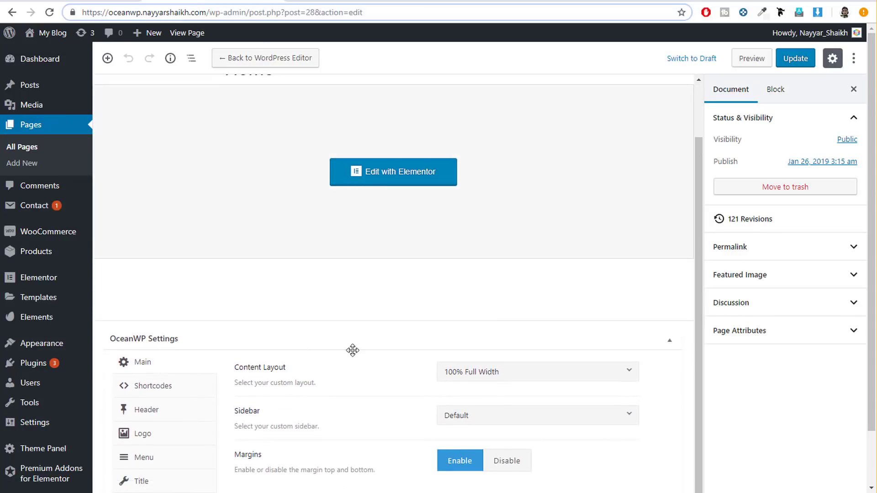
scroll(749, 384, down, 1)
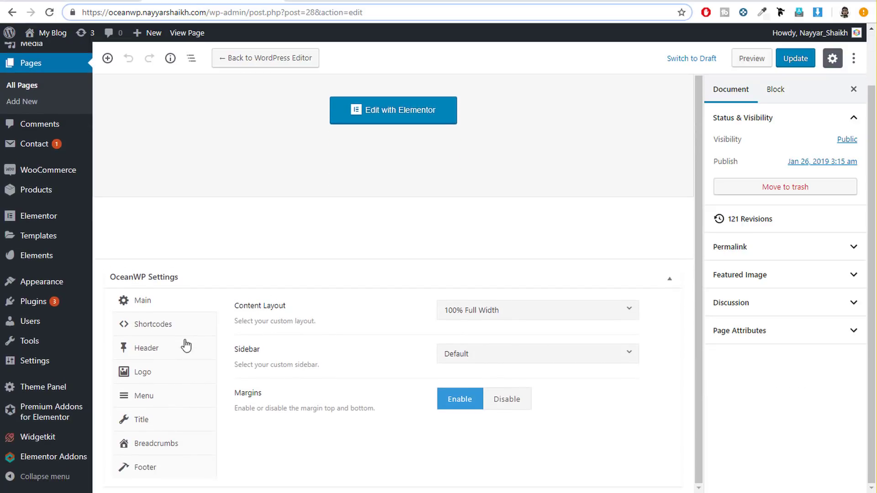
Expand the Astra Settings in the Astra site's Home page editor and examine the available Sidebar options.
click(66, 1)
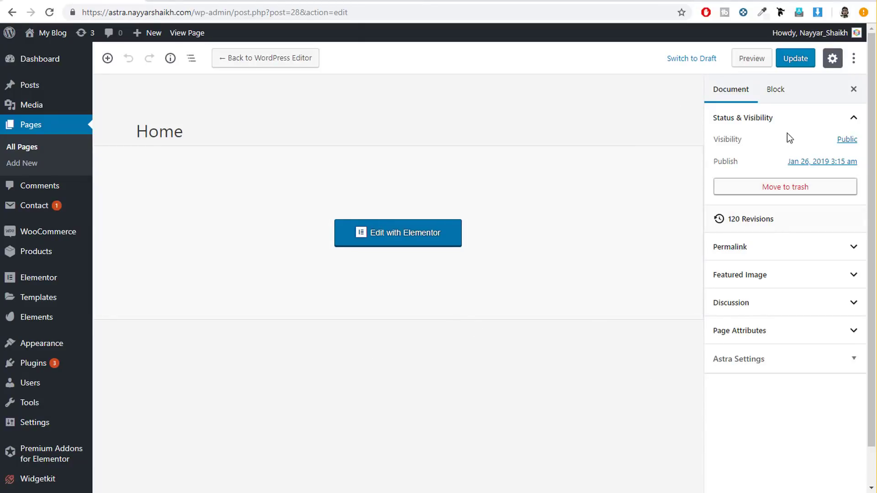
click(854, 357)
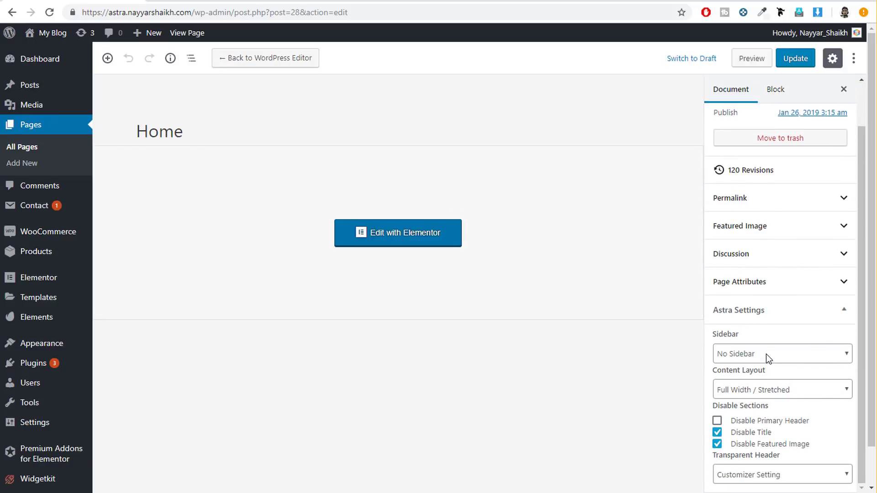
click(753, 354)
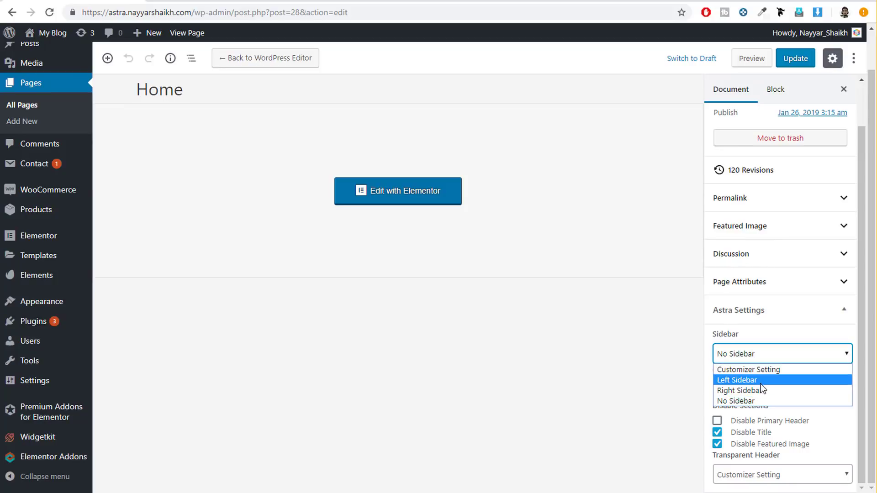
click(766, 343)
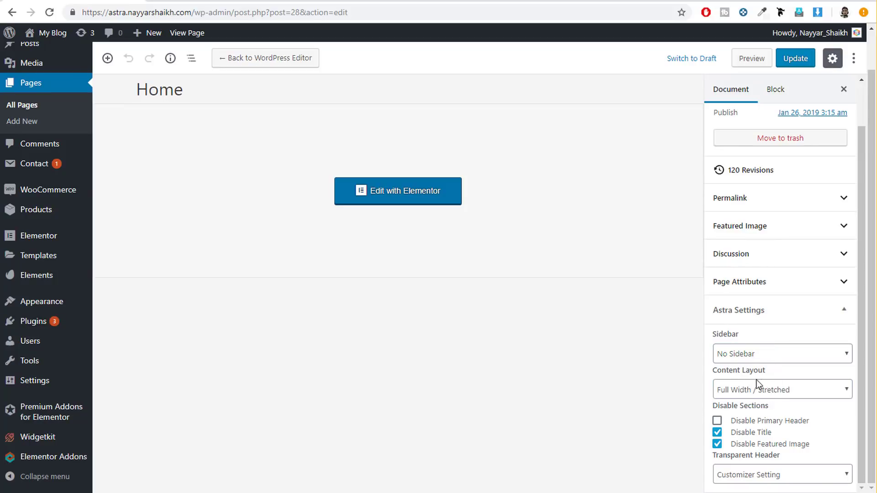
Examine the Content Layout and Transparent Header options in the Astra Settings without changing them.
click(767, 390)
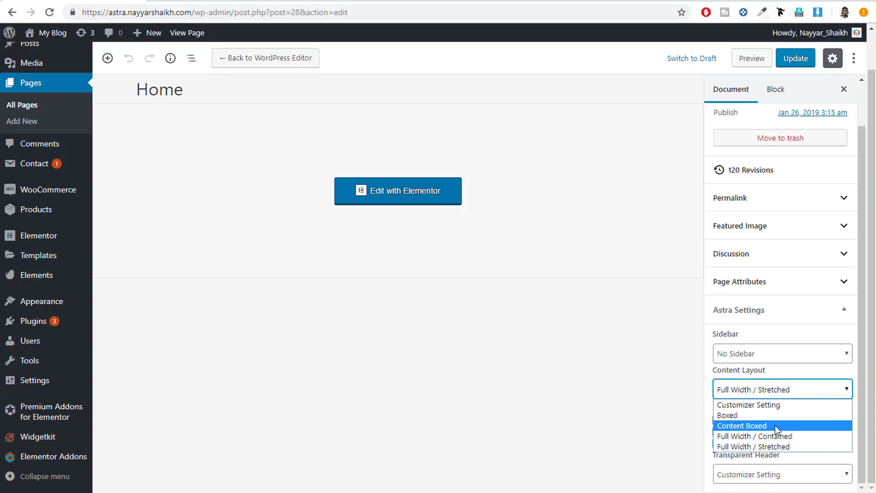
click(777, 387)
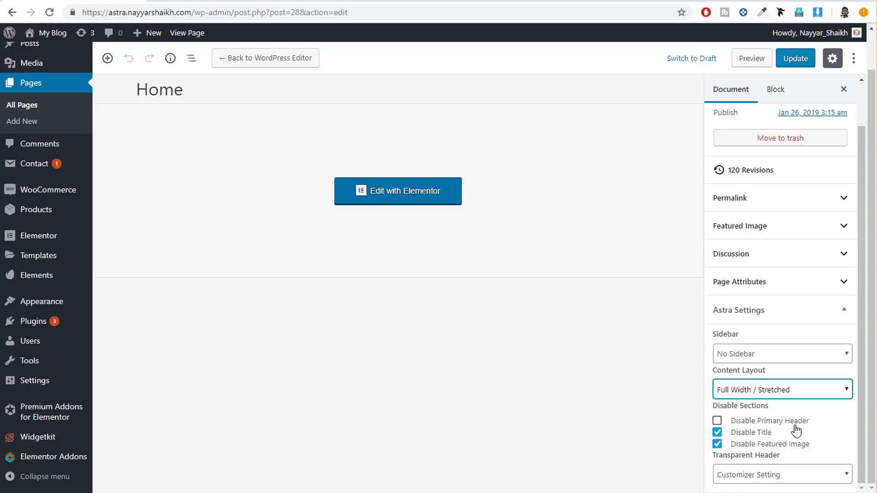
click(786, 475)
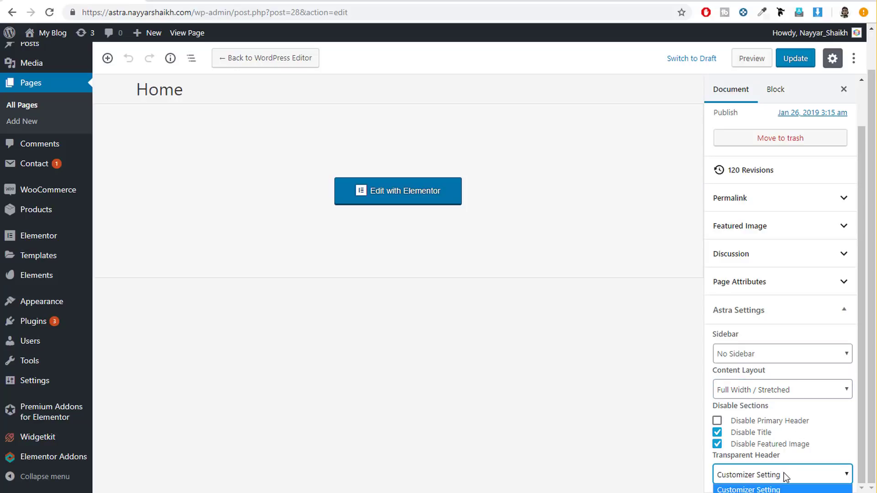
click(825, 442)
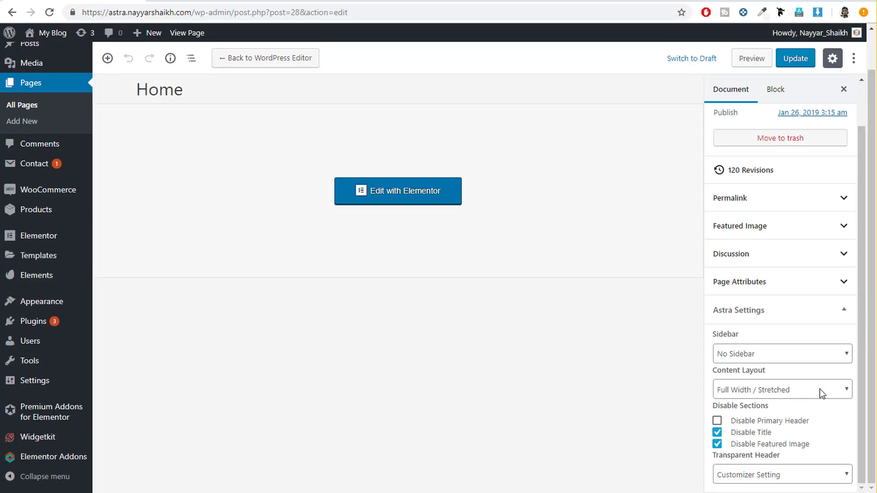
click(843, 311)
click(824, 361)
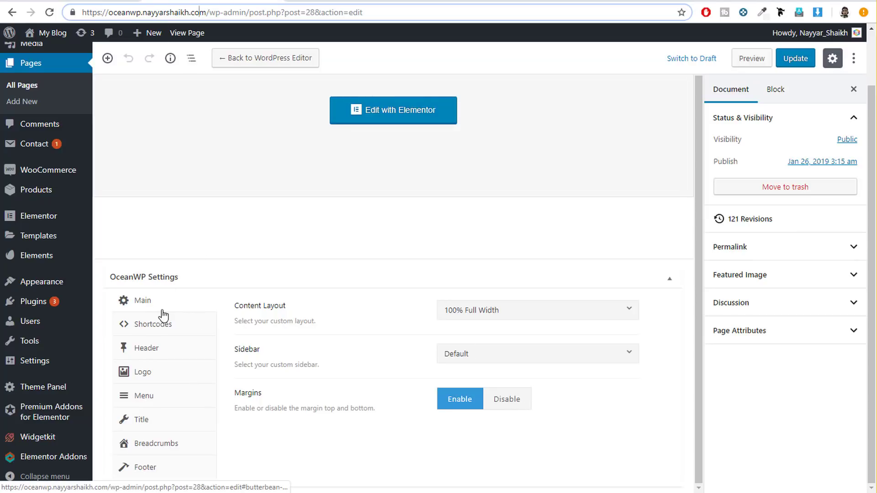
In the OceanWP site's page editor, examine the Content Layout and Sidebar choices in the Main settings without changing them.
click(510, 319)
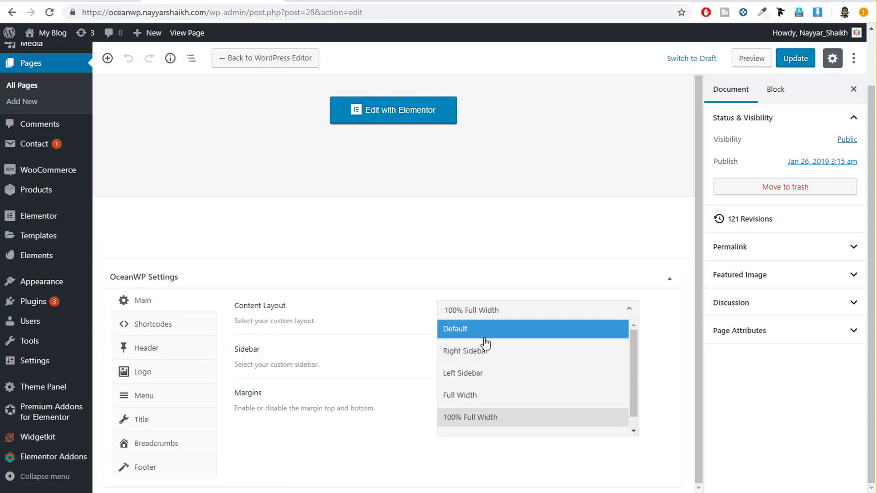
click(366, 359)
click(484, 364)
click(365, 391)
click(485, 365)
scroll(507, 407, down, 3)
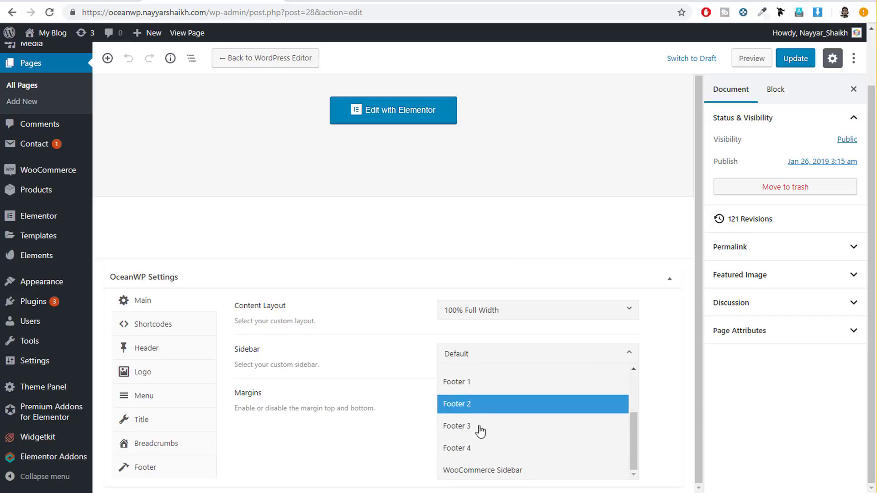
click(460, 356)
click(498, 360)
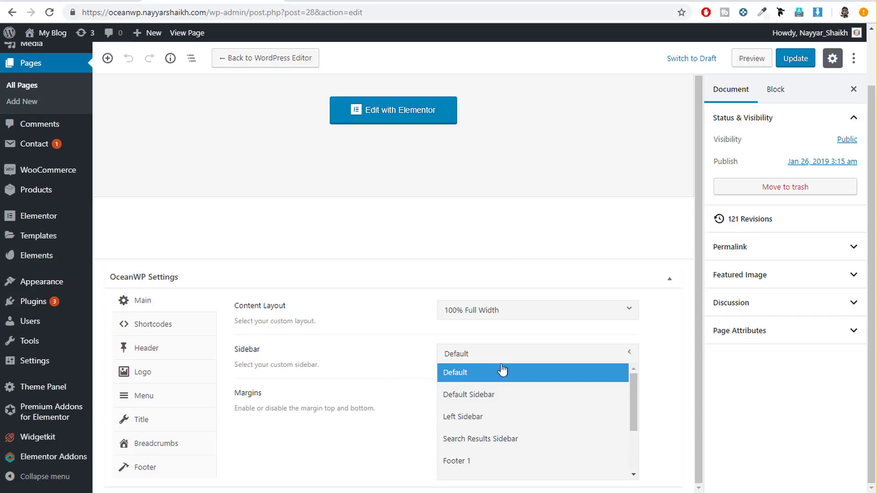
scroll(501, 450, down, 3)
click(397, 427)
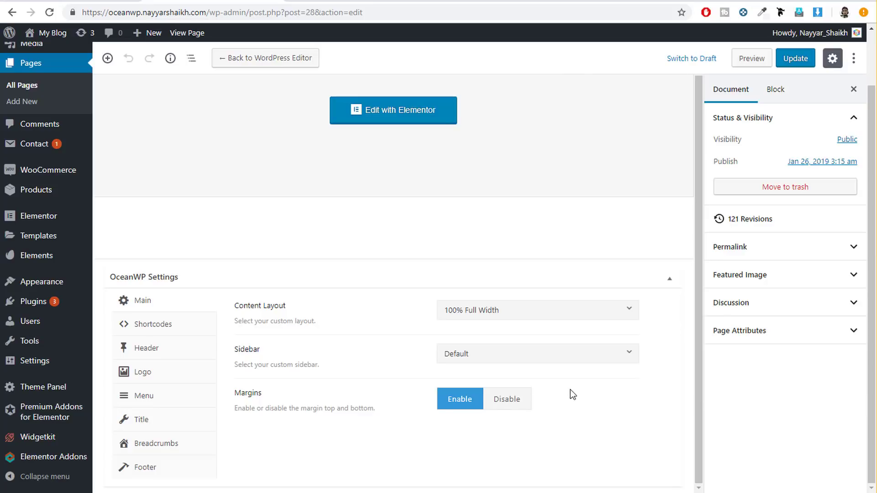
Examine OceanWP's Shortcodes settings for the page, comparing them with the Astra Settings on the other site.
click(148, 326)
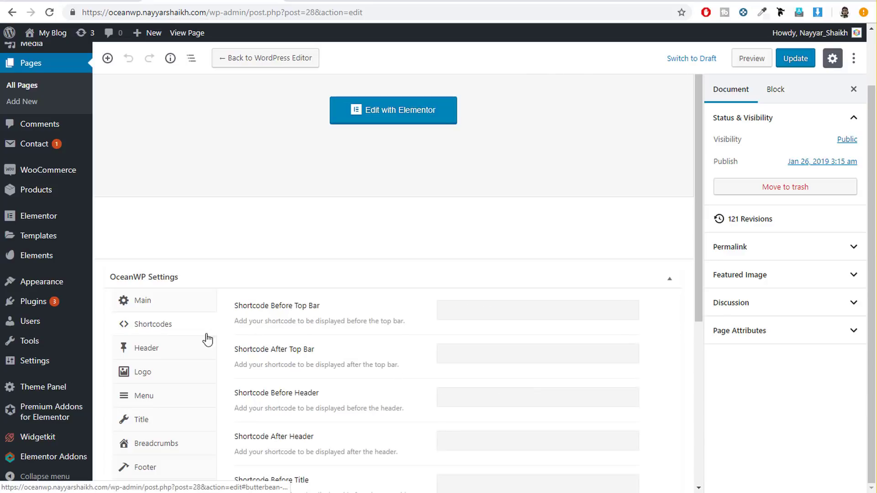
click(82, 2)
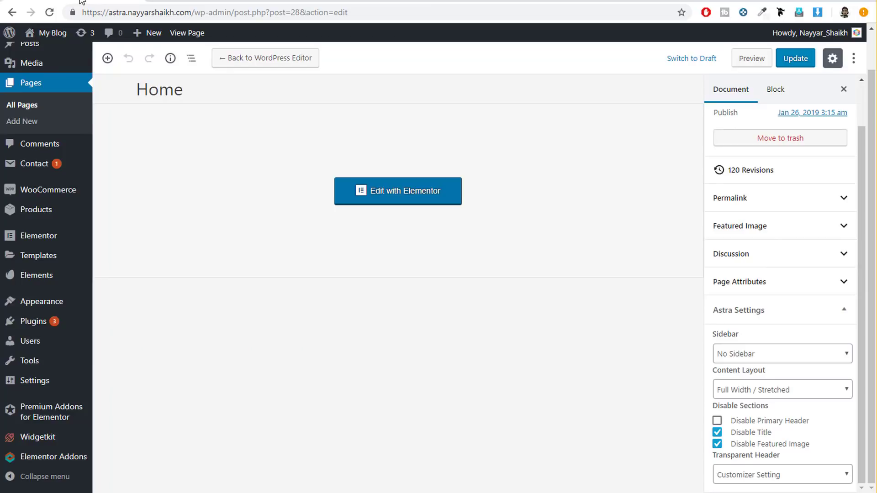
click(235, 2)
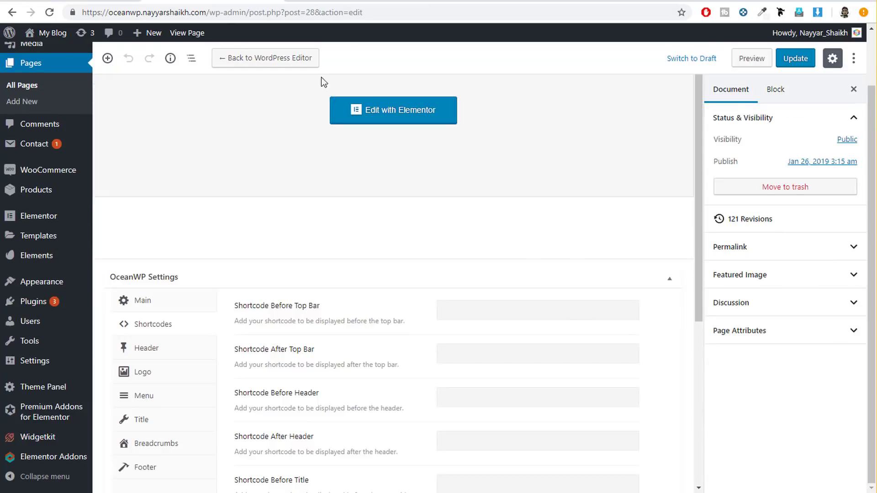
scroll(582, 315, down, 3)
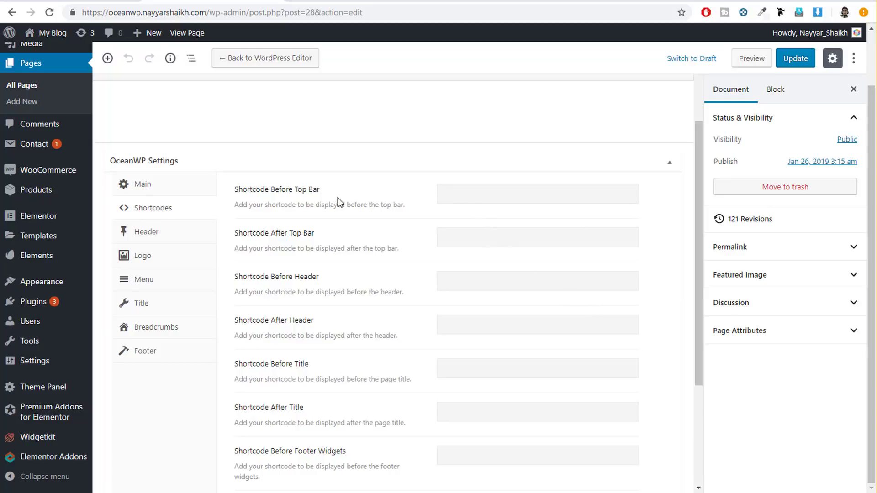
scroll(509, 334, down, 3)
scroll(521, 373, up, 8)
scroll(503, 356, down, 4)
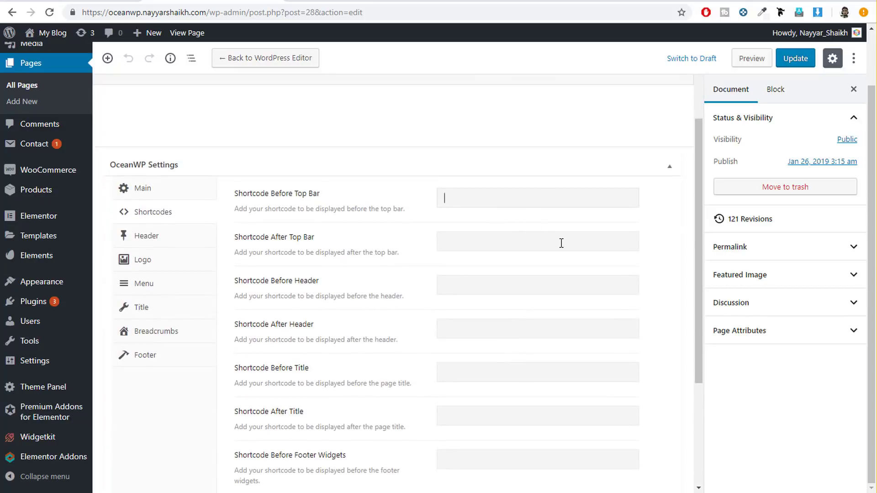
scroll(447, 273, down, 4)
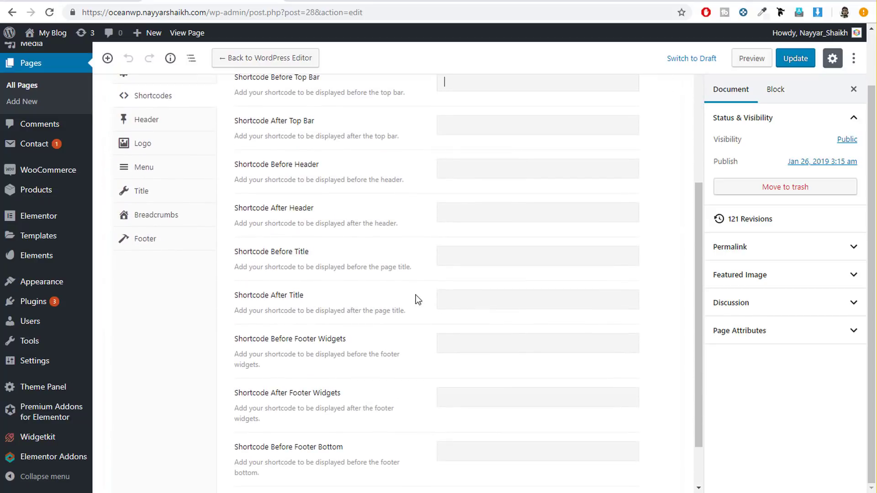
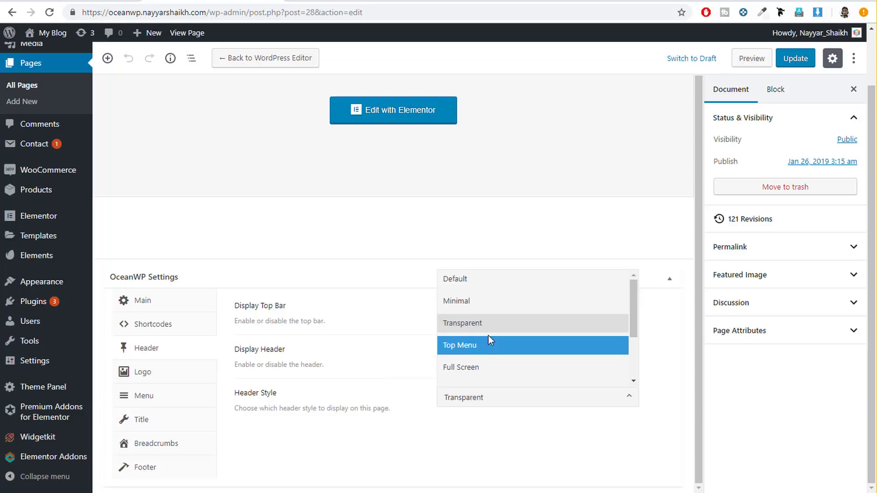
Examine the Header Style choices in OceanWP's Header settings and leave the style set to Transparent.
scroll(494, 343, down, 2)
scroll(497, 346, up, 2)
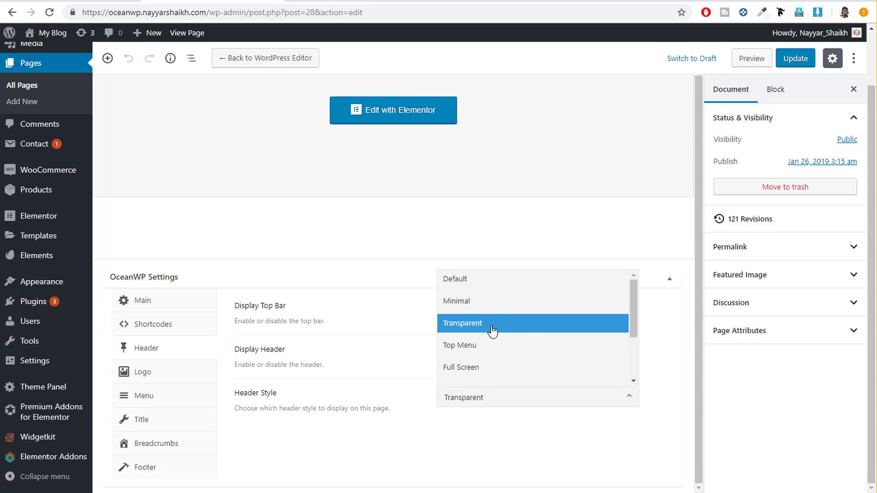
scroll(503, 344, down, 2)
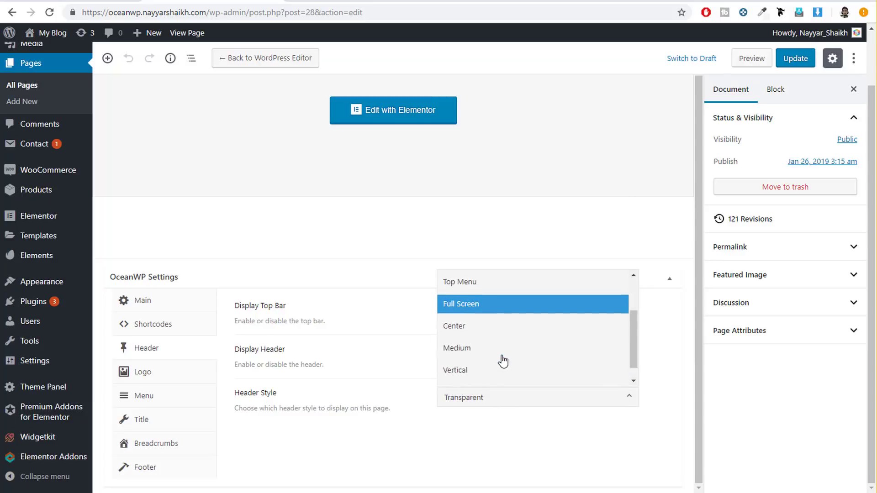
scroll(504, 349, up, 2)
click(506, 431)
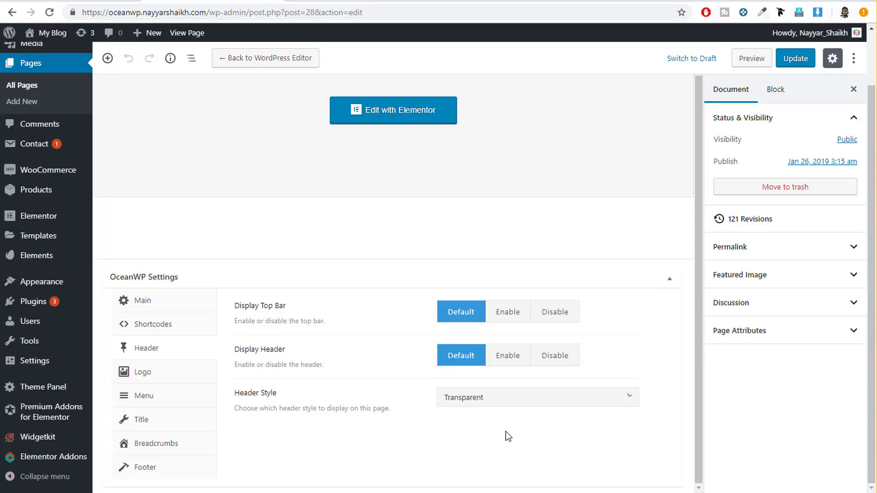
Open OceanWP's Logo settings and examine the custom logo, retina logo, and maximum width and height options.
click(176, 376)
scroll(557, 330, down, 1)
scroll(508, 246, down, 5)
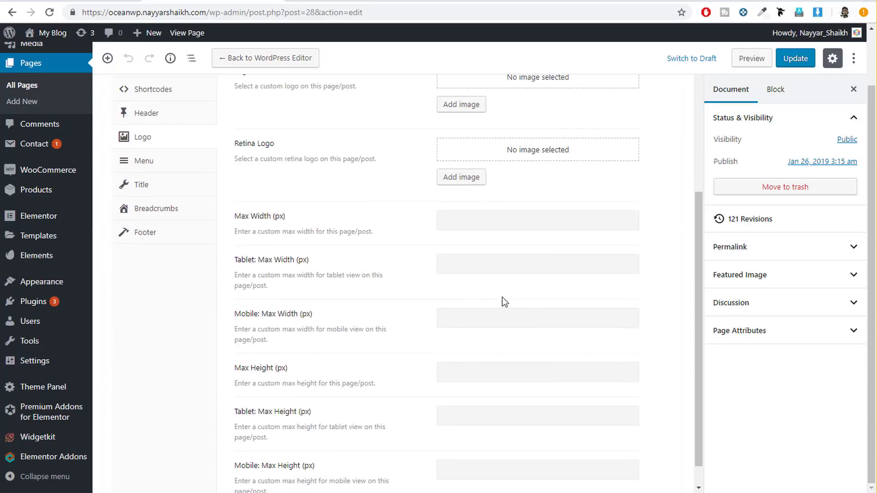
scroll(481, 366, up, 6)
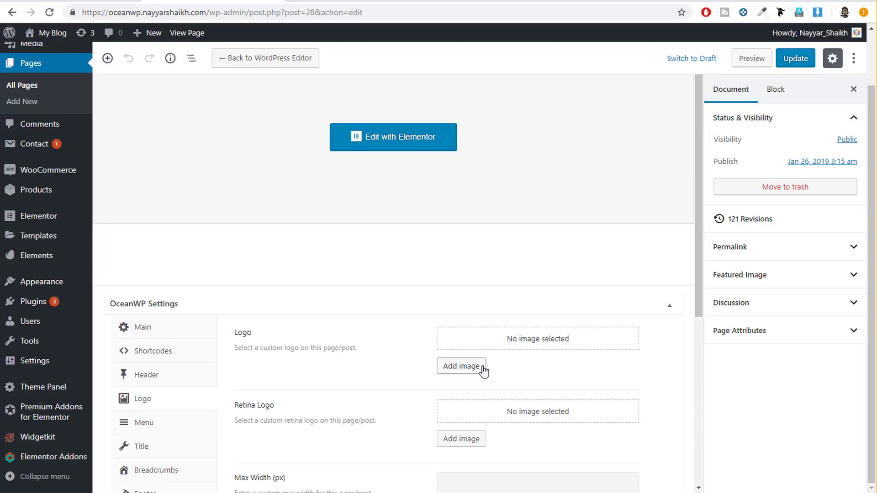
scroll(517, 406, down, 4)
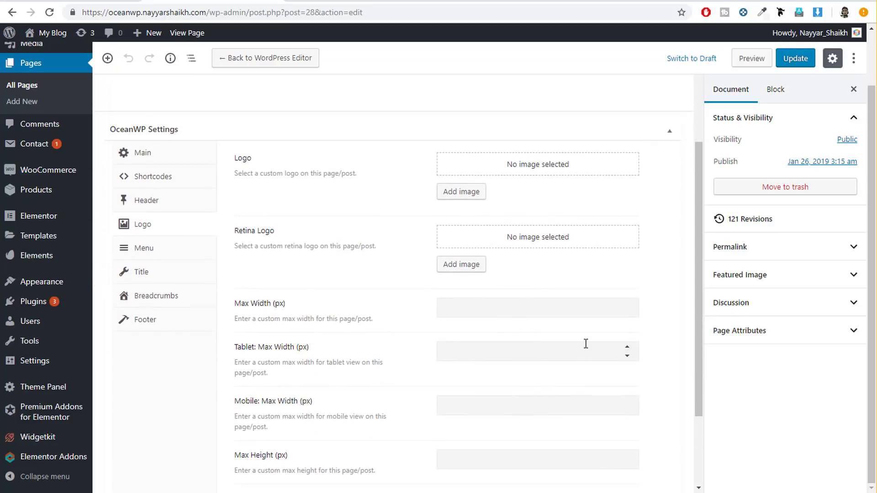
Open OceanWP's Menu settings and examine the navigation menu, typography, and link color options.
click(137, 249)
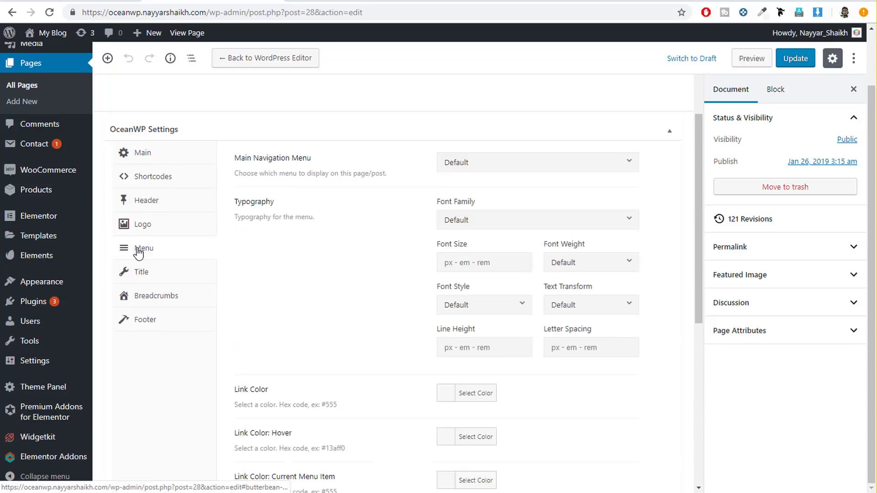
scroll(541, 413, down, 3)
scroll(544, 411, up, 8)
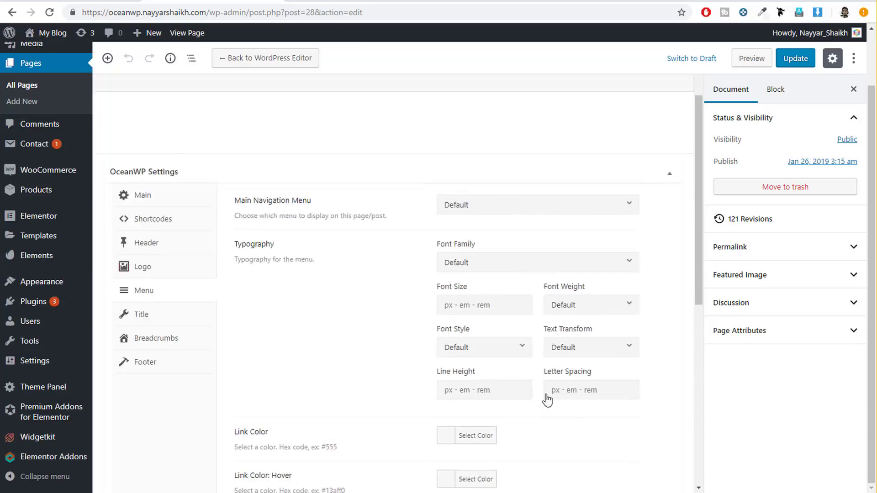
click(512, 376)
click(402, 421)
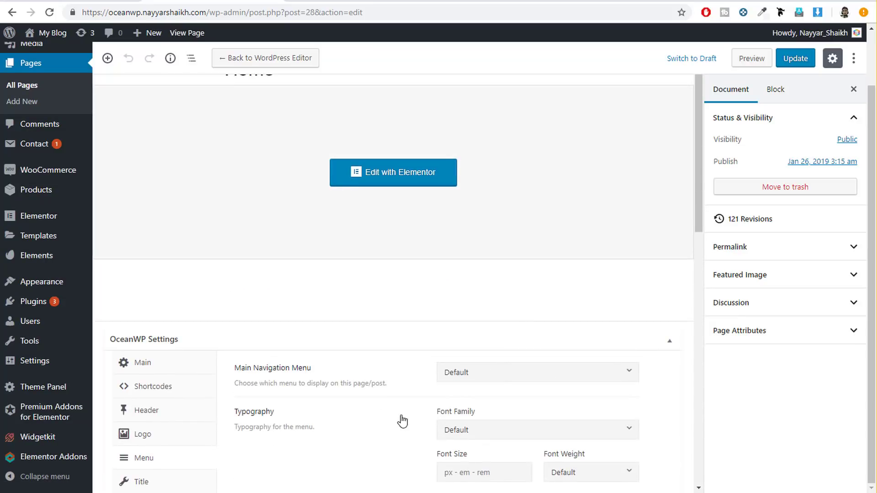
scroll(407, 413, down, 5)
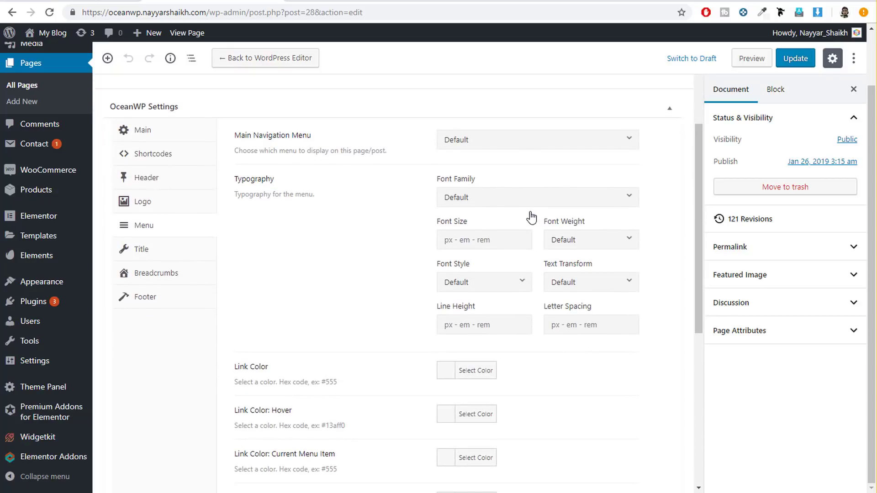
scroll(332, 305, down, 4)
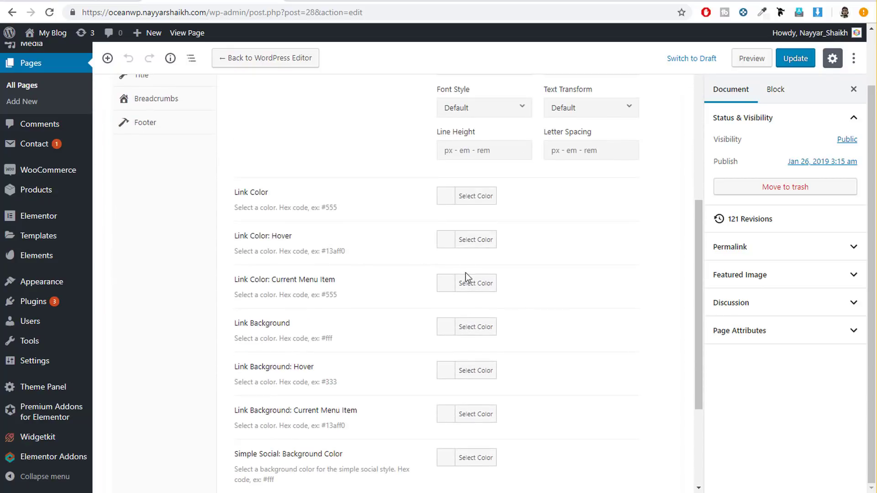
scroll(465, 273, down, 5)
scroll(485, 393, up, 10)
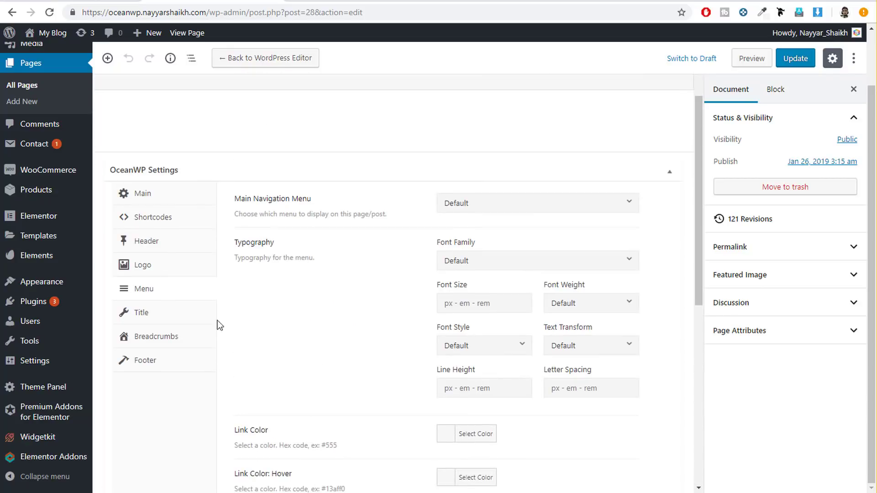
Enable Display Page Title in OceanWP's Title settings and look over the Breadcrumbs and Footer settings.
click(151, 313)
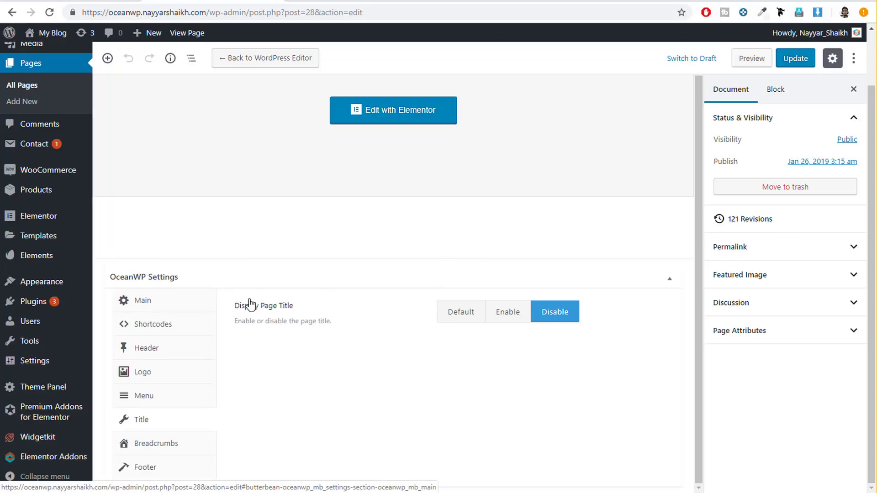
click(509, 318)
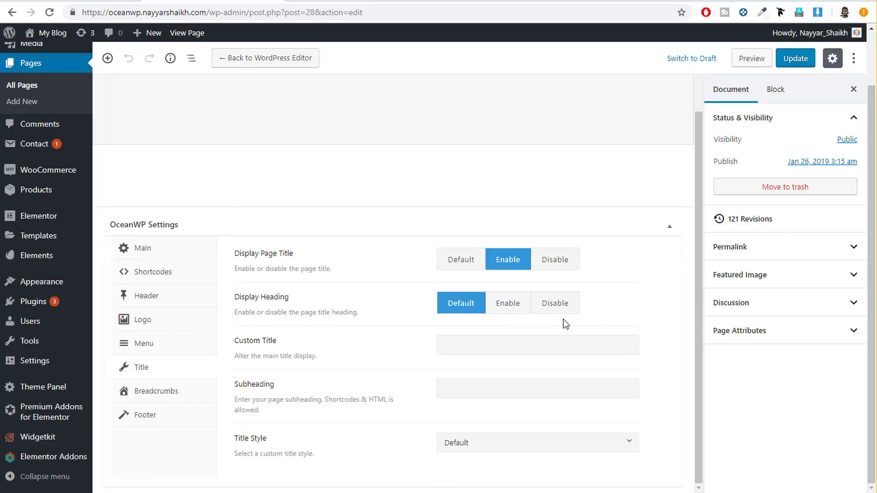
click(186, 393)
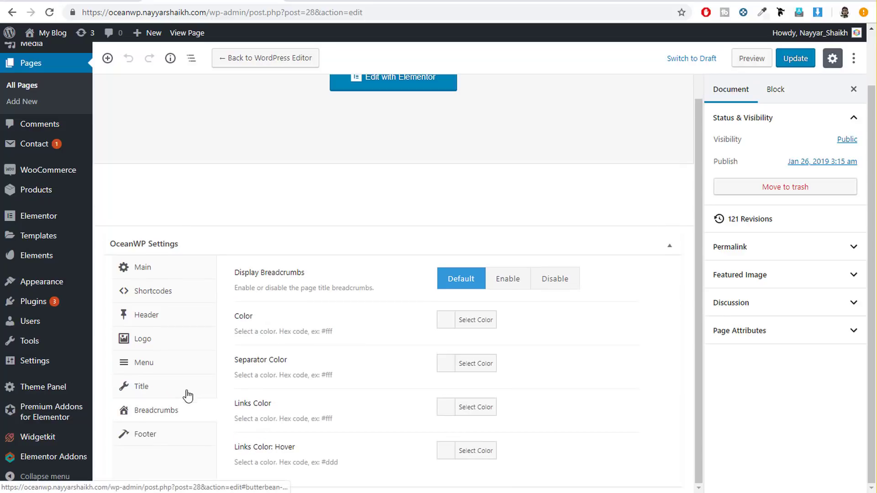
click(160, 437)
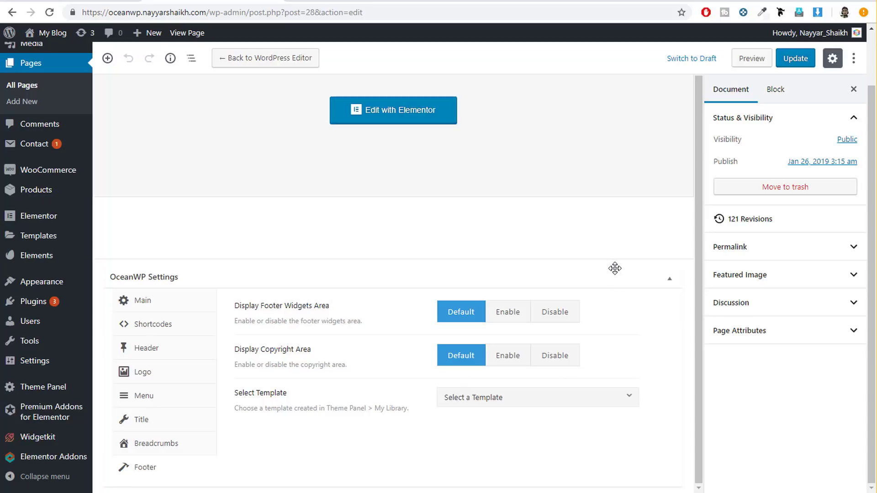
Switch to the Astra site and open its theme Customizer from the page editor.
mouse_move(28, 287)
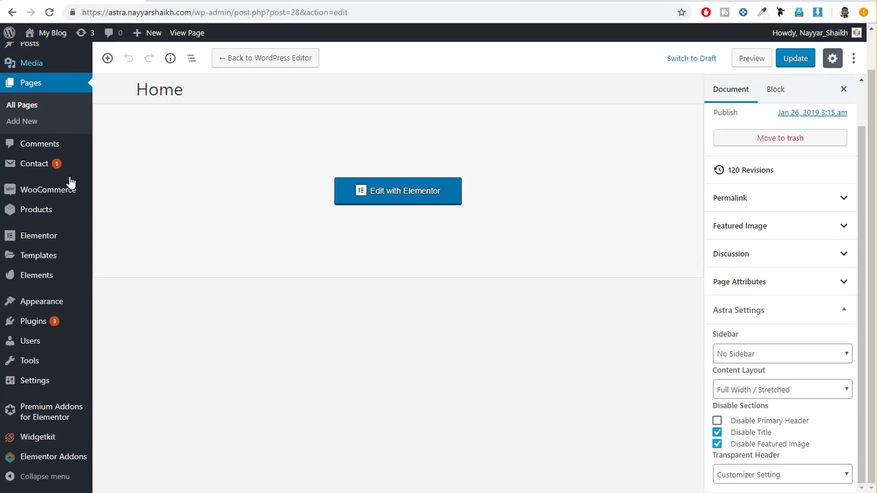
mouse_move(88, 310)
click(128, 319)
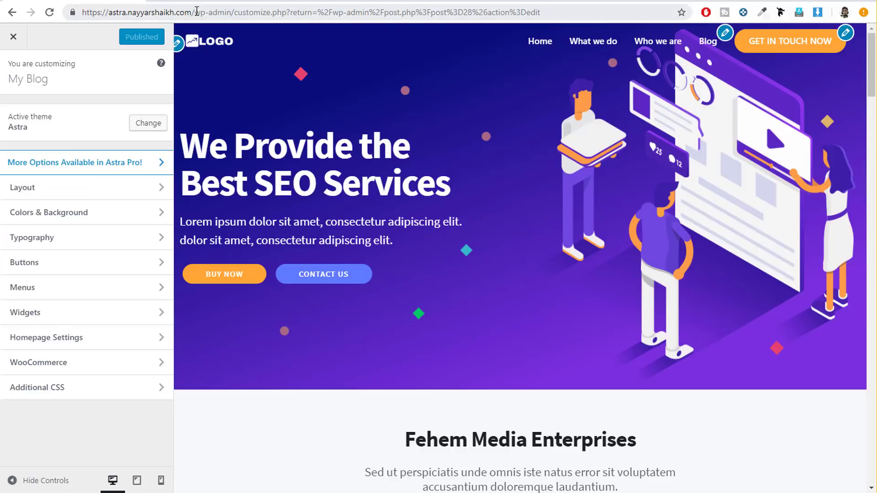
drag(195, 12, 84, 16)
click(248, 420)
Examine Astra's Site Identity options under the Layout header settings and open the Primary Header settings.
click(77, 195)
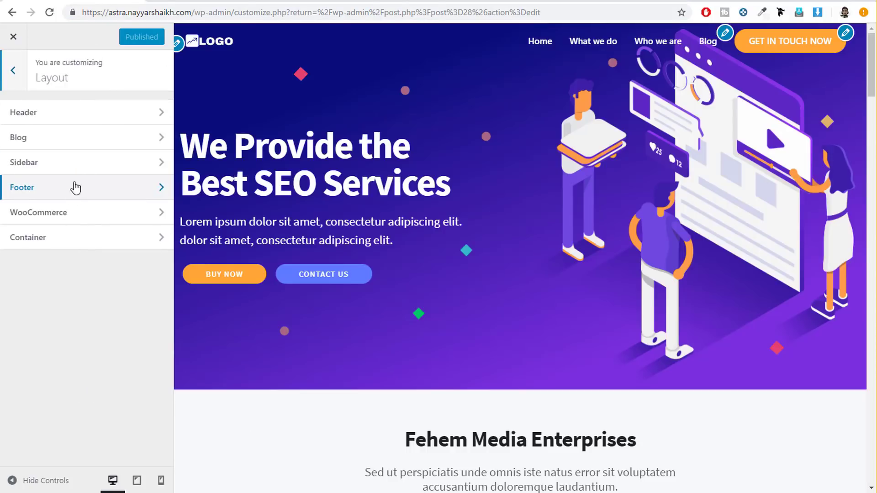
click(64, 114)
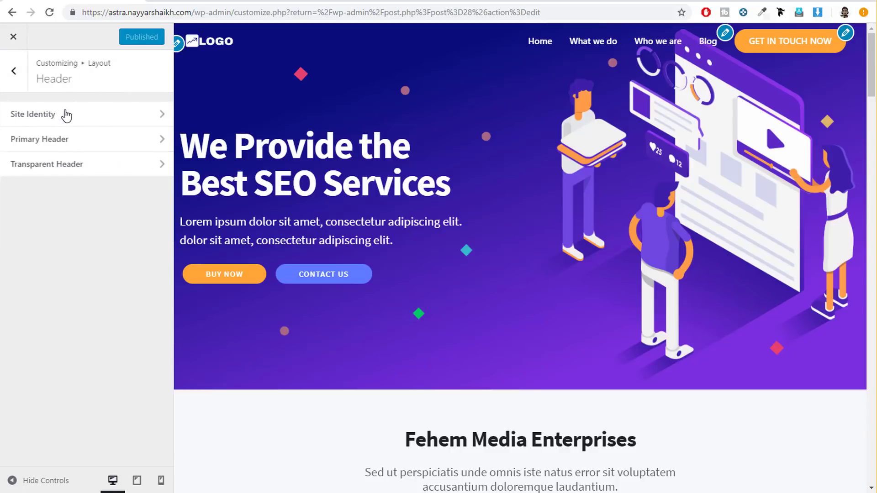
click(133, 120)
scroll(62, 306, down, 2)
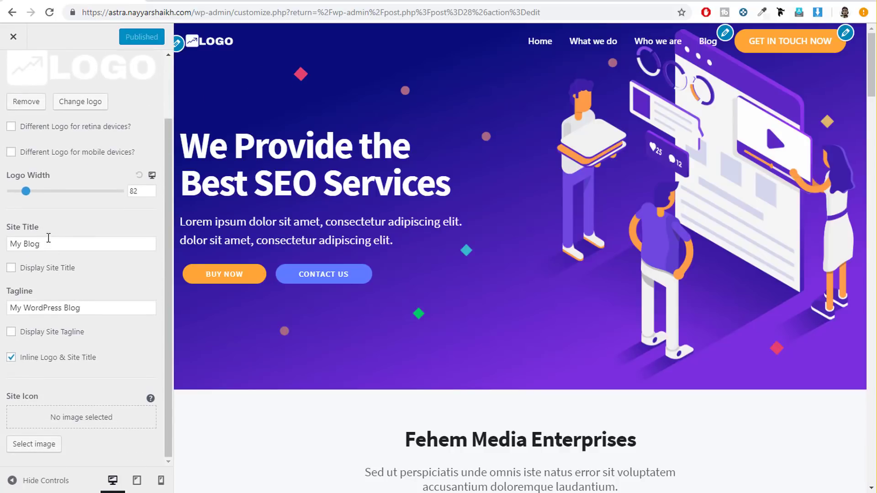
scroll(81, 283, up, 2)
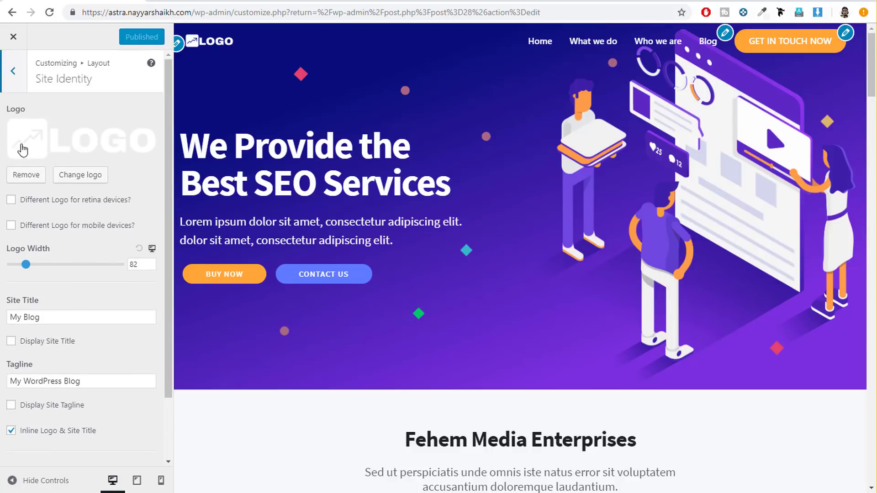
click(17, 79)
click(83, 138)
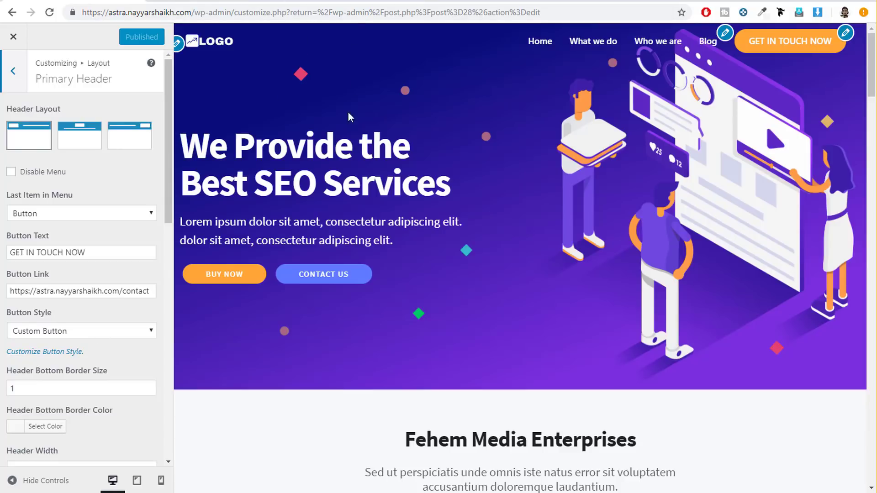
Look over the popular and recent uploads on the YouTube channel page and return to the Astra Customizer.
click(351, 3)
scroll(453, 110, down, 3)
scroll(466, 180, up, 3)
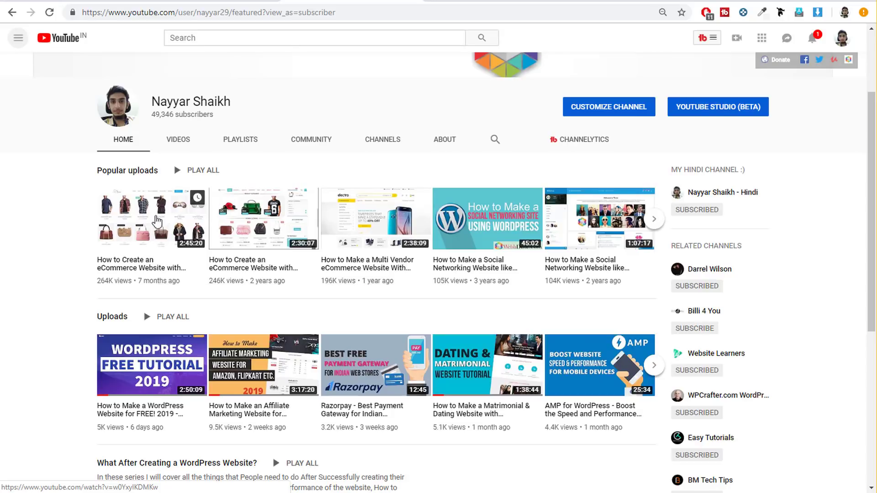
click(222, 1)
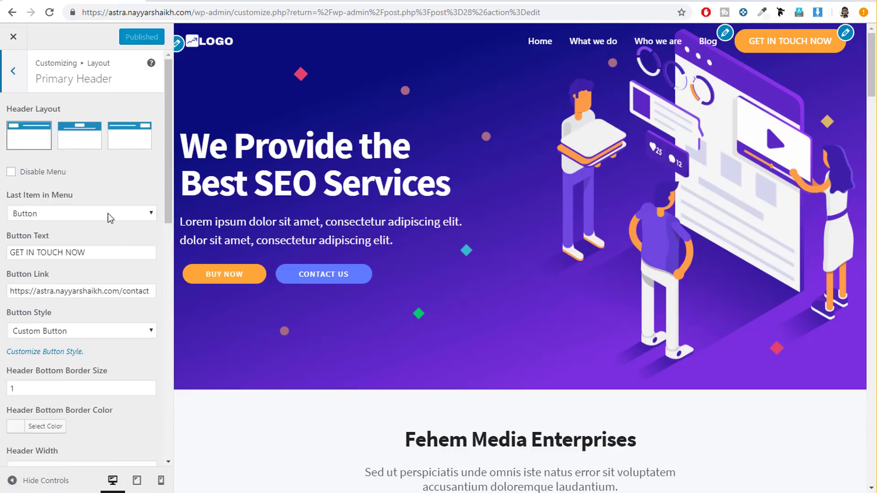
Examine Astra's Transparent Header options and return to the Header settings list.
click(12, 83)
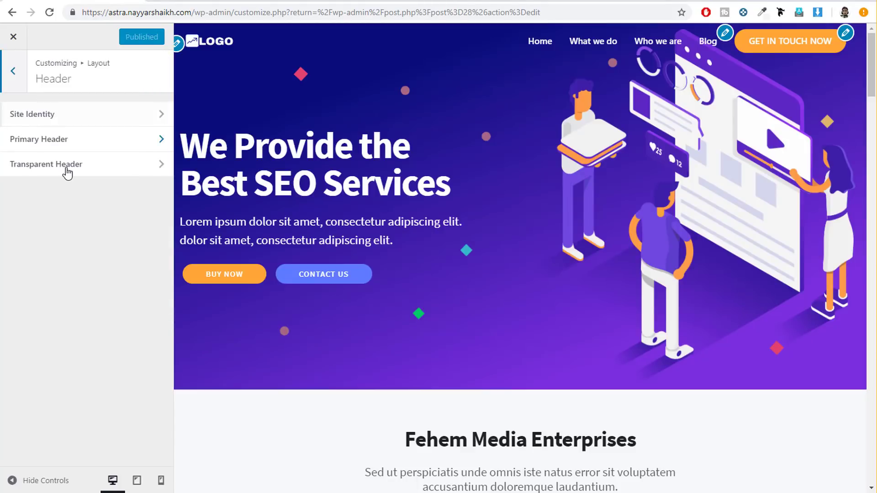
click(84, 174)
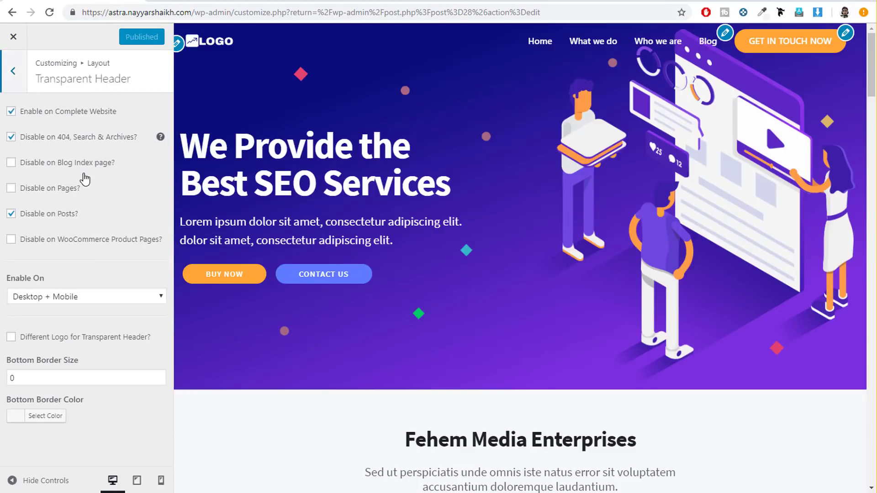
click(13, 83)
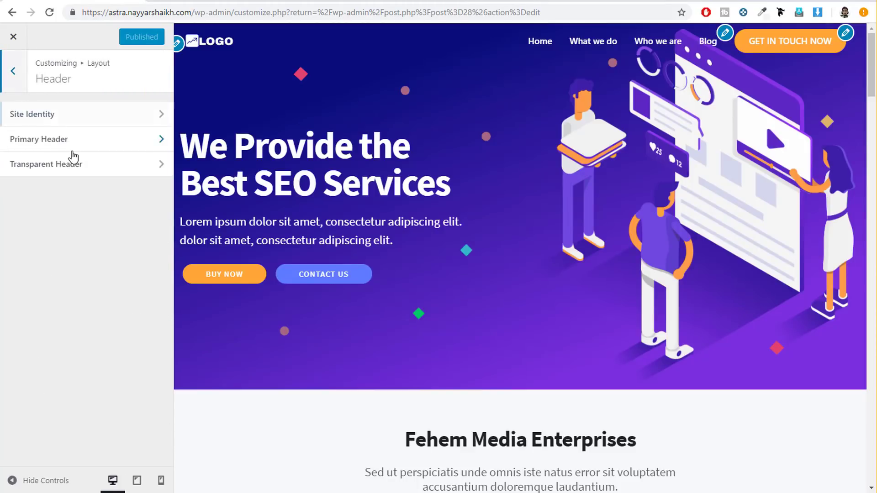
Examine the button, border, width and submenu options in Astra's Primary Header settings.
click(70, 140)
scroll(115, 258, down, 11)
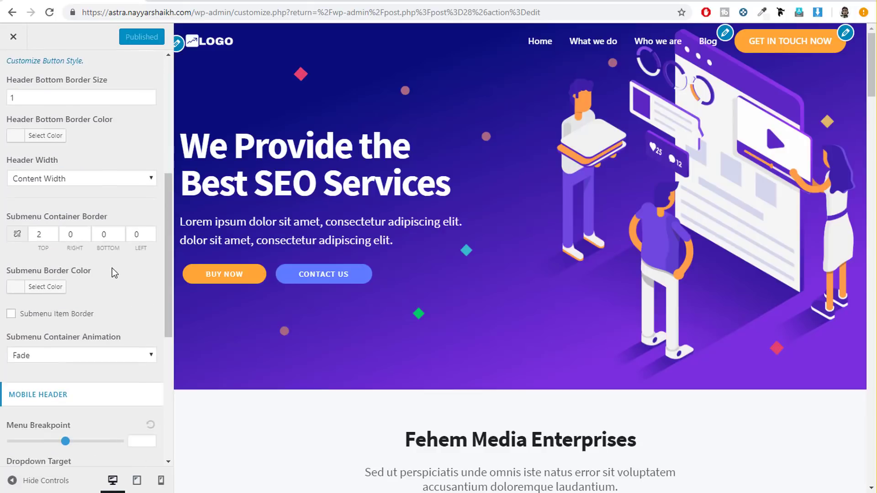
scroll(105, 350, up, 8)
scroll(105, 325, up, 1)
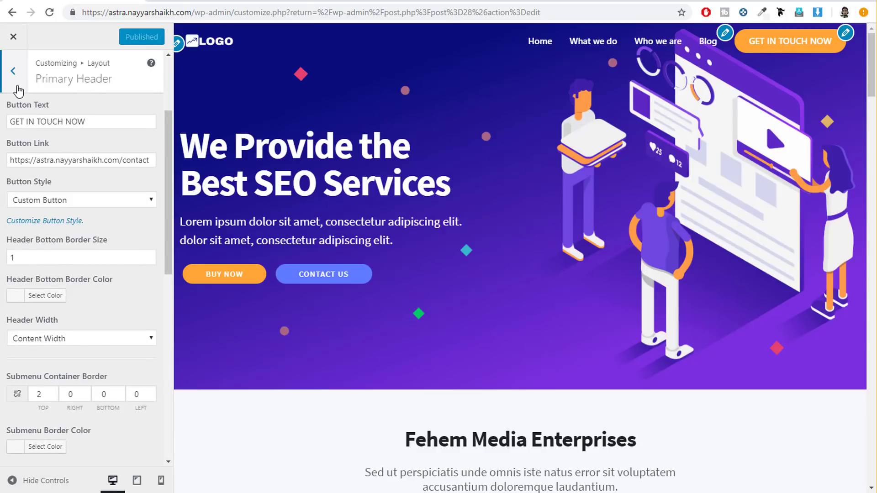
click(14, 71)
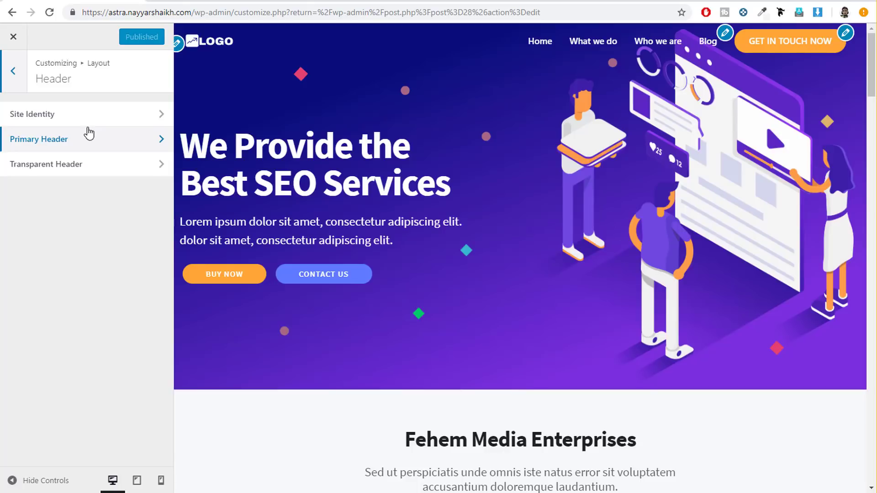
Examine Astra's Blog / Archive and Single Post layout settings and return to the Layout list.
click(21, 74)
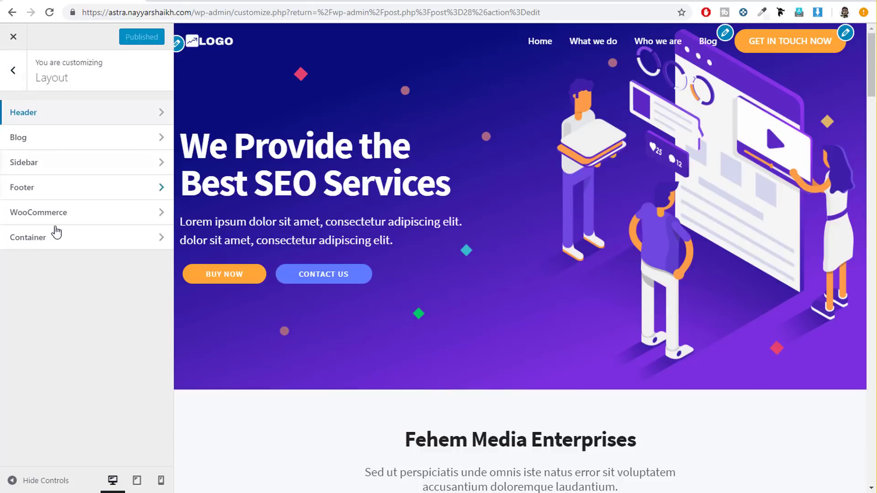
click(61, 139)
click(61, 119)
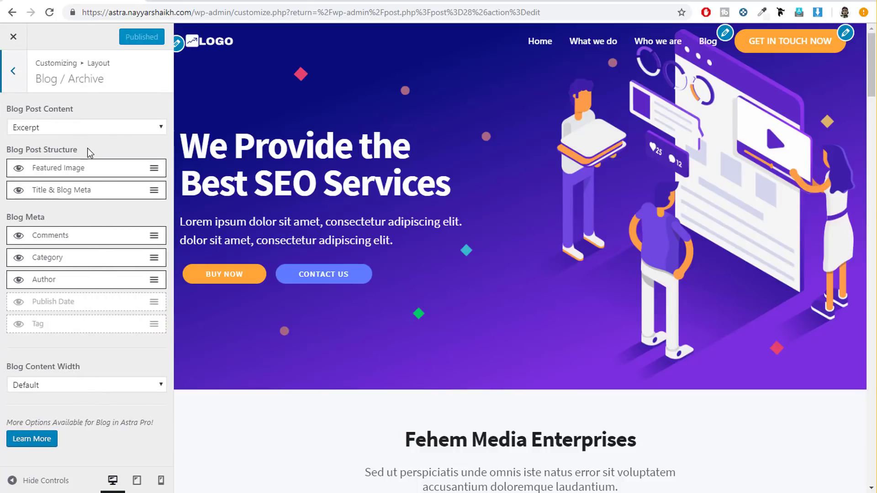
click(13, 71)
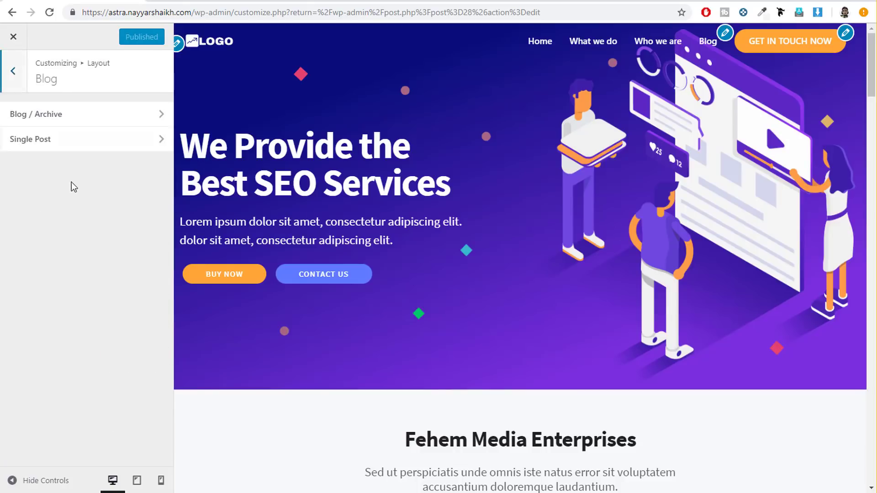
click(62, 141)
click(14, 71)
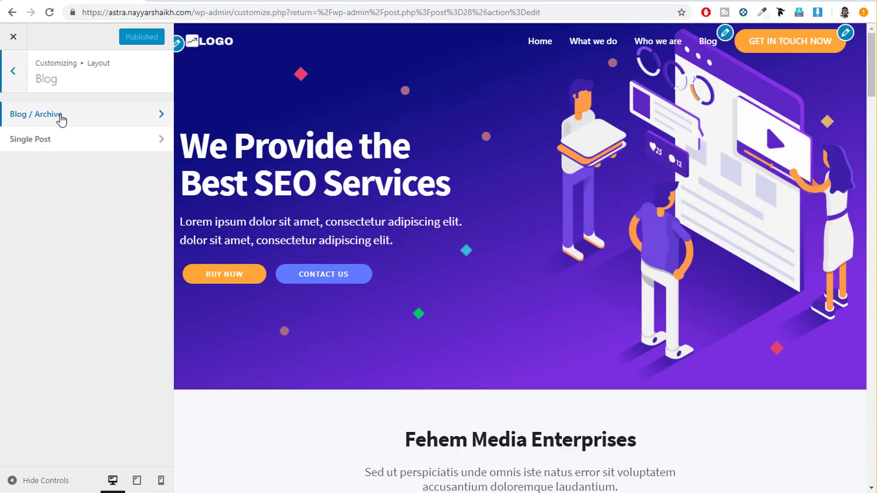
click(61, 119)
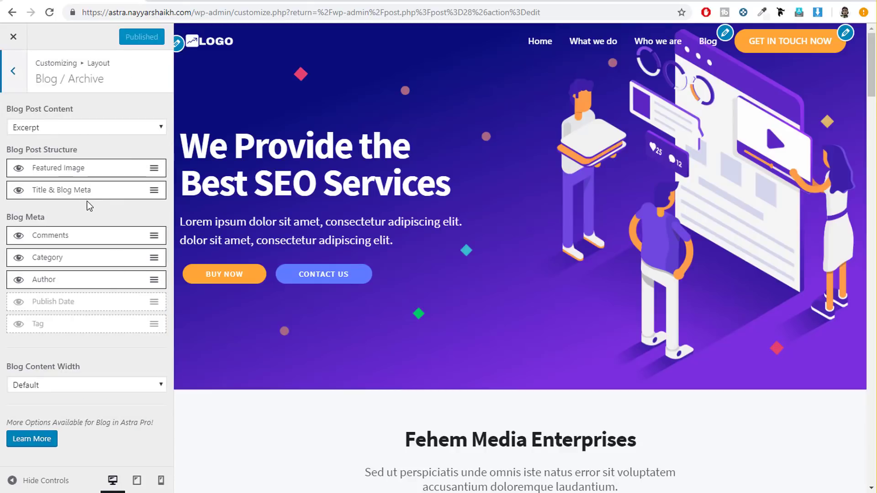
click(13, 73)
click(14, 82)
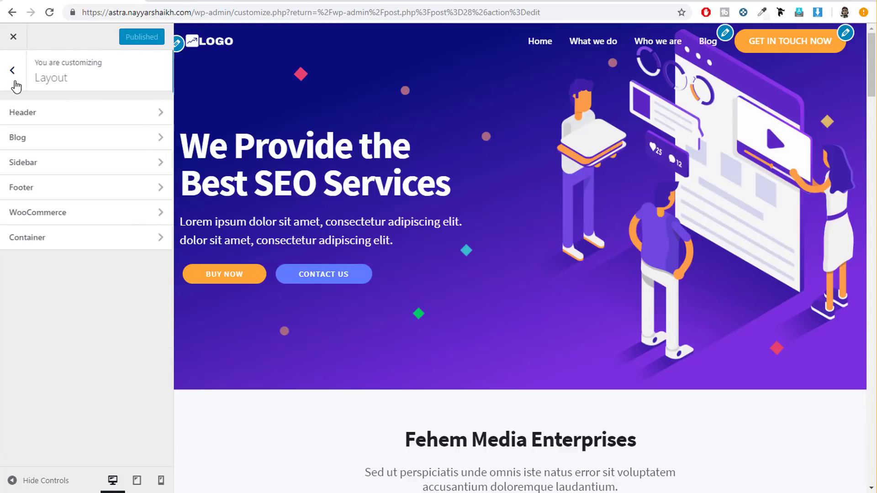
Reopen Astra's Primary Header settings and examine the Mobile Header options.
click(58, 118)
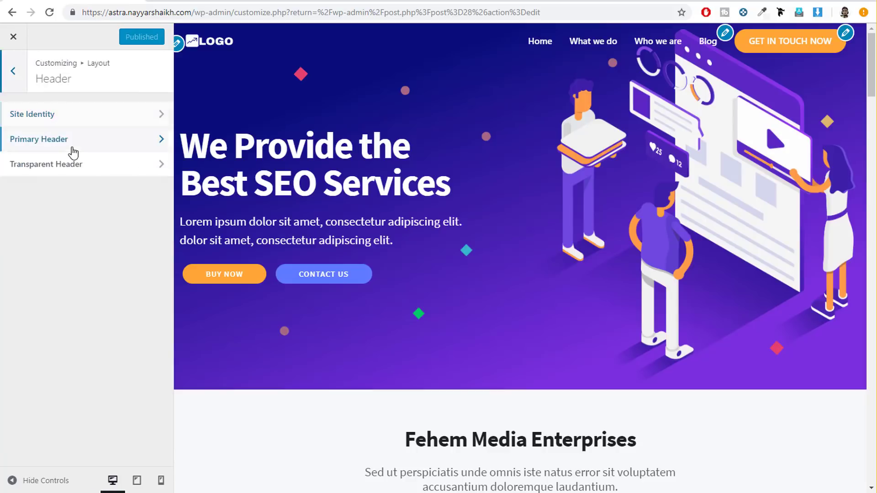
click(69, 142)
scroll(107, 246, down, 10)
scroll(109, 274, down, 1)
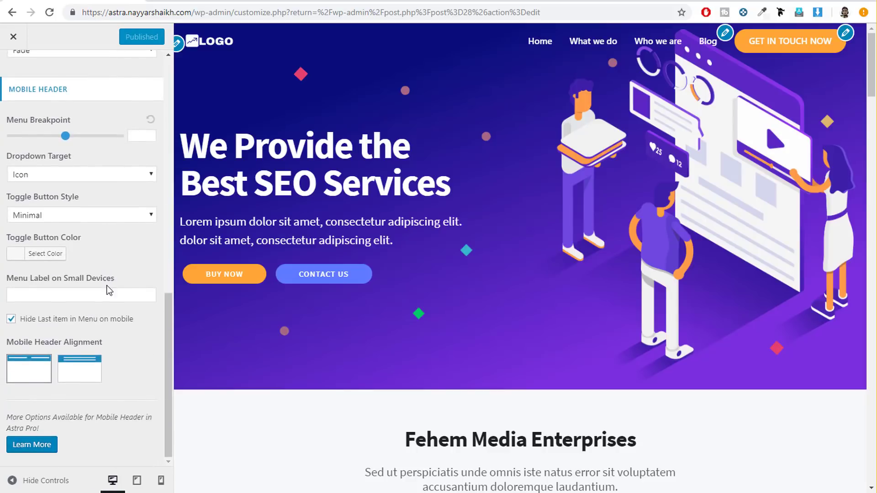
scroll(109, 274, up, 10)
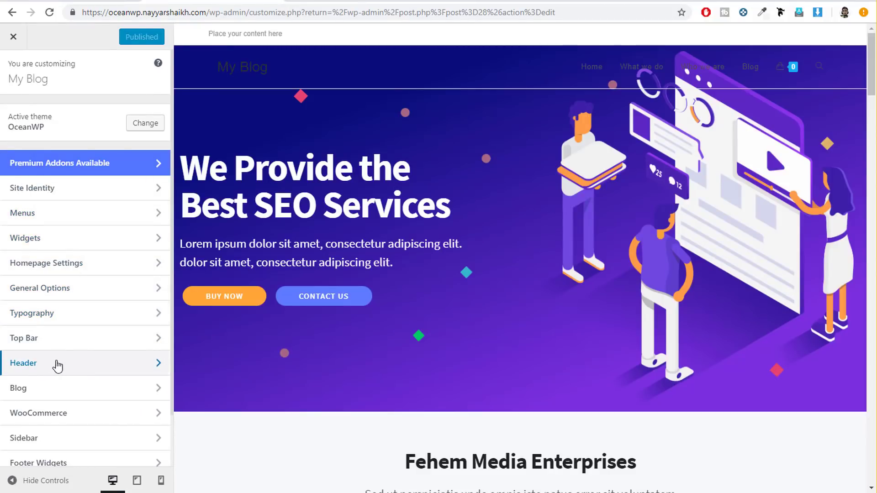
In the OceanWP site's Customizer, examine the header's Logo settings and return to the Header list.
click(71, 371)
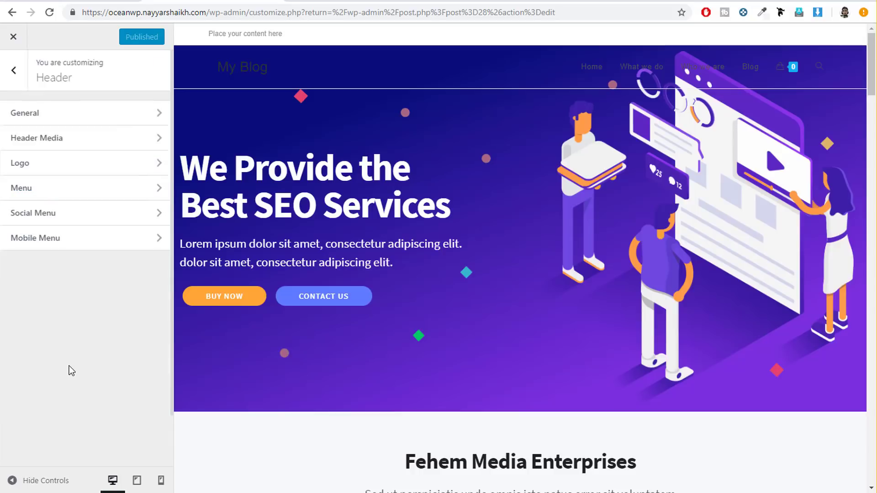
click(72, 174)
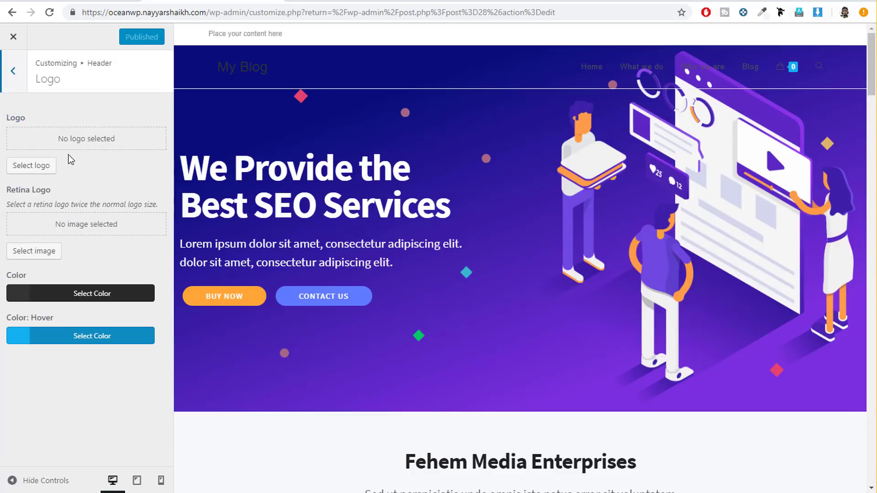
click(20, 82)
Examine OceanWP's General header settings and the list of available header styles.
click(68, 120)
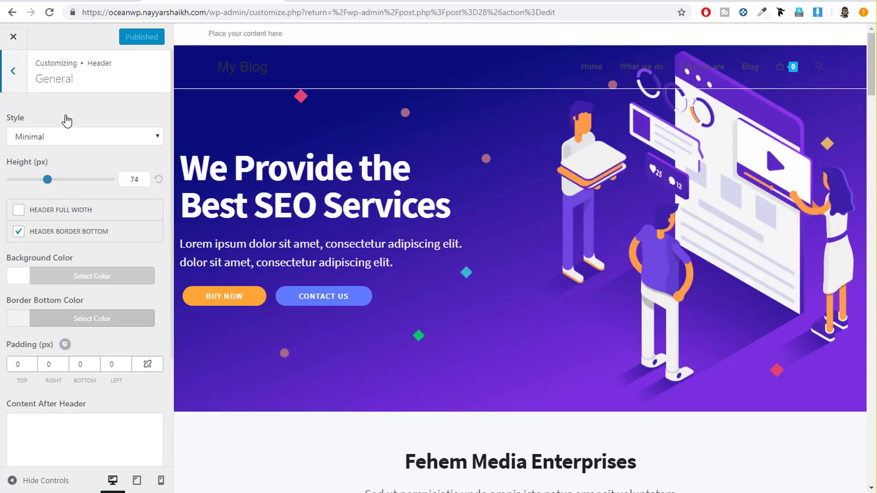
scroll(108, 370, down, 5)
scroll(108, 407, up, 5)
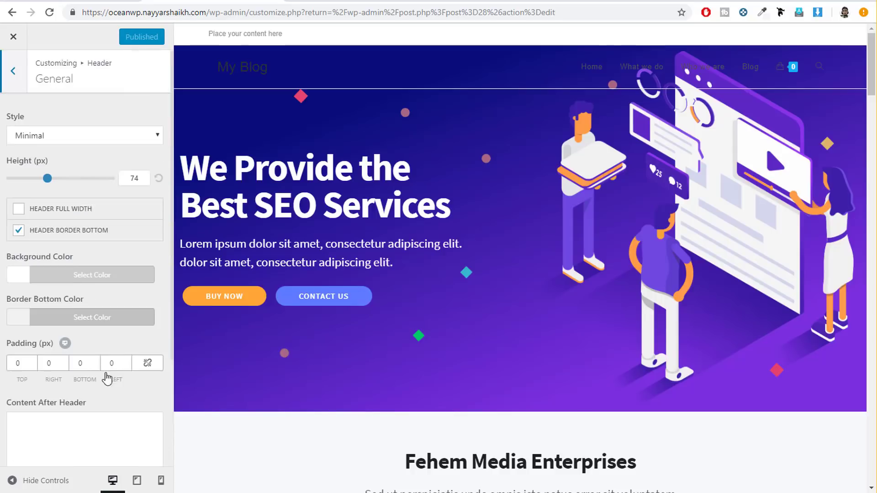
click(40, 141)
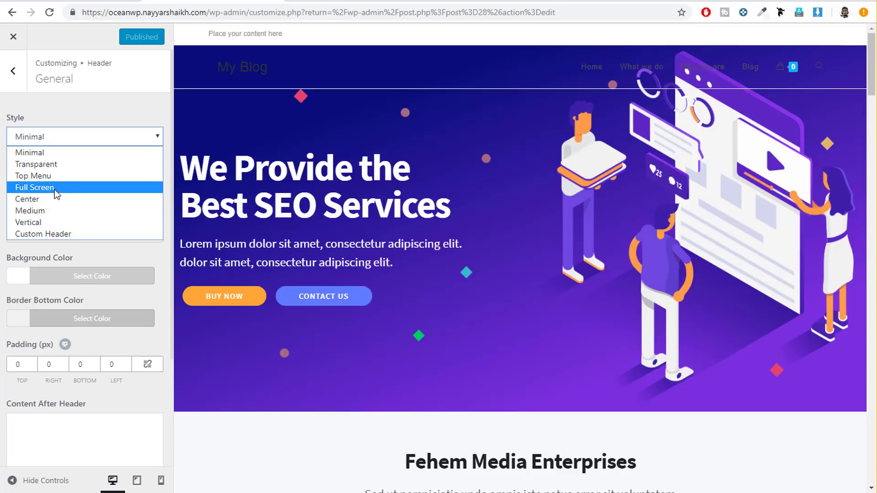
click(14, 73)
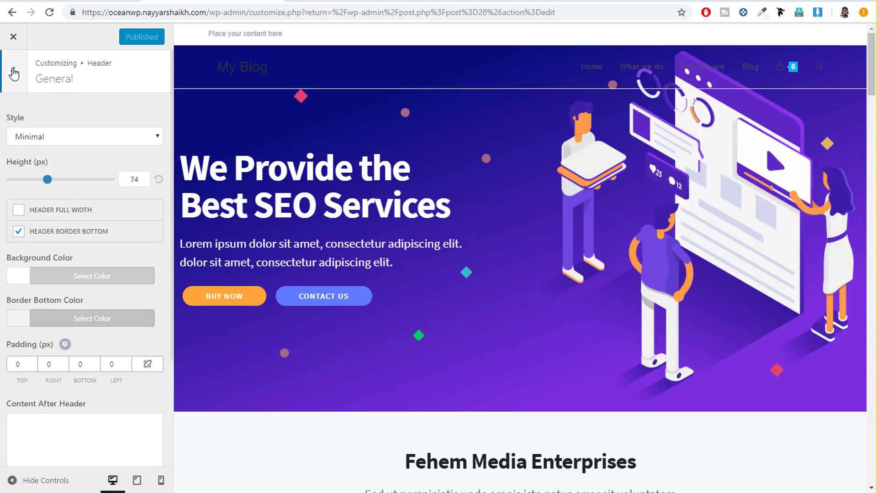
Reopen OceanWP's General header settings and turn off Header Border Bottom.
click(14, 73)
click(53, 115)
click(19, 232)
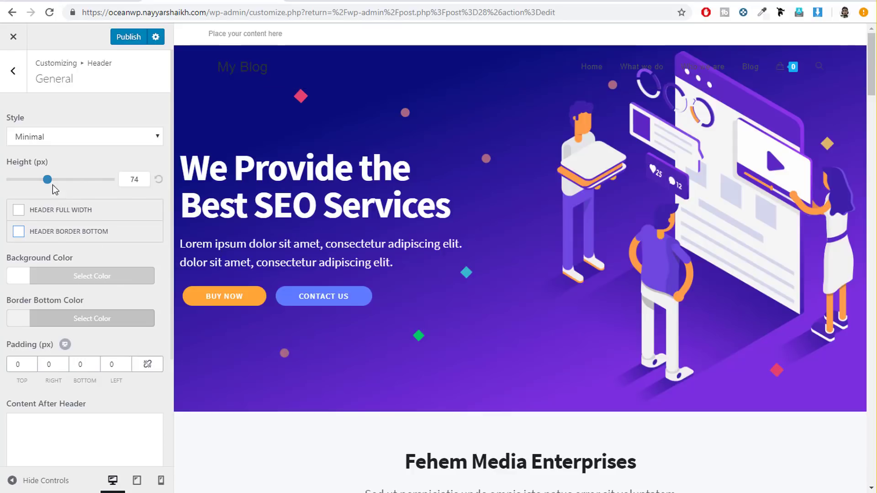
Examine OceanWP's header Menu and Social Menu settings, and return to the main Customizer list.
click(22, 87)
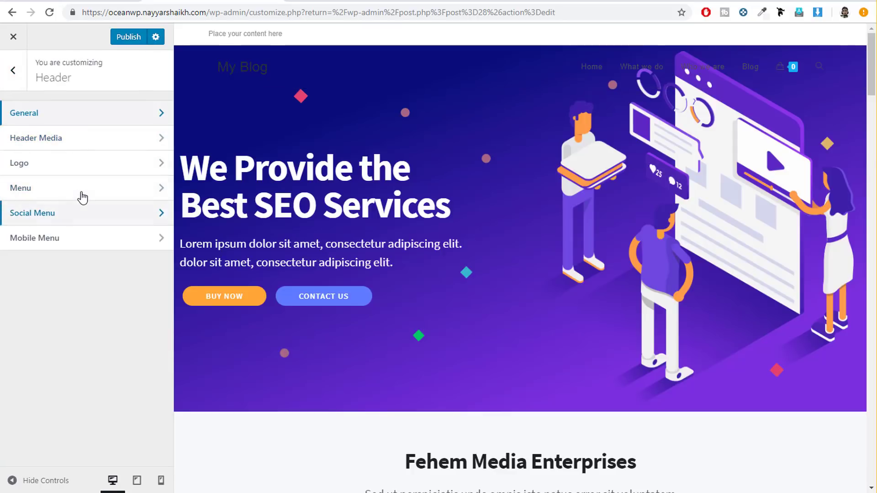
click(79, 196)
click(12, 72)
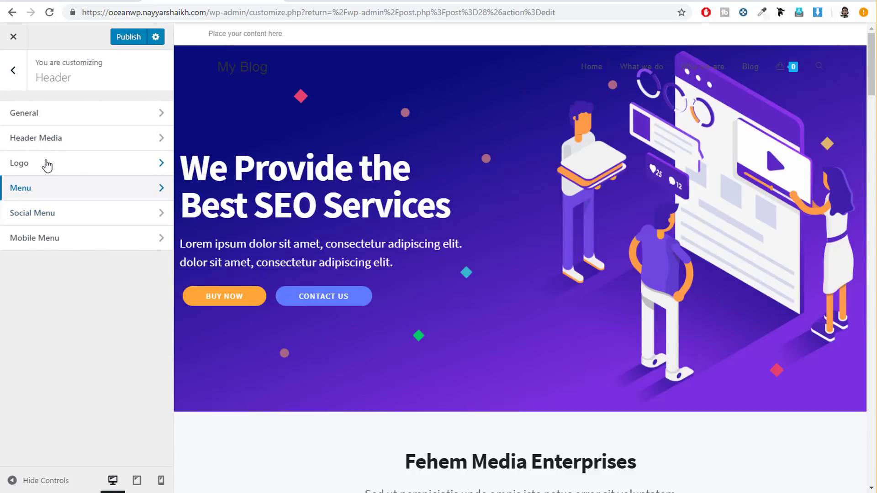
click(55, 213)
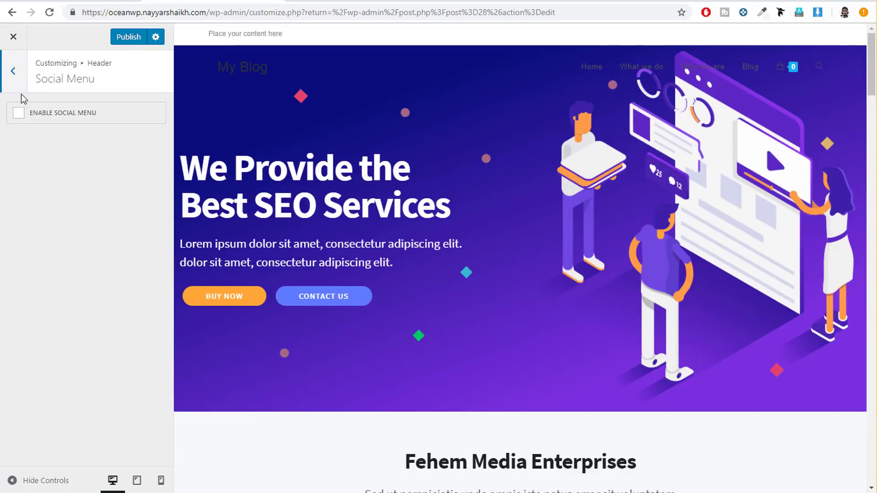
click(13, 80)
click(14, 80)
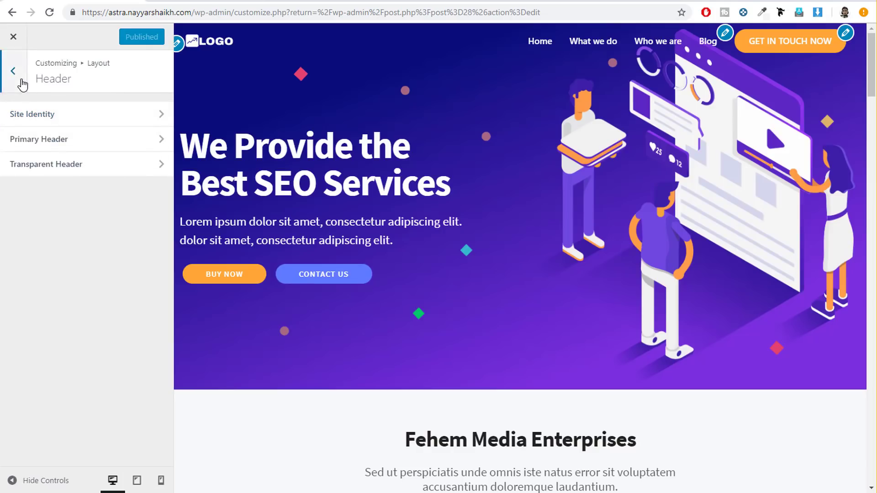
In the Astra site's Customizer, examine the Base Typography settings and return to the Typography list.
click(14, 73)
click(11, 71)
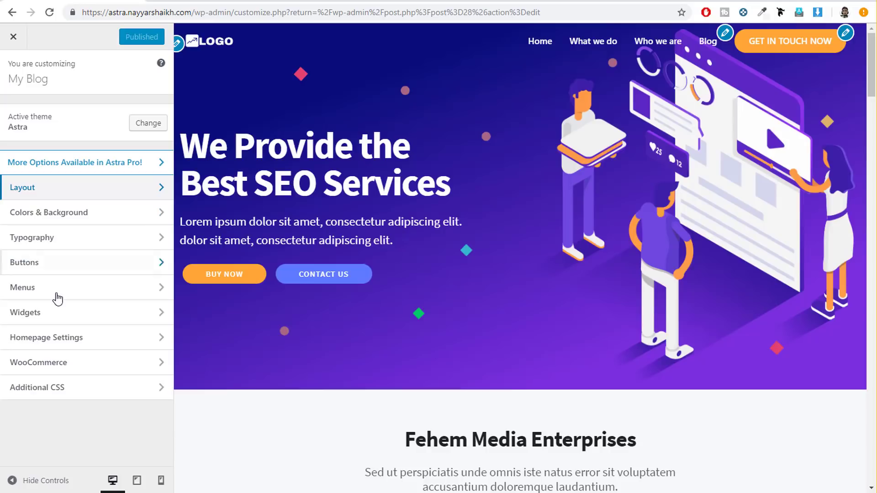
click(46, 246)
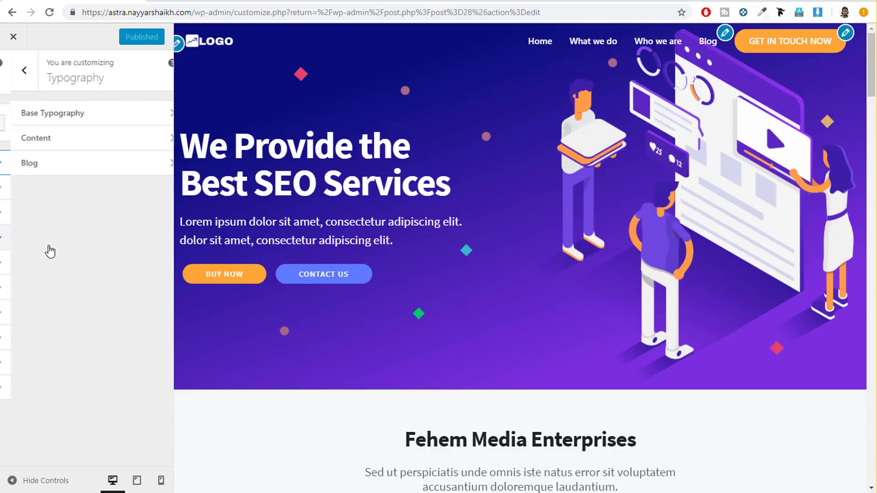
click(63, 115)
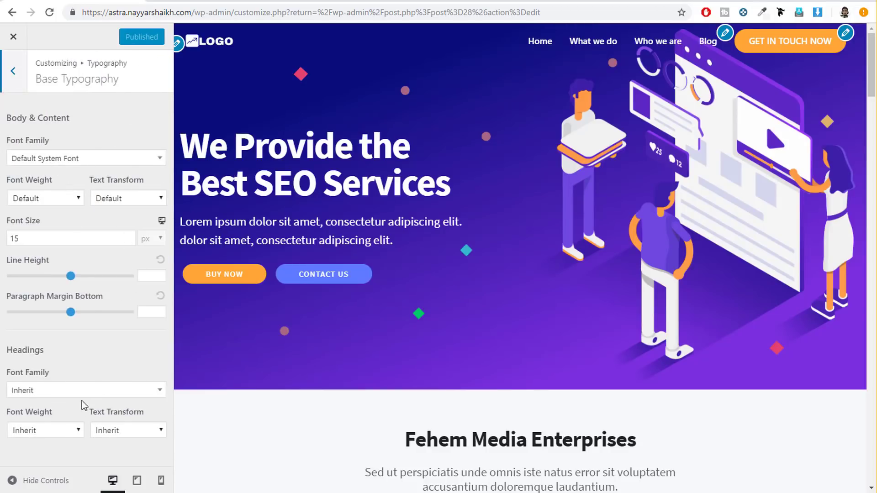
click(13, 71)
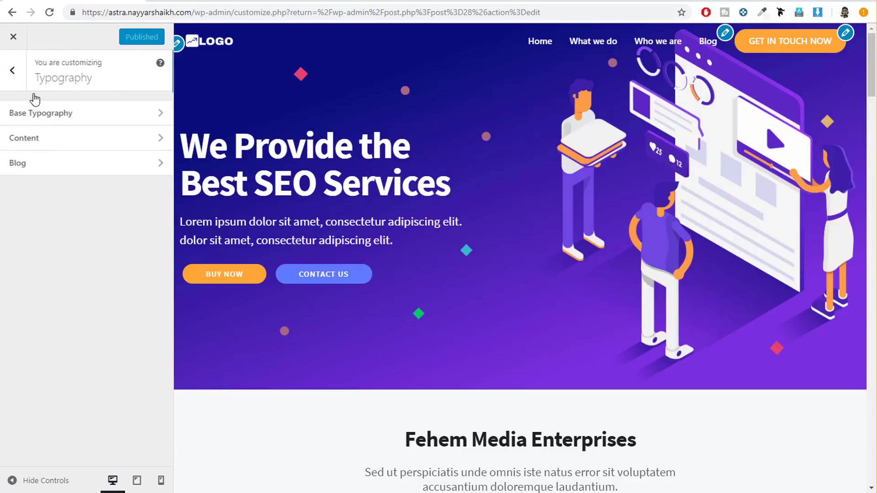
Examine Astra's Content typography settings for the headings and open the Blog typography section.
click(49, 138)
scroll(76, 228, down, 3)
scroll(70, 221, up, 3)
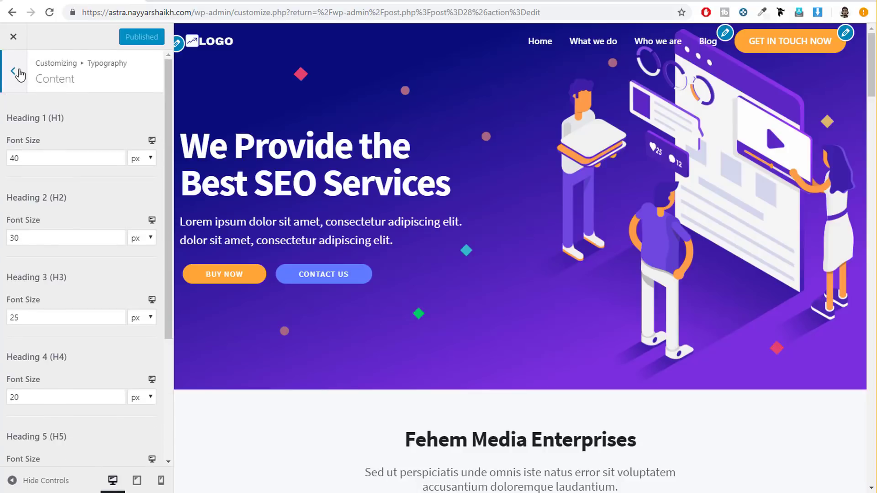
click(18, 70)
click(63, 174)
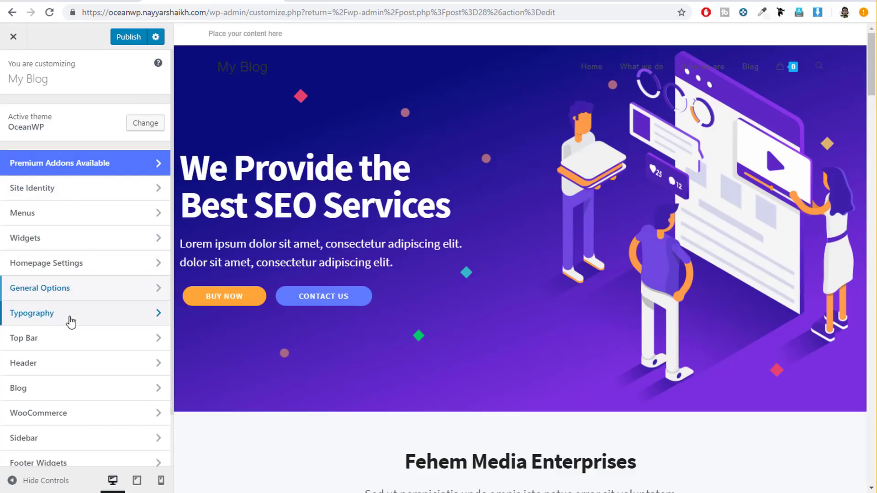
In the OceanWP site's Customizer, examine the Typography sections and the WooCommerce Product Title settings, and return to the main list.
click(71, 314)
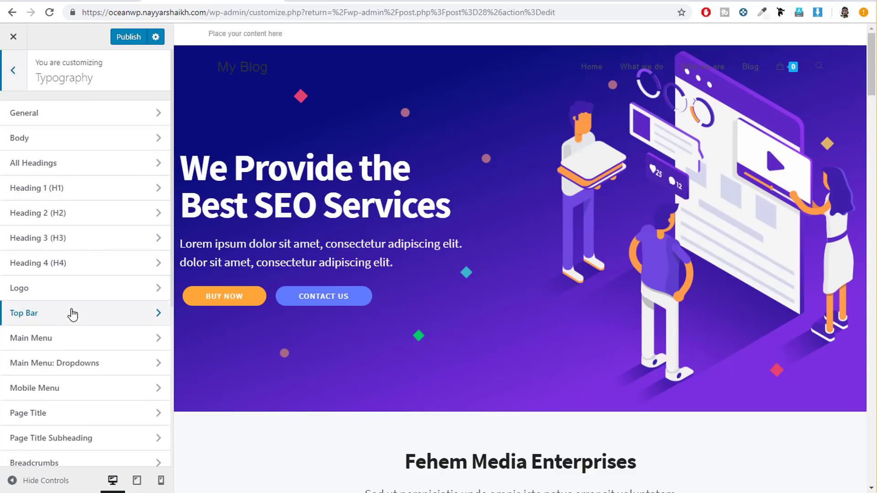
scroll(83, 205, down, 6)
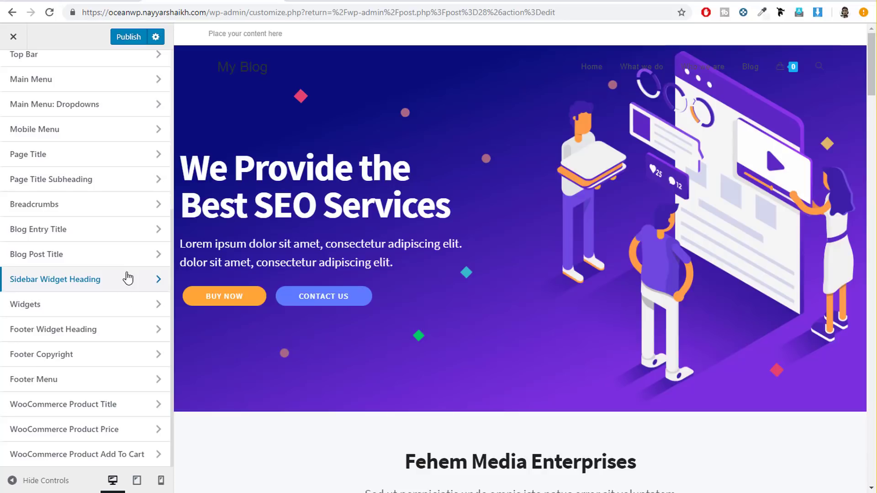
click(131, 404)
scroll(131, 401, down, 1)
scroll(131, 398, up, 1)
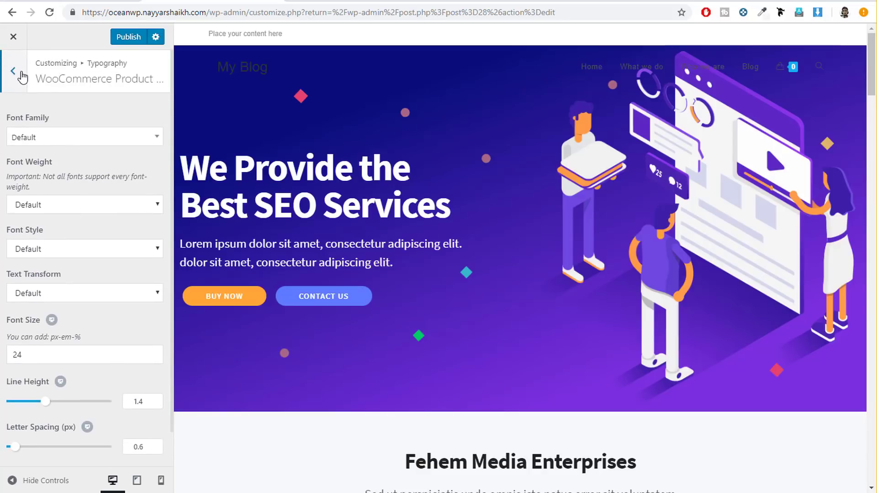
click(20, 74)
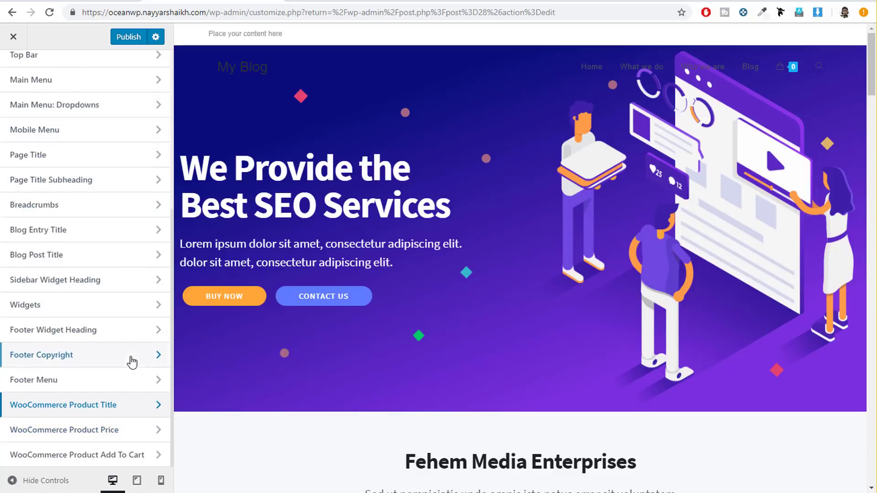
scroll(133, 362, up, 5)
click(14, 72)
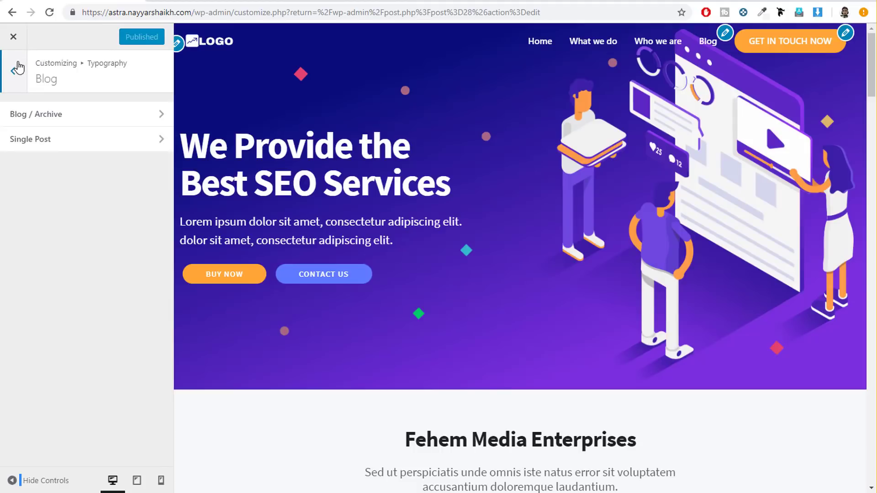
In the Astra site's Customizer, leave the Typography settings and open the WooCommerce section.
click(14, 69)
click(14, 69)
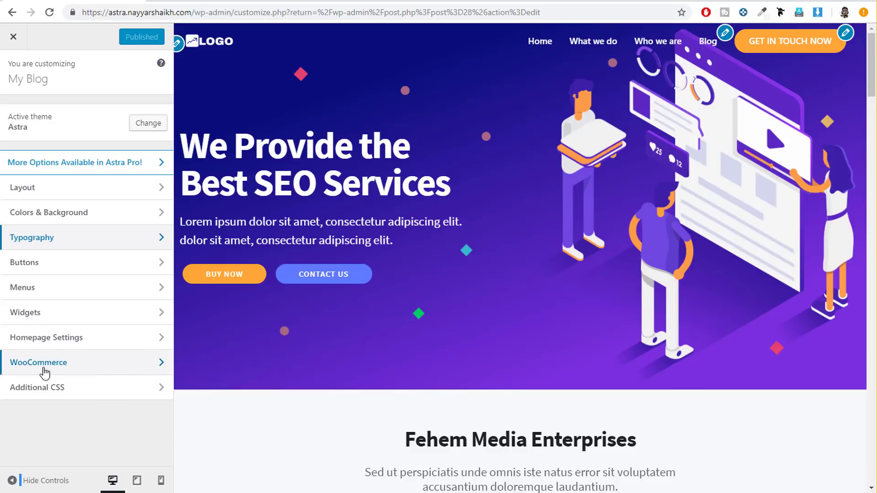
click(59, 370)
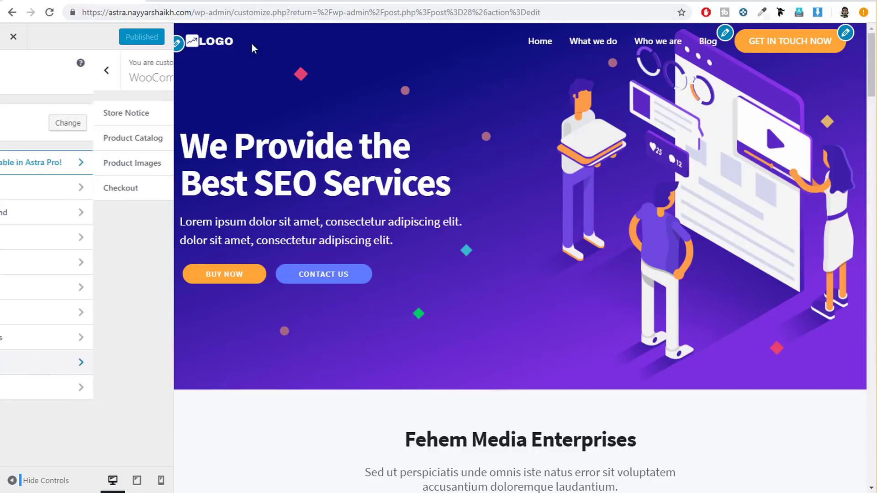
Open OceanWP's WooCommerce section and compare its list of subsections with Astra's.
click(220, 2)
scroll(73, 357, down, 2)
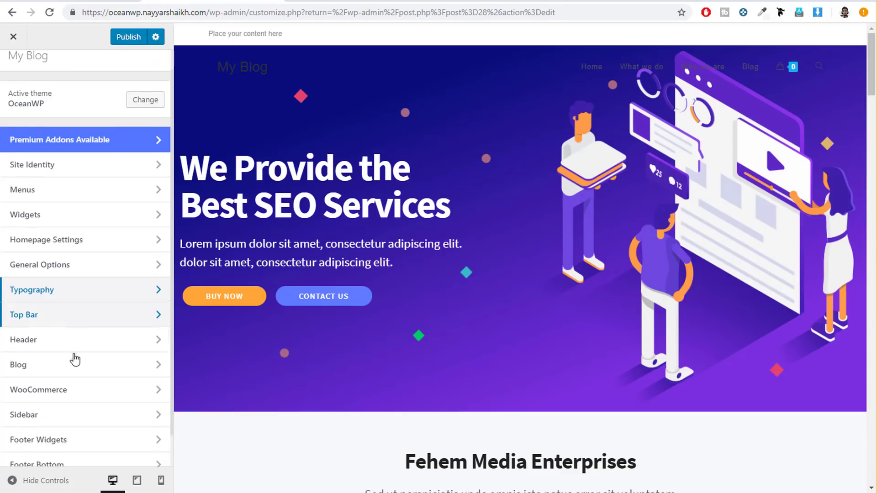
click(82, 362)
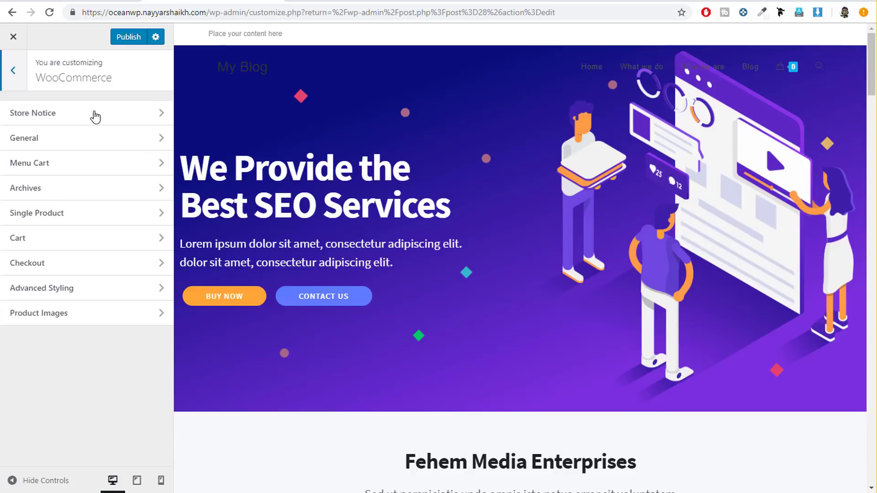
click(83, 5)
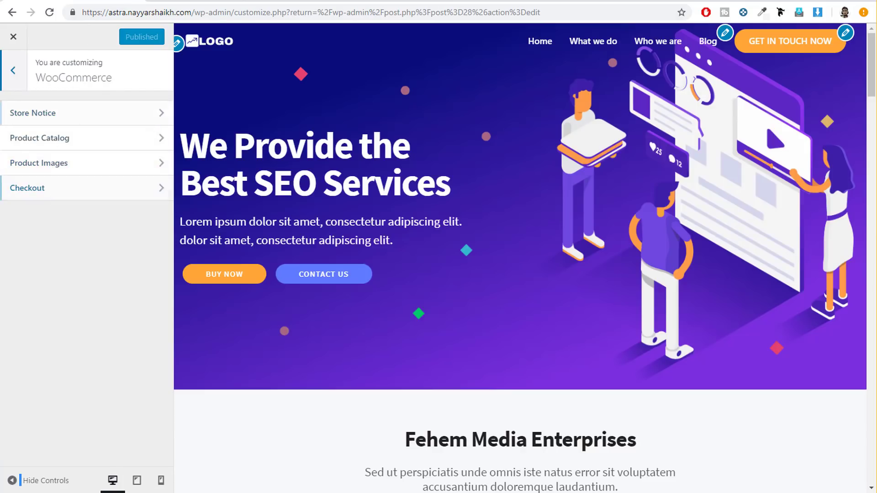
click(201, 5)
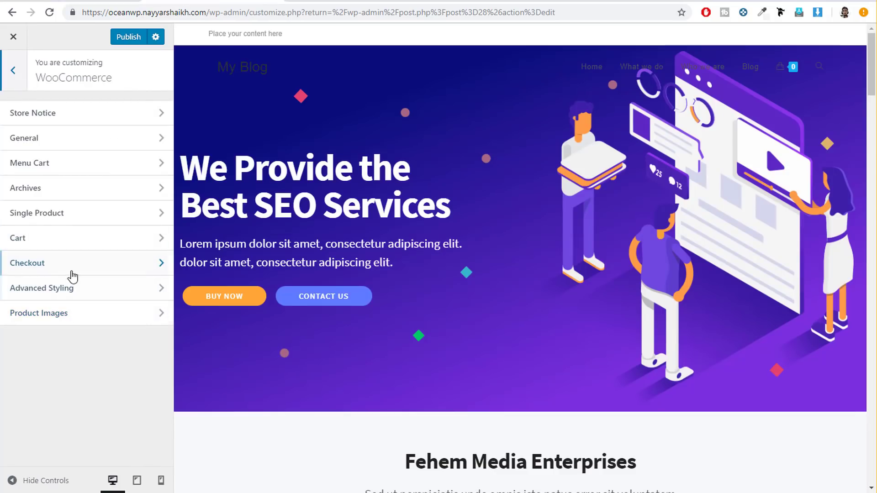
Examine the WooCommerce Store Notice settings in Astra and in OceanWP.
click(76, 2)
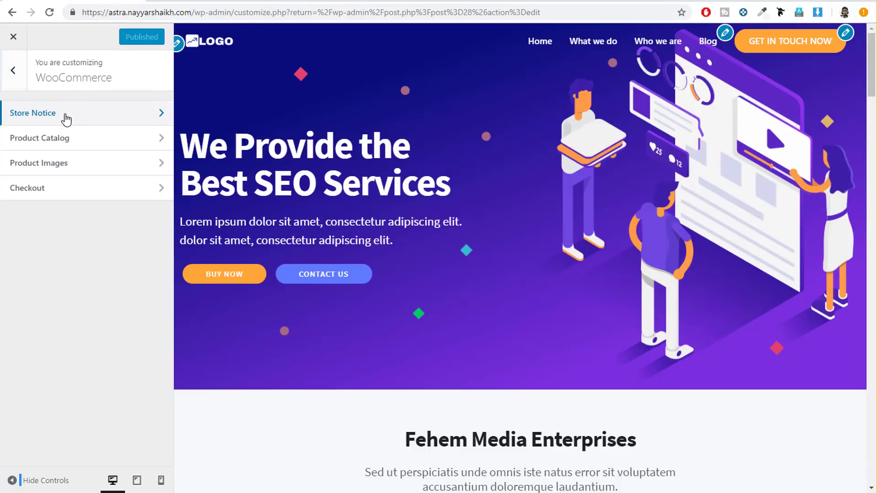
click(63, 115)
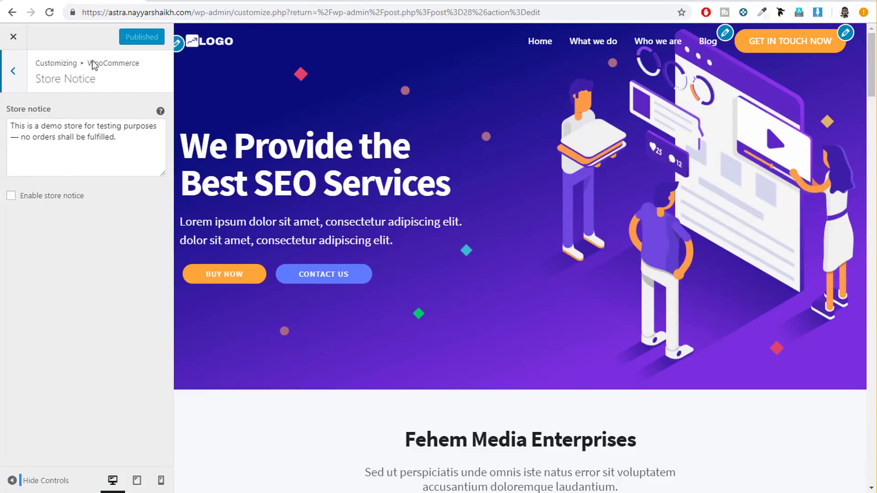
click(217, 2)
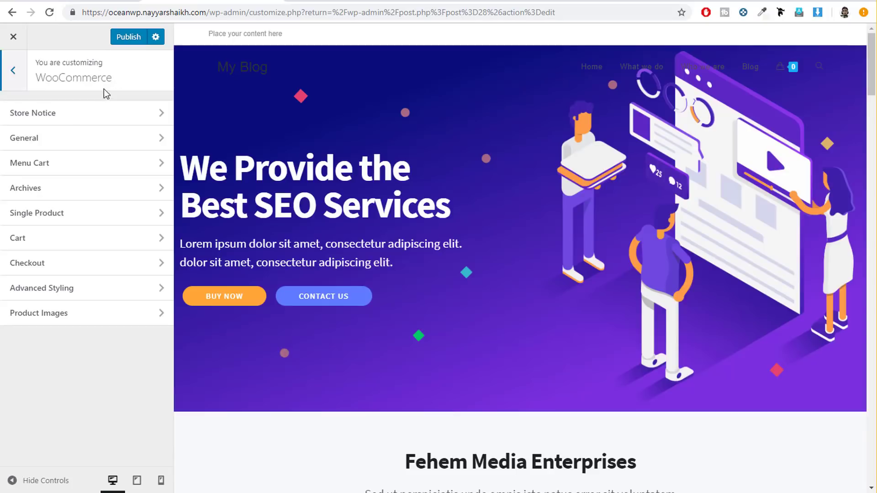
click(78, 124)
key(Escape)
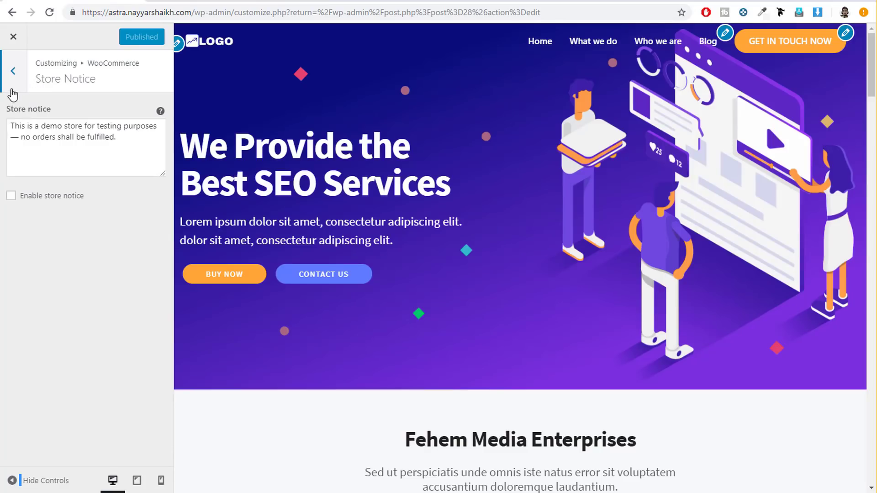
Examine Astra's WooCommerce Product Catalog and Product Images settings and return to the WooCommerce list.
click(12, 89)
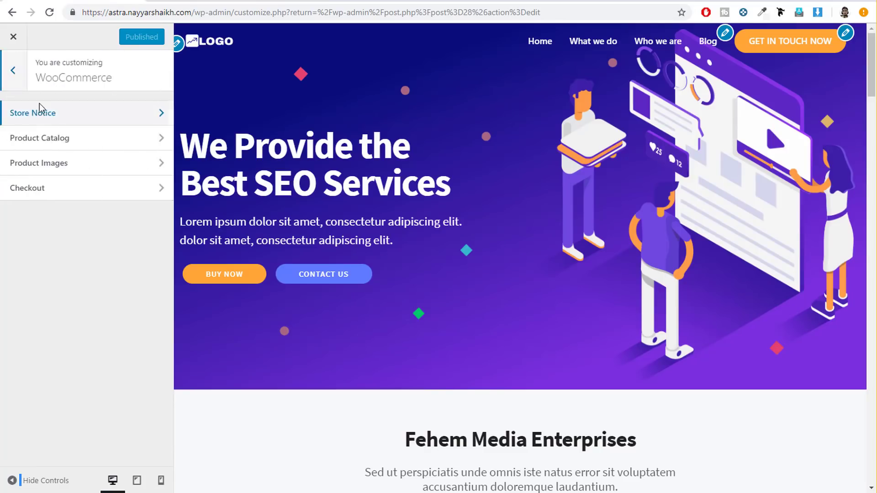
click(53, 138)
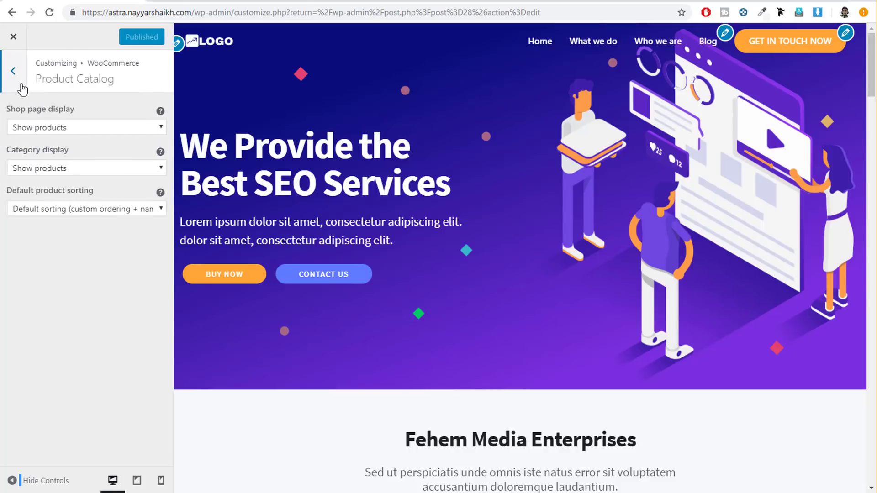
click(15, 72)
click(44, 167)
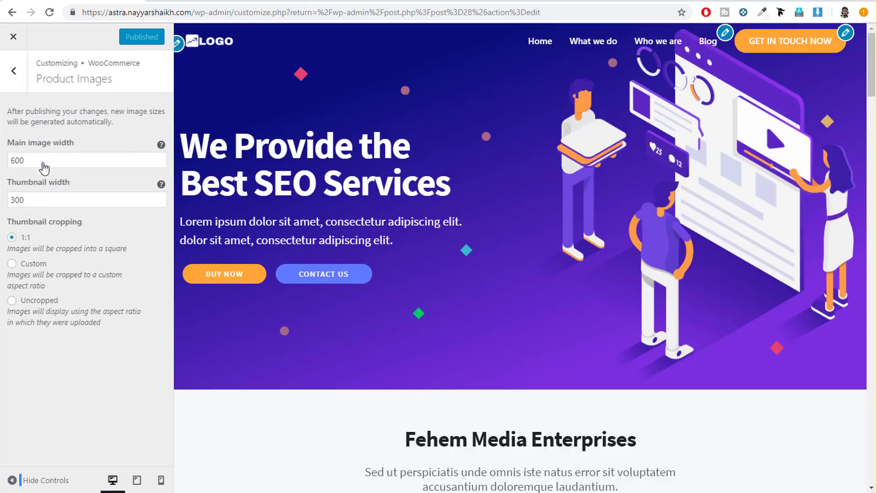
click(9, 73)
Examine Astra's WooCommerce Checkout settings and return to the WooCommerce list.
click(59, 192)
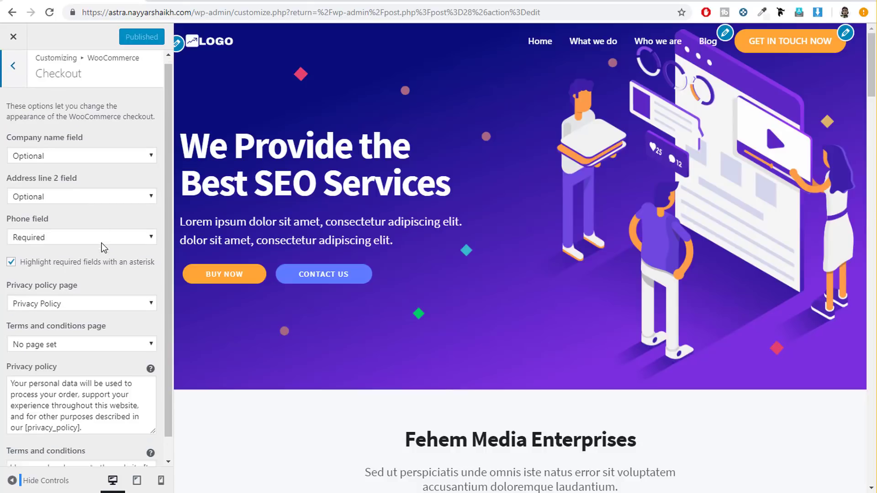
scroll(101, 243, down, 1)
scroll(103, 254, up, 2)
click(10, 73)
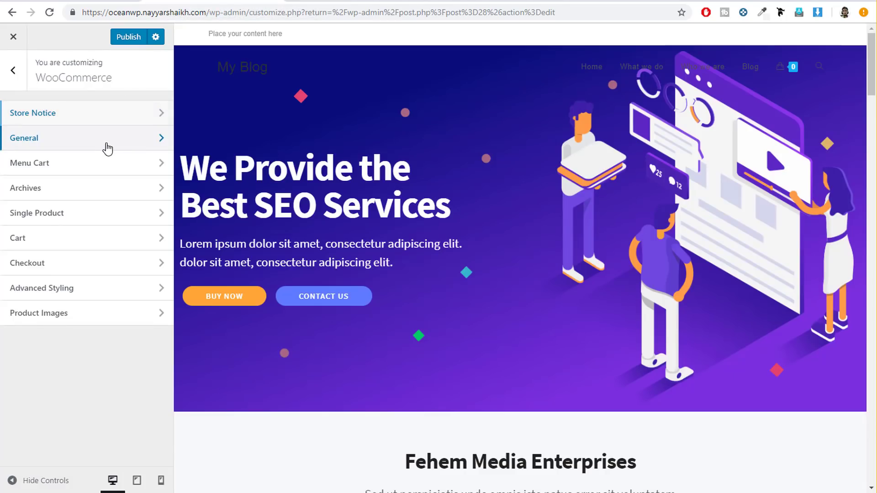
In the OceanWP site's Customizer, examine the WooCommerce General settings and return to the WooCommerce list.
click(108, 149)
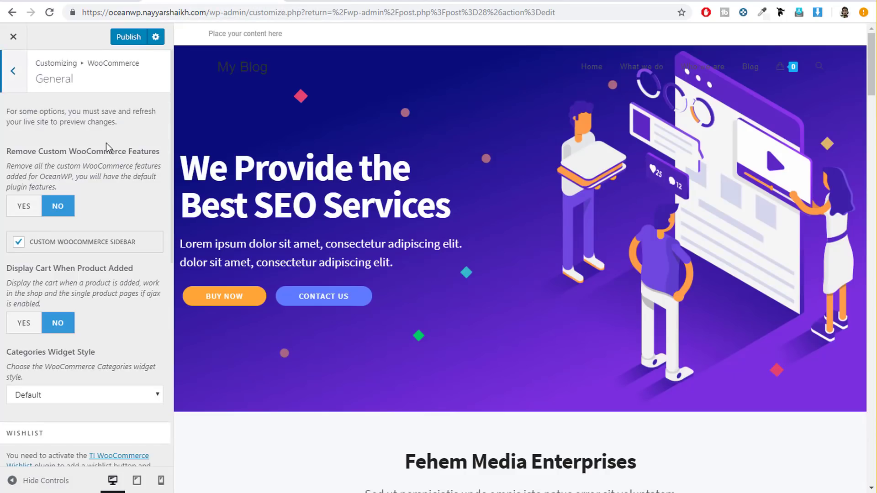
scroll(123, 192, down, 8)
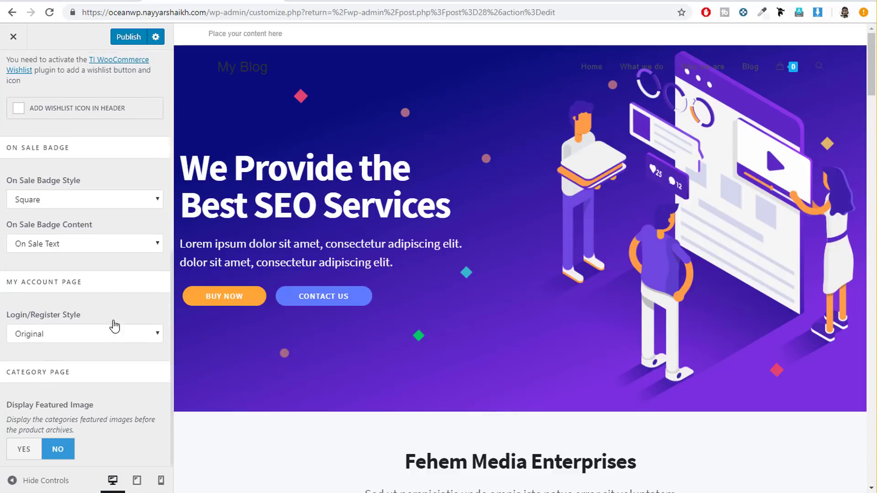
scroll(89, 224, up, 8)
click(21, 83)
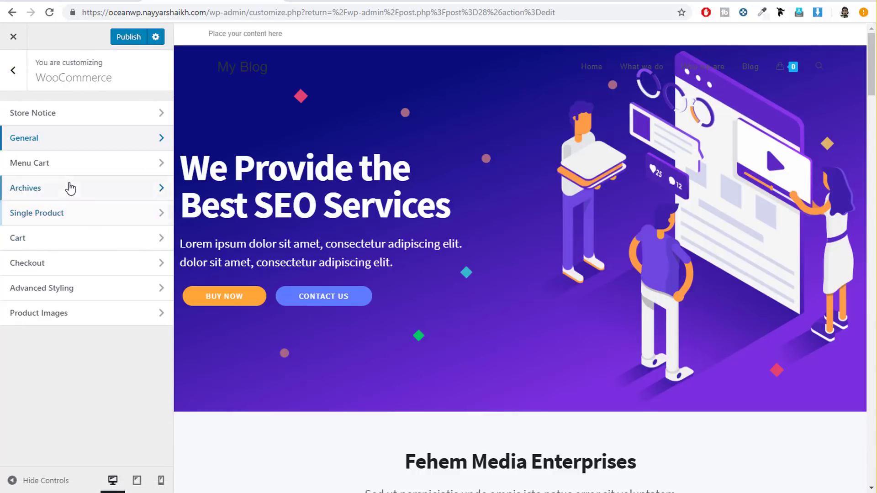
Examine OceanWP's WooCommerce Archives settings, hide and re-show the Add To Cart Button element, and return to the WooCommerce list.
click(57, 197)
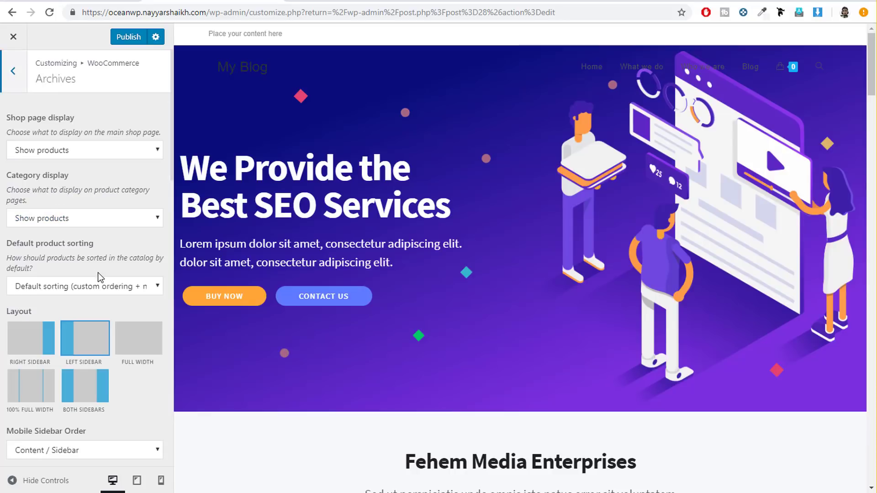
scroll(99, 275, down, 20)
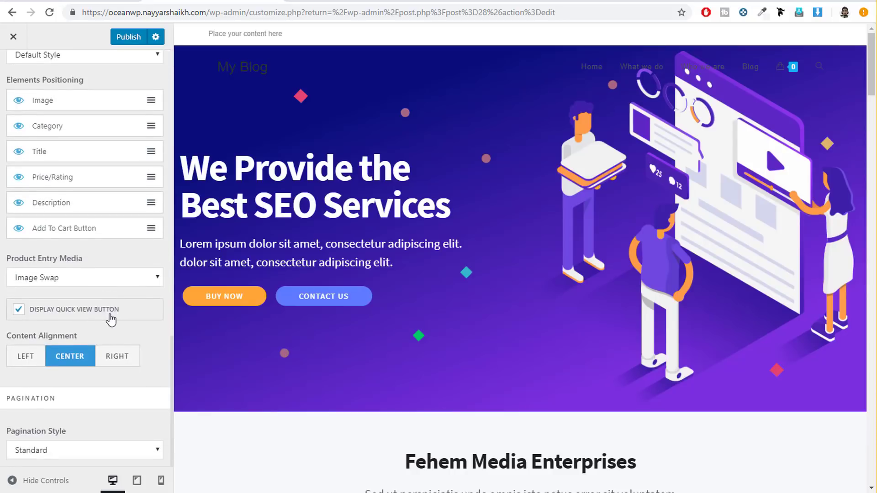
scroll(92, 292, up, 1)
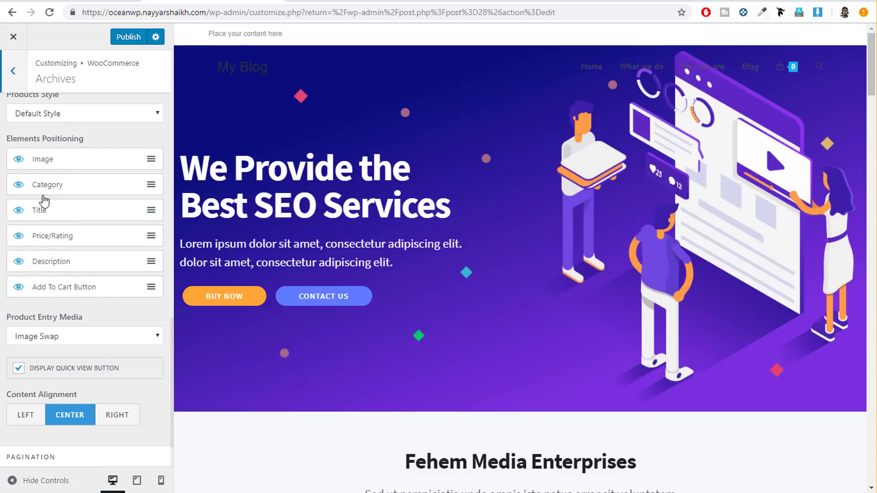
click(18, 288)
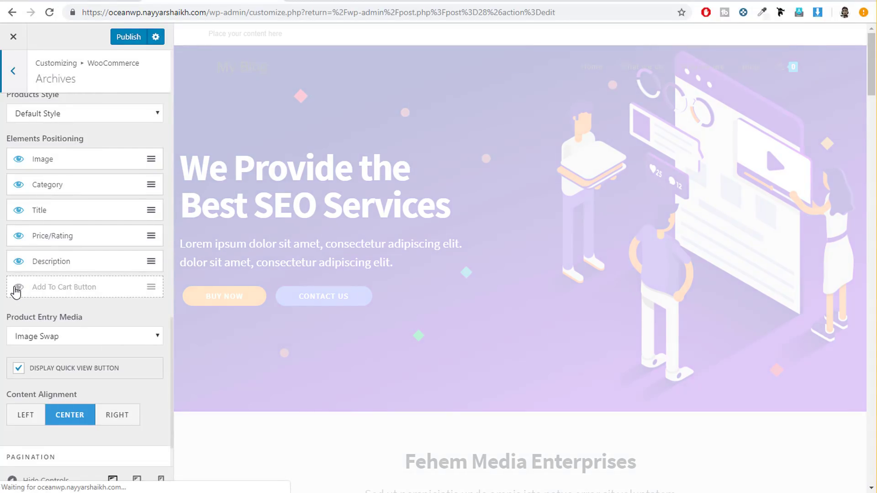
click(18, 288)
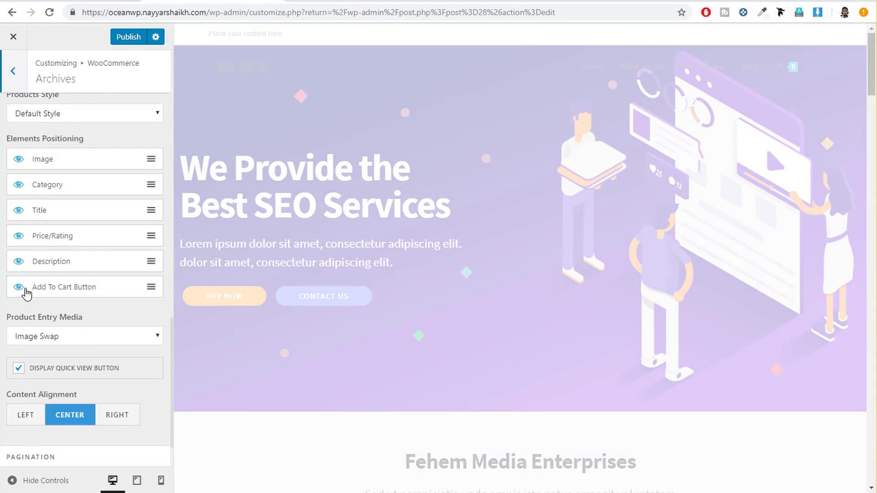
scroll(82, 329, down, 2)
scroll(91, 343, up, 3)
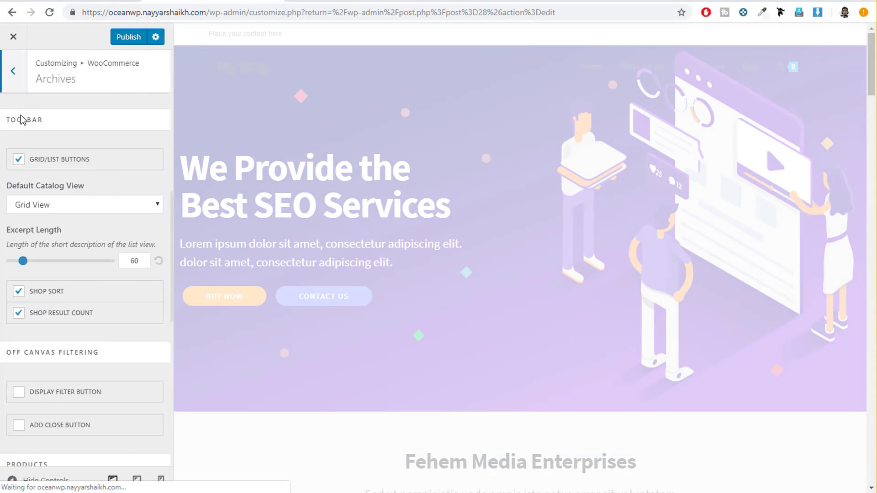
click(13, 81)
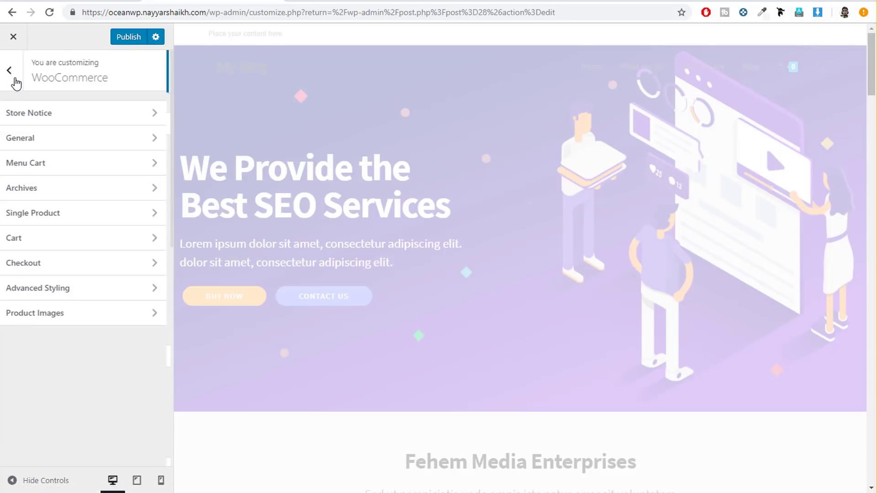
Examine OceanWP's WooCommerce Single Product settings down to the floating bar options and return to the WooCommerce list.
click(58, 220)
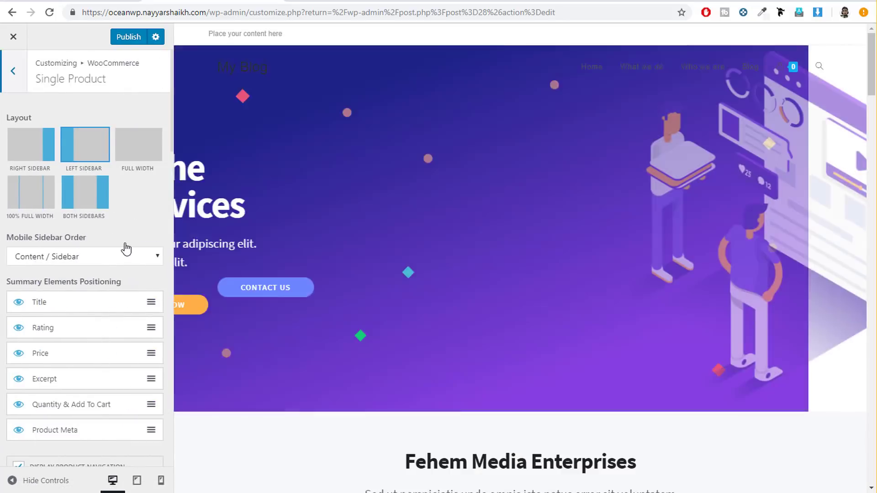
scroll(125, 249, down, 5)
scroll(125, 249, down, 10)
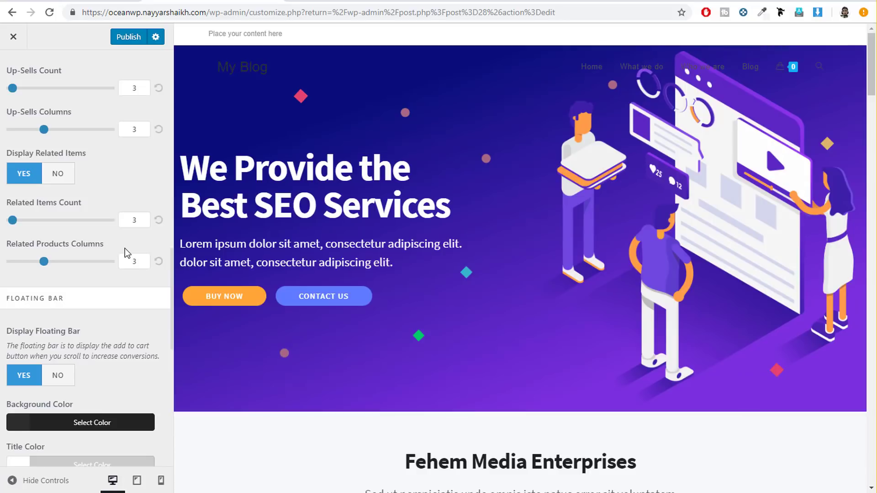
scroll(125, 249, down, 4)
scroll(123, 259, down, 5)
scroll(28, 87, up, 10)
click(13, 80)
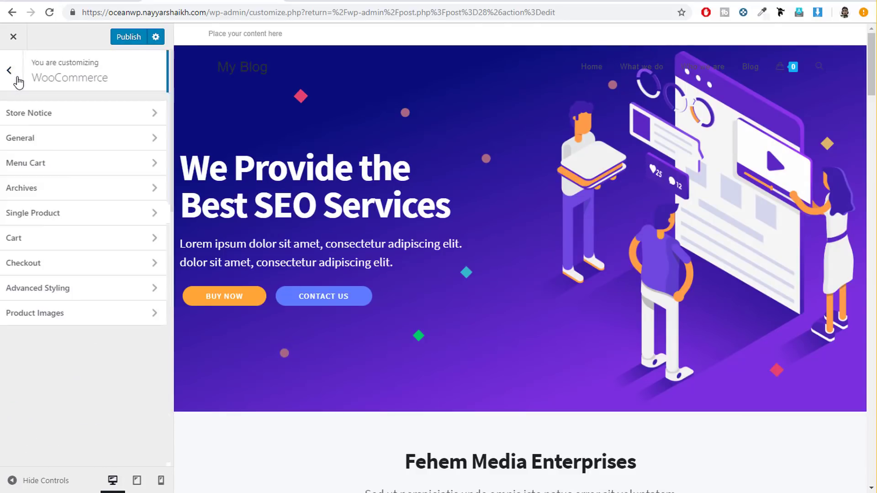
Examine OceanWP's WooCommerce Cart and Checkout settings and return to the WooCommerce list.
click(68, 241)
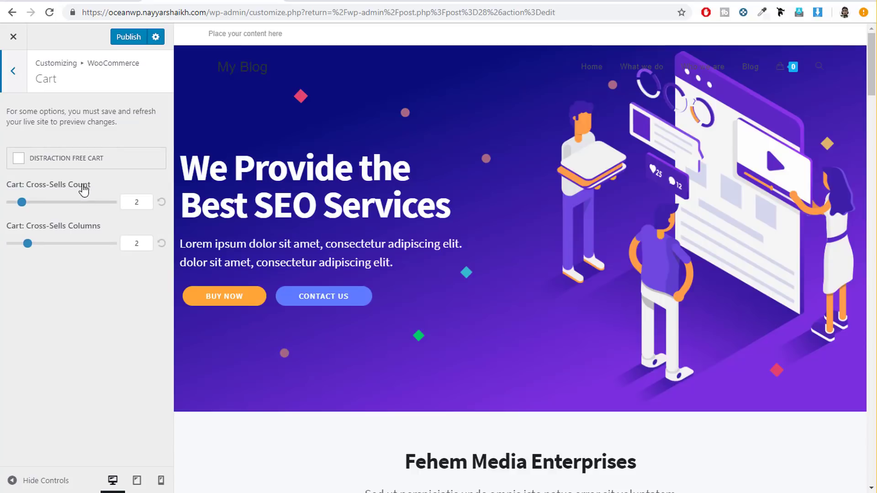
click(16, 79)
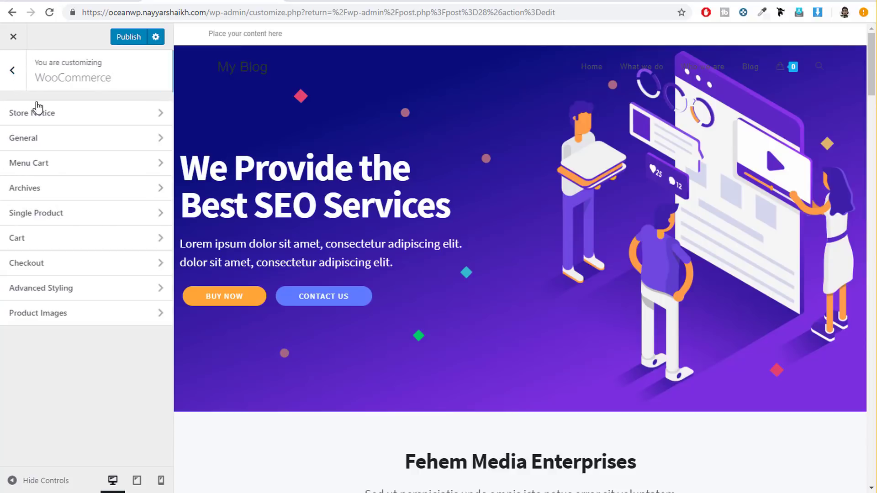
click(64, 267)
scroll(91, 262, down, 3)
scroll(94, 303, up, 3)
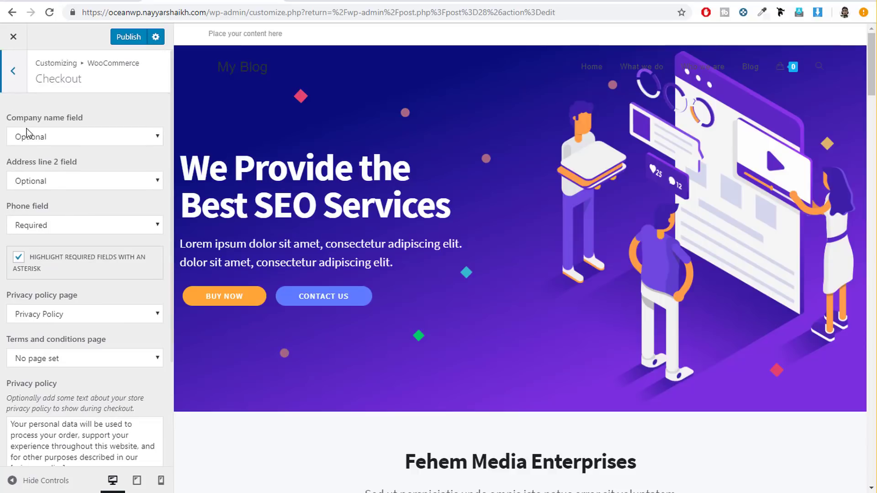
click(16, 86)
Examine the color options in OceanWP's WooCommerce Advanced Styling settings and return to the WooCommerce list.
click(87, 293)
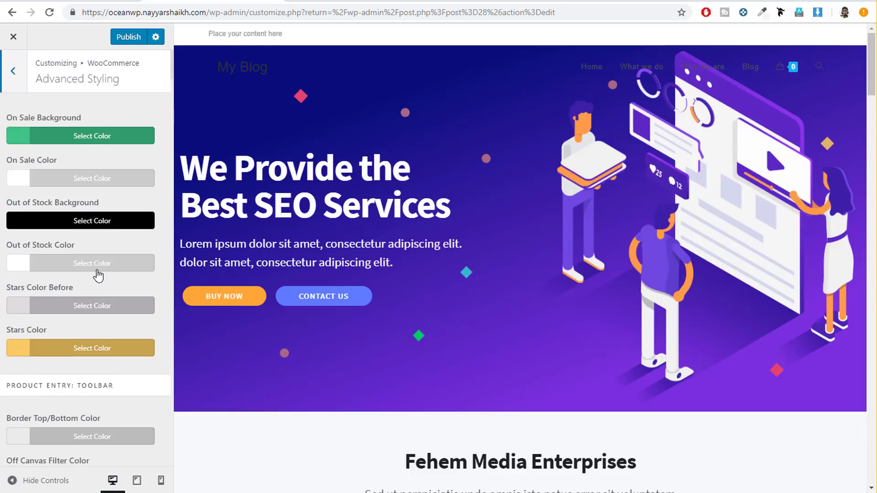
scroll(111, 325, down, 15)
scroll(114, 335, up, 10)
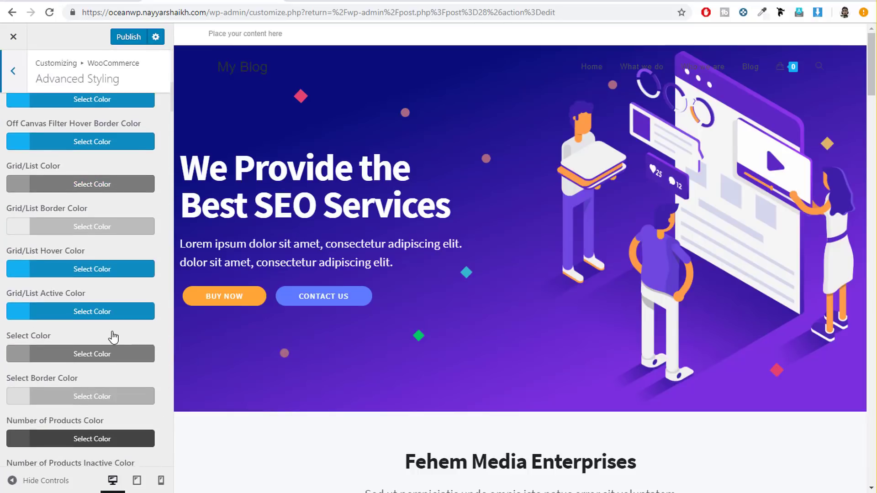
scroll(113, 337, up, 5)
click(14, 74)
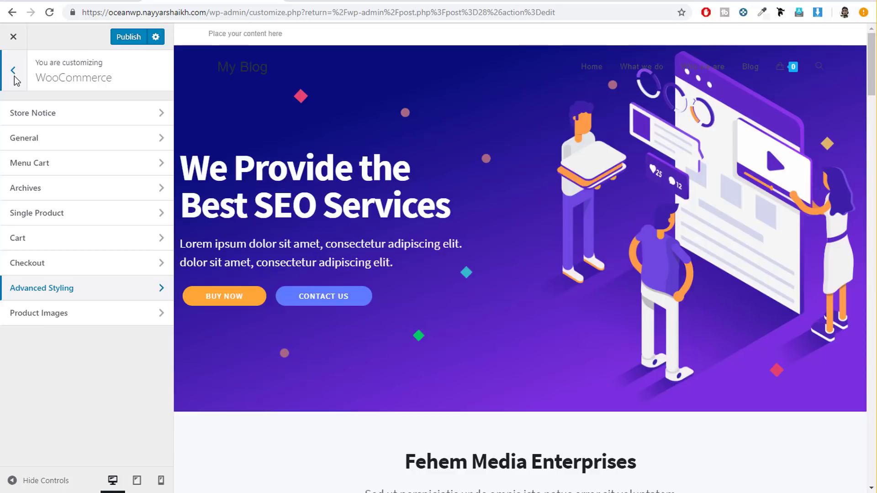
Examine OceanWP's WooCommerce Product Images settings and return to the WooCommerce list.
click(80, 326)
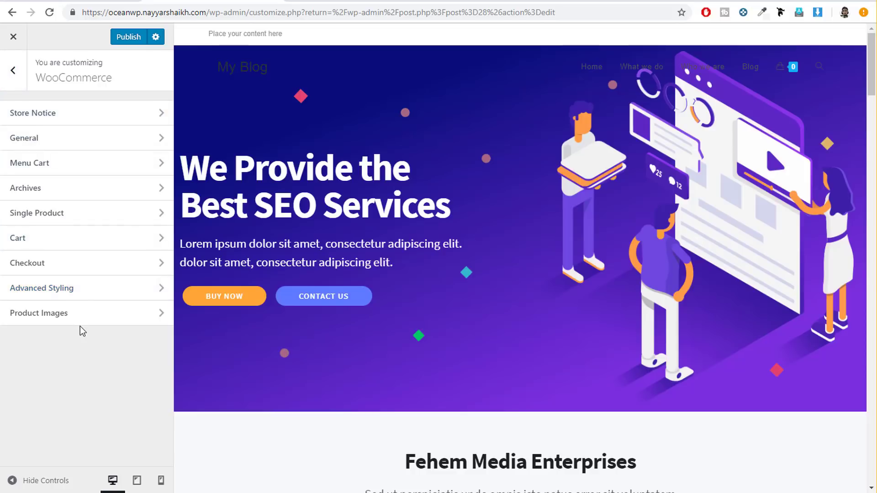
click(89, 313)
click(15, 70)
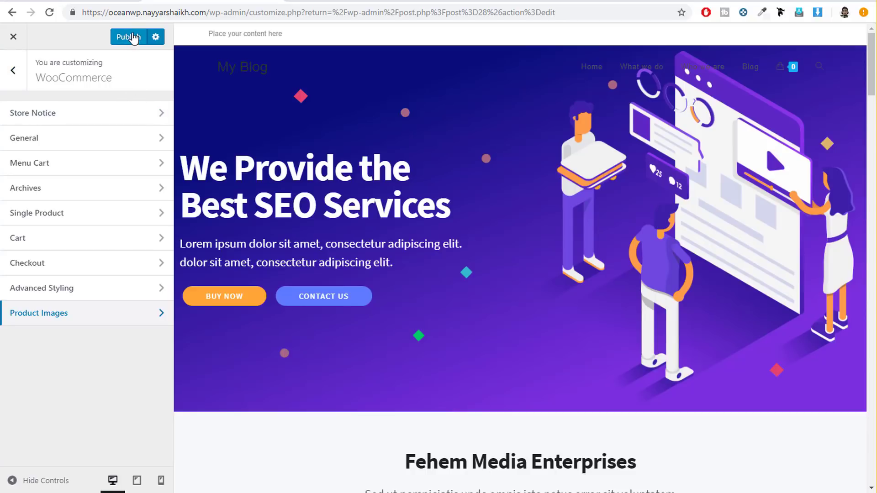
Switch to the Astra site's WordPress dashboard and open the Astra Sites demo library.
click(52, 11)
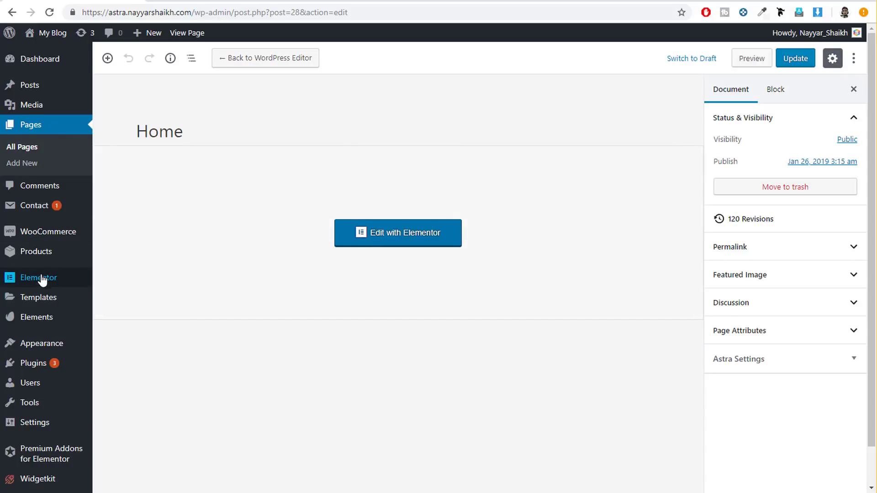
scroll(41, 293, down, 1)
mouse_move(32, 310)
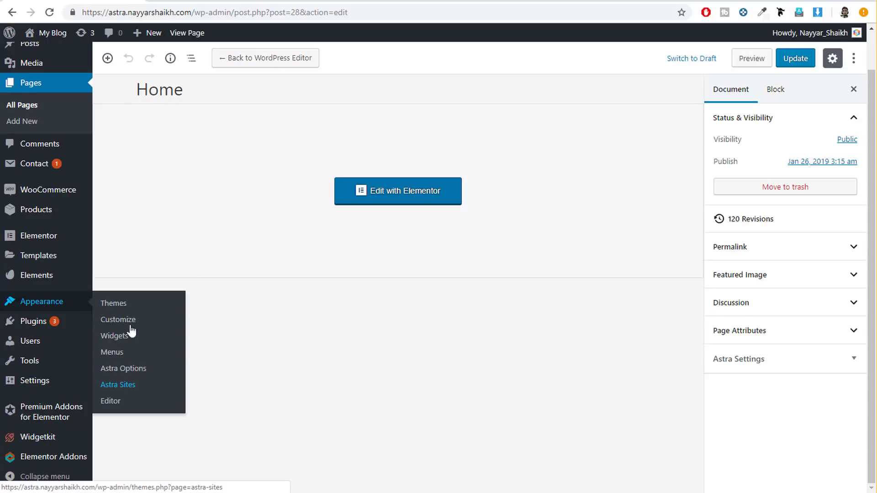
click(456, 256)
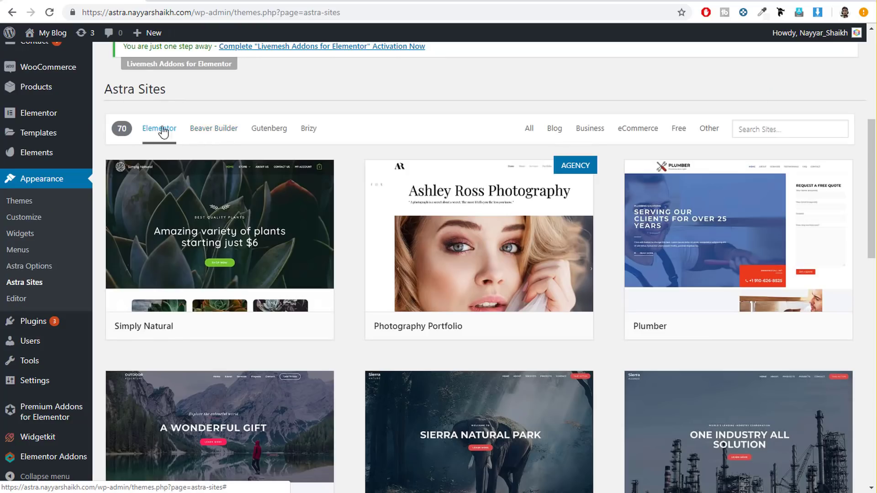
Switch the Astra Sites library to Beaver Builder and back to Elementor, and browse the Elementor demos.
click(203, 131)
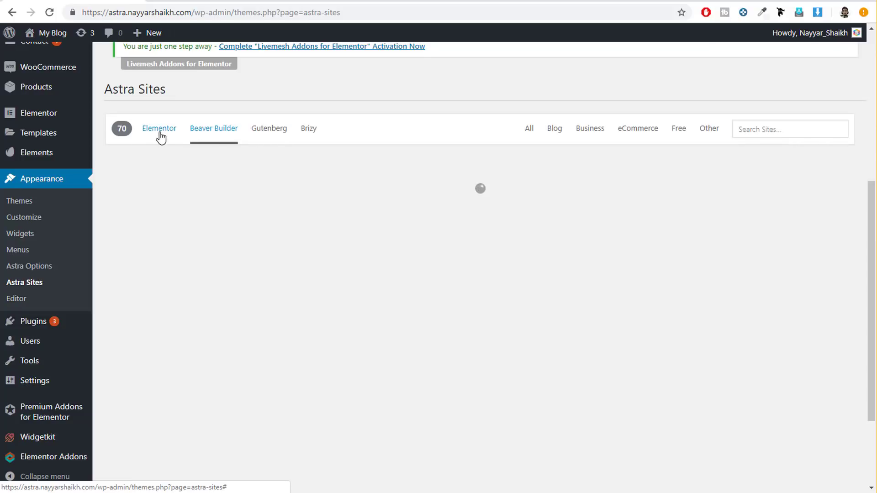
click(159, 132)
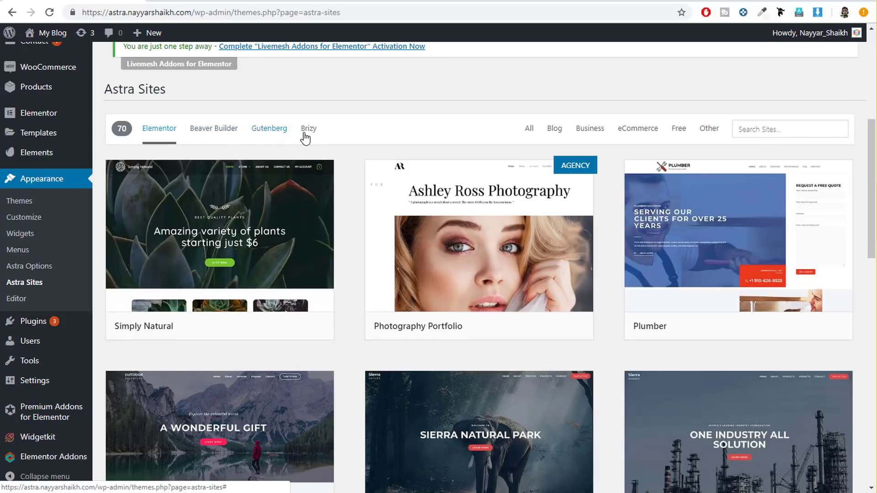
mouse_move(530, 198)
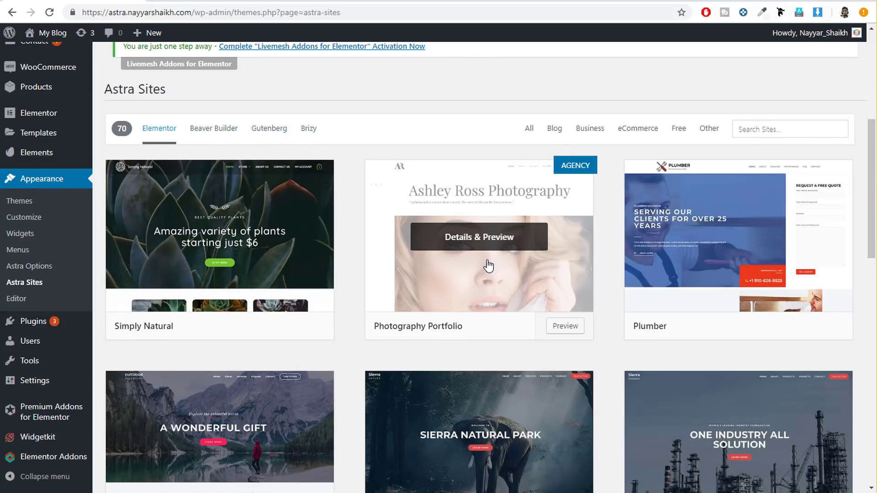
scroll(487, 275, down, 15)
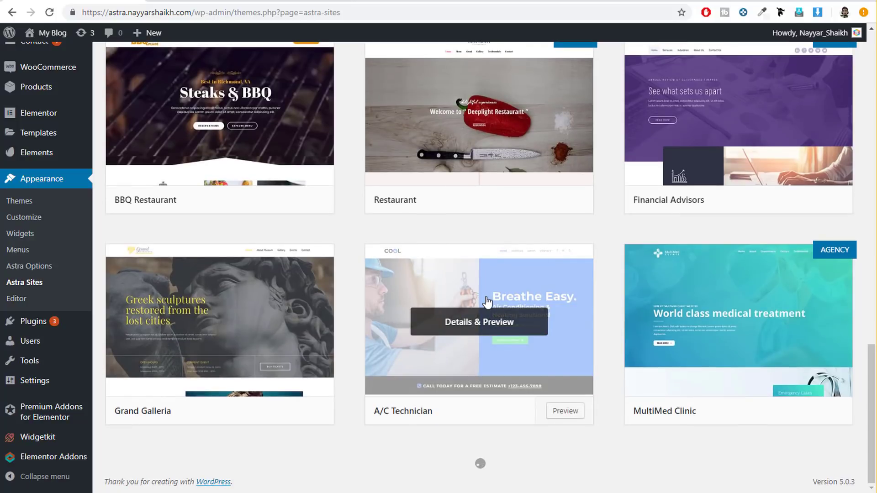
scroll(487, 301, down, 13)
scroll(432, 262, up, 2)
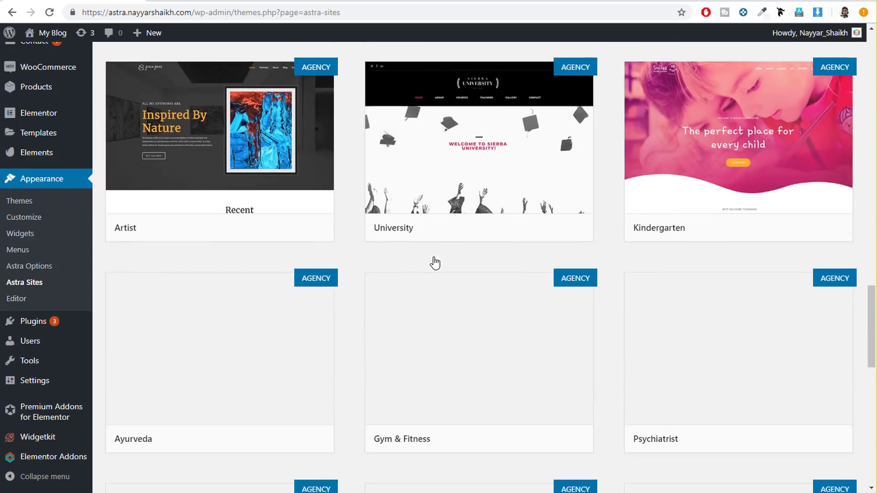
scroll(434, 261, down, 14)
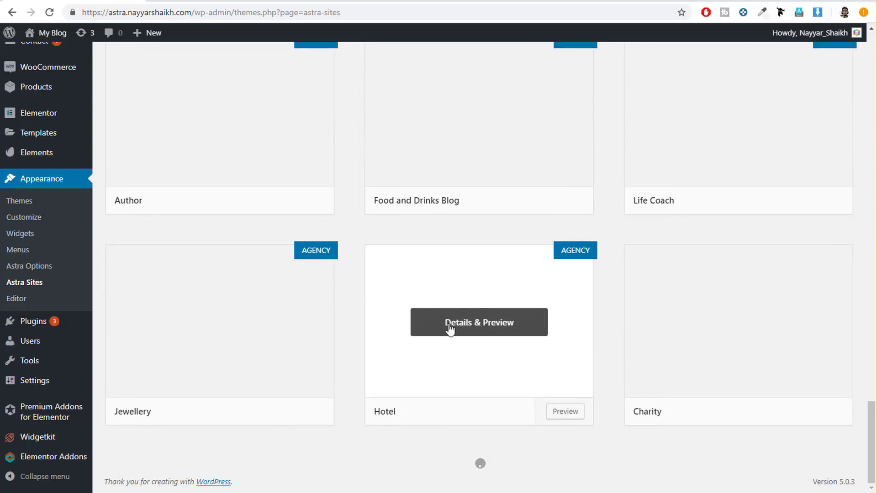
Open the Hotel demo's preview, close it, and browse the remaining Elementor demos in Astra Sites.
click(541, 316)
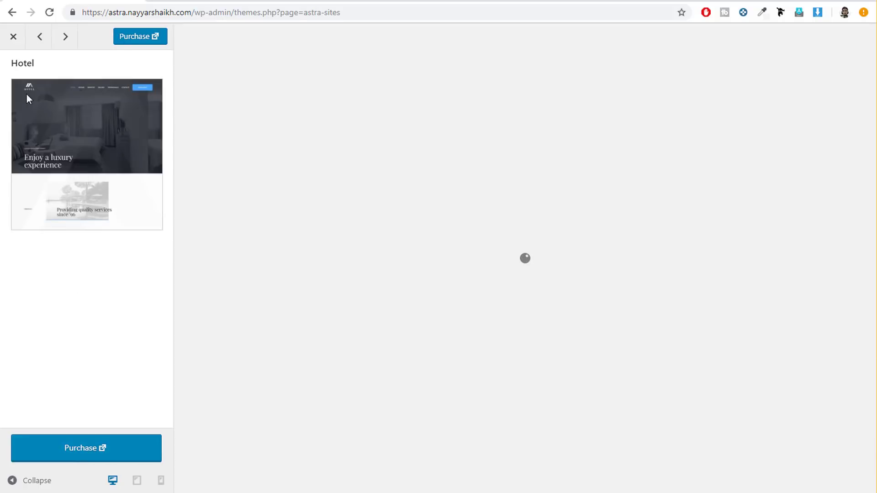
click(14, 38)
scroll(460, 320, down, 5)
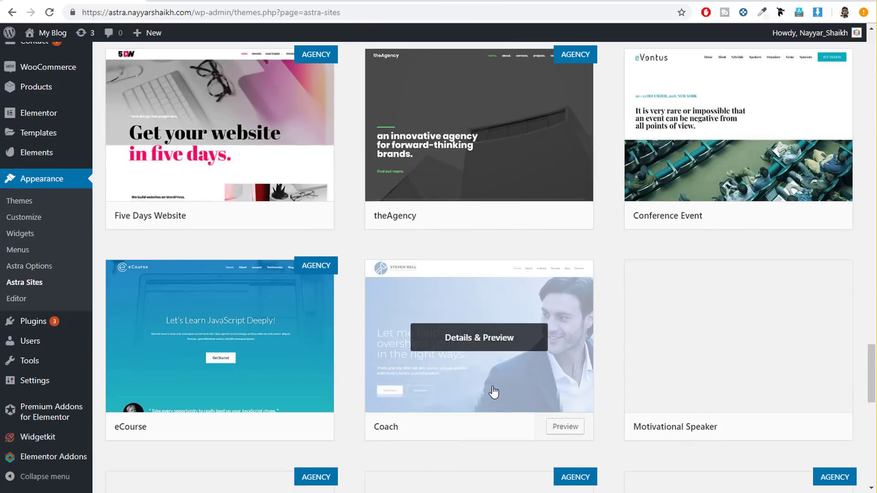
scroll(489, 378, down, 15)
scroll(494, 404, up, 20)
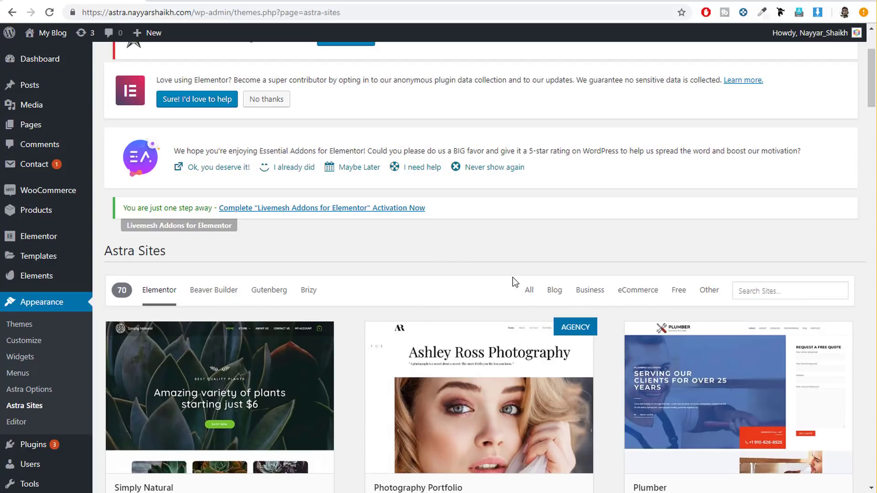
Filter the Elementor demos by eCommerce and examine the Simply Natural demo's preview down to its featured plants.
click(633, 294)
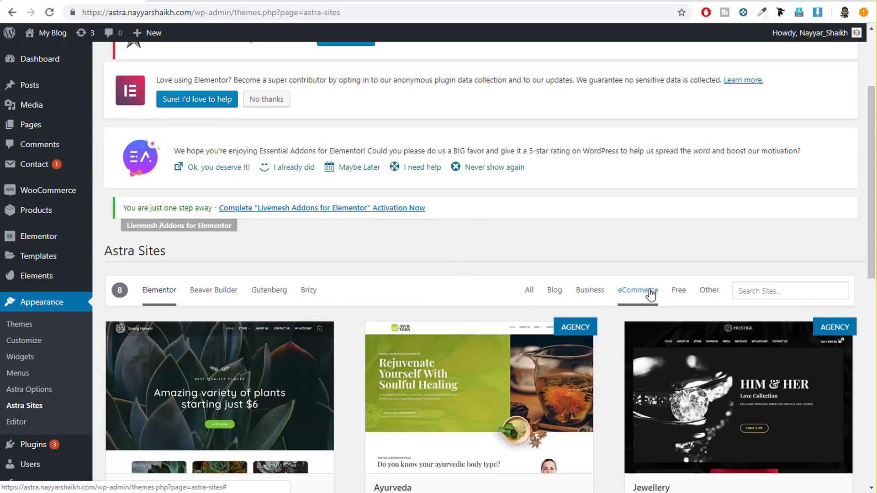
scroll(647, 298, down, 4)
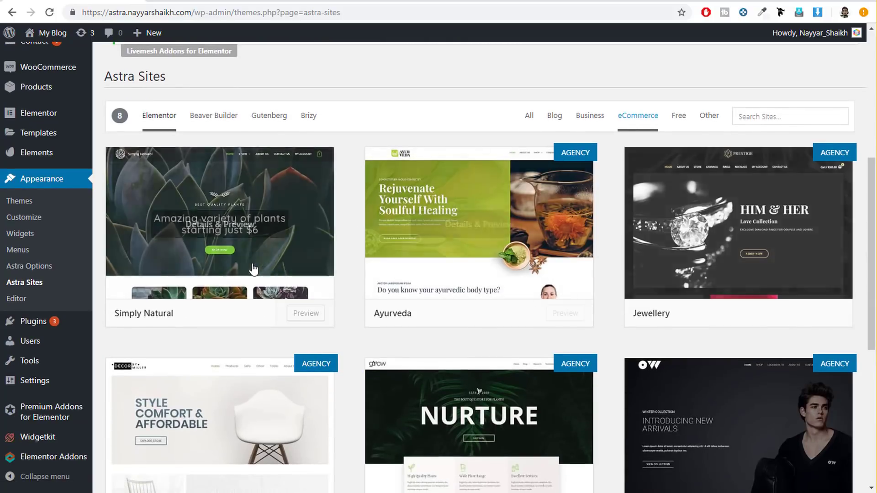
click(307, 242)
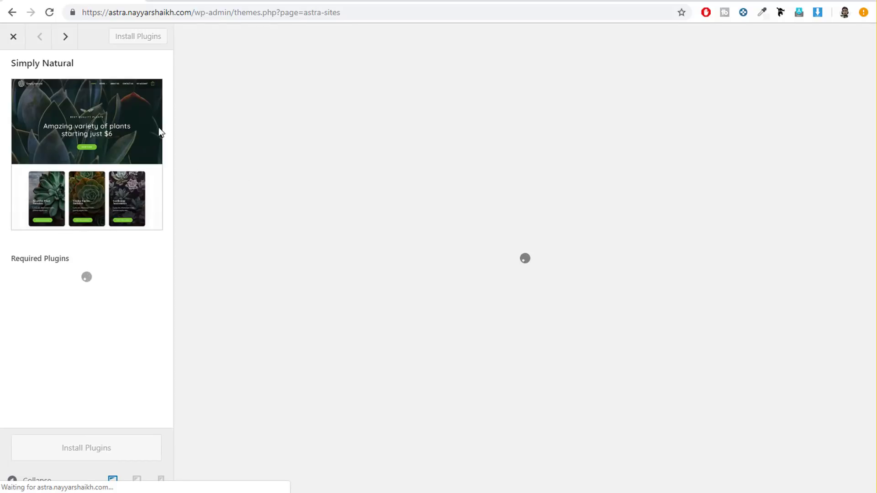
scroll(364, 287, down, 5)
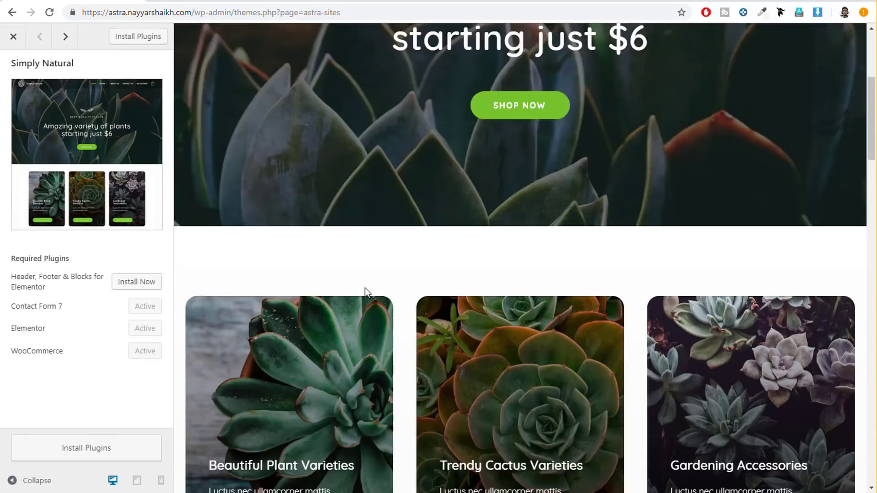
scroll(366, 288, down, 15)
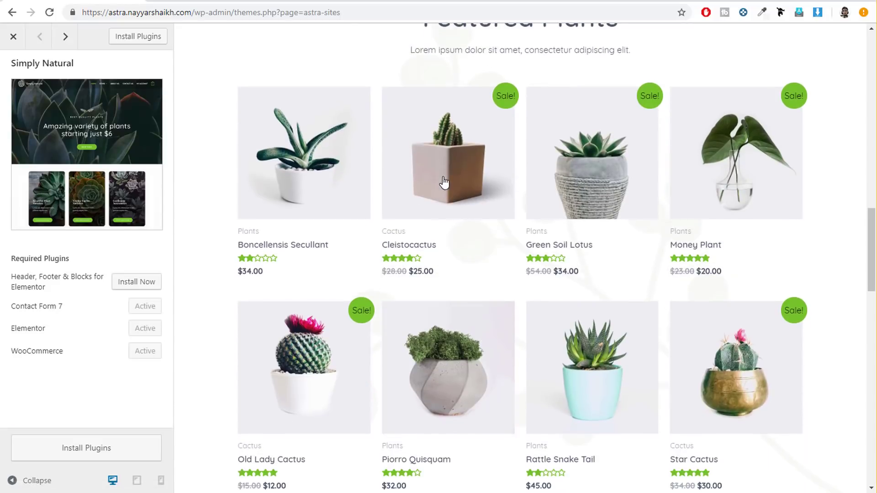
Examine the Simply Natural demo's preview around its product list and testimonials, and close the preview.
scroll(513, 306, down, 6)
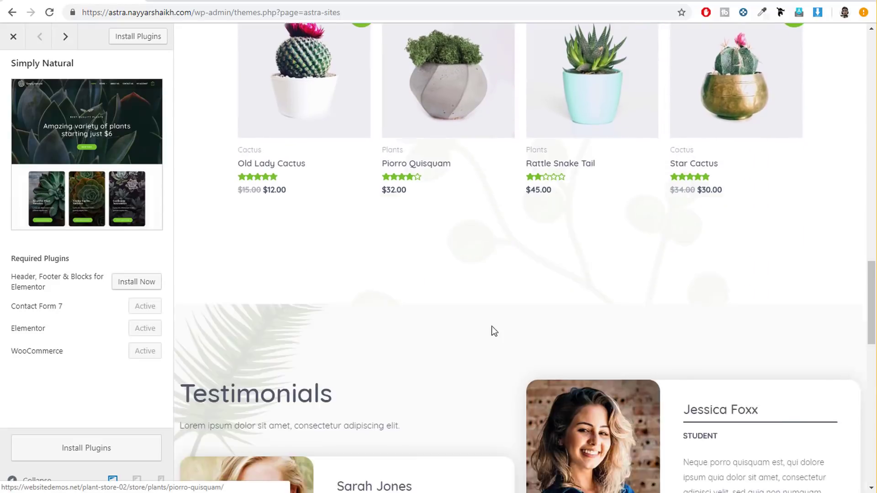
scroll(492, 335, down, 10)
scroll(390, 255, up, 10)
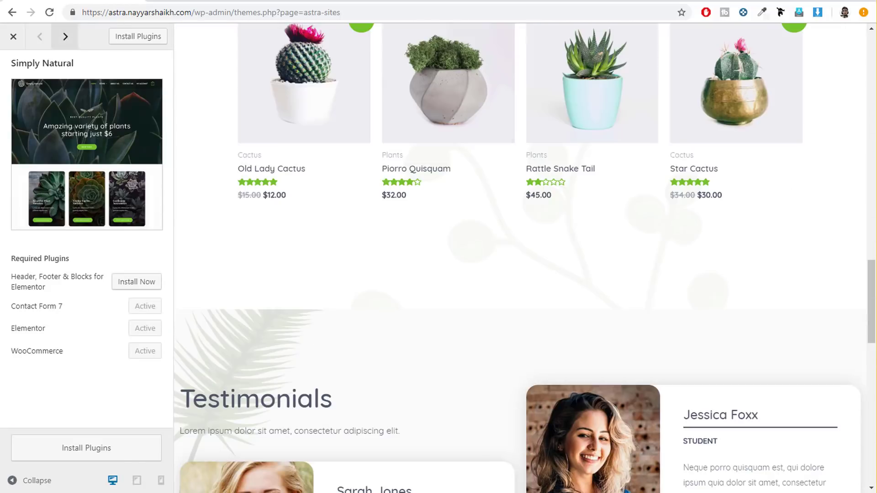
click(14, 38)
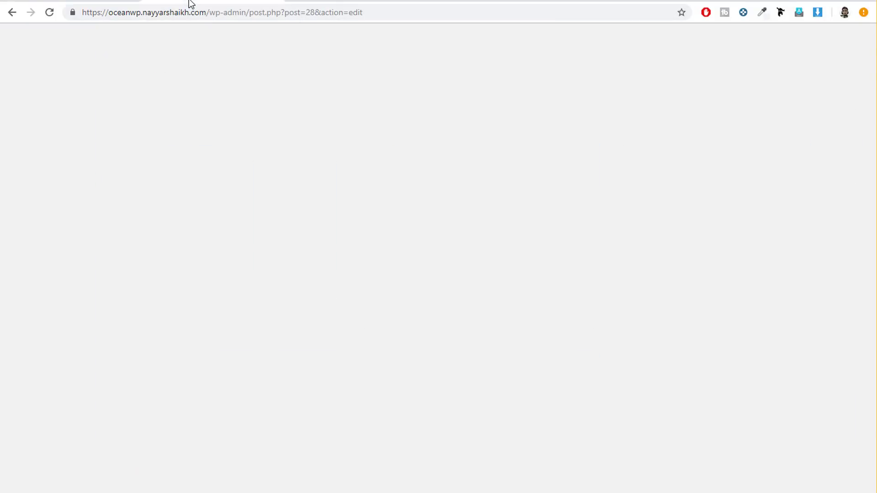
Switch to the OceanWP site's dashboard, open its installed plugins, and examine the list including Ocean Demo Import and Ocean Extra.
scroll(596, 322, down, 2)
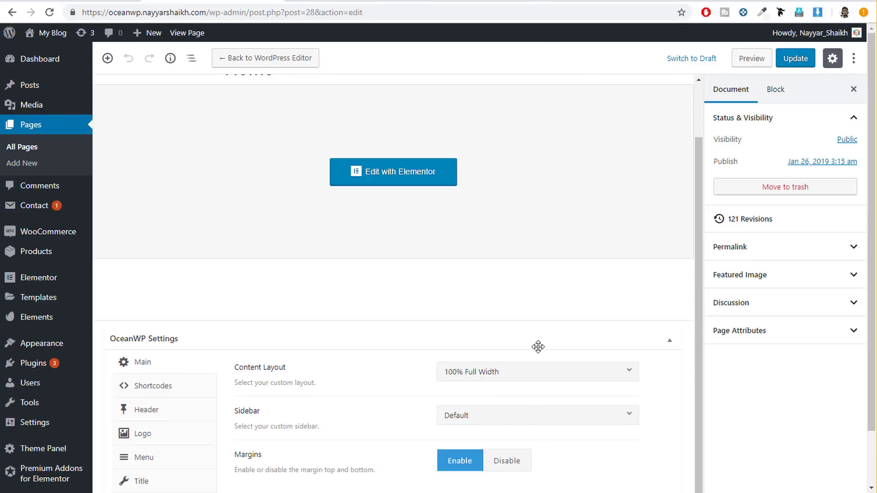
click(34, 366)
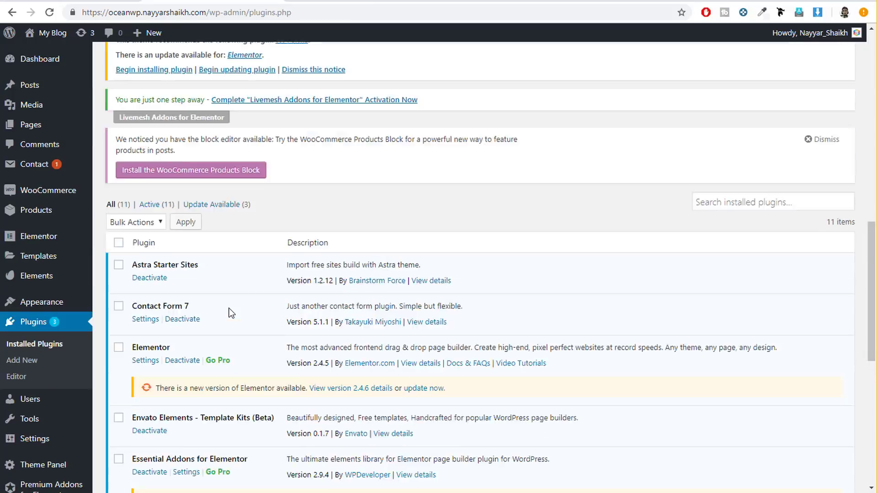
scroll(229, 310, up, 8)
scroll(229, 311, down, 9)
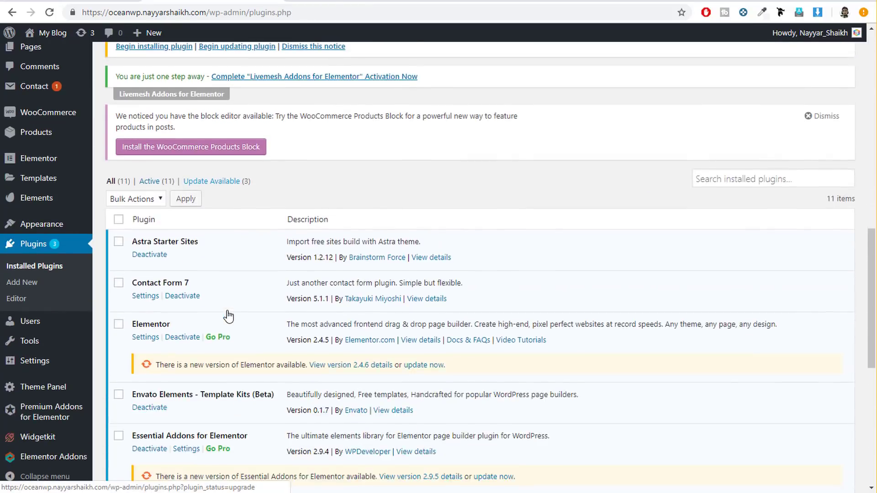
scroll(229, 316, down, 6)
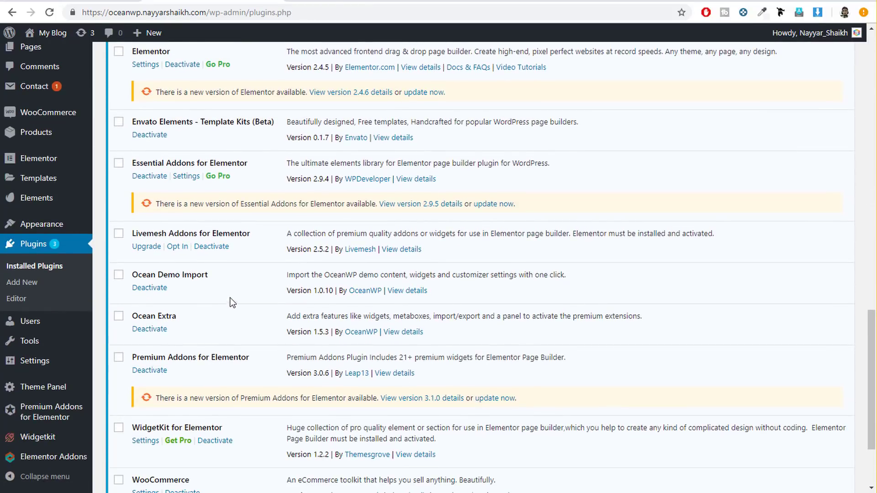
drag(211, 274, 132, 276)
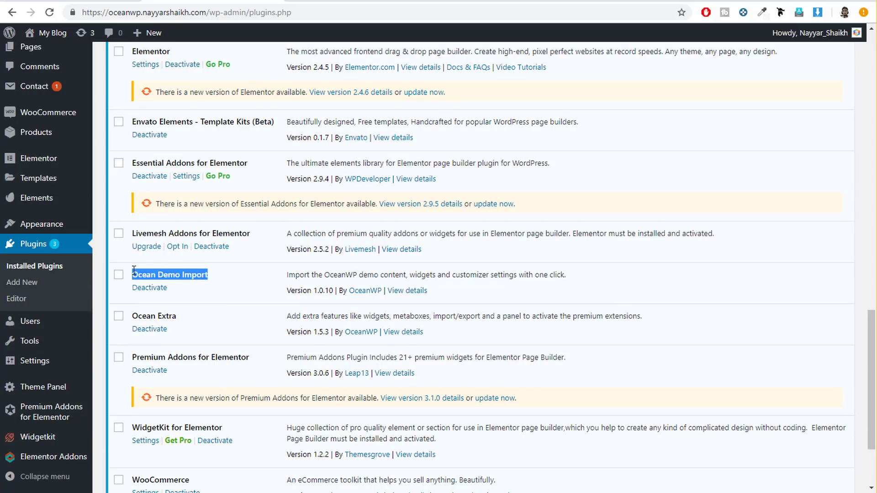
click(206, 276)
scroll(206, 276, down, 3)
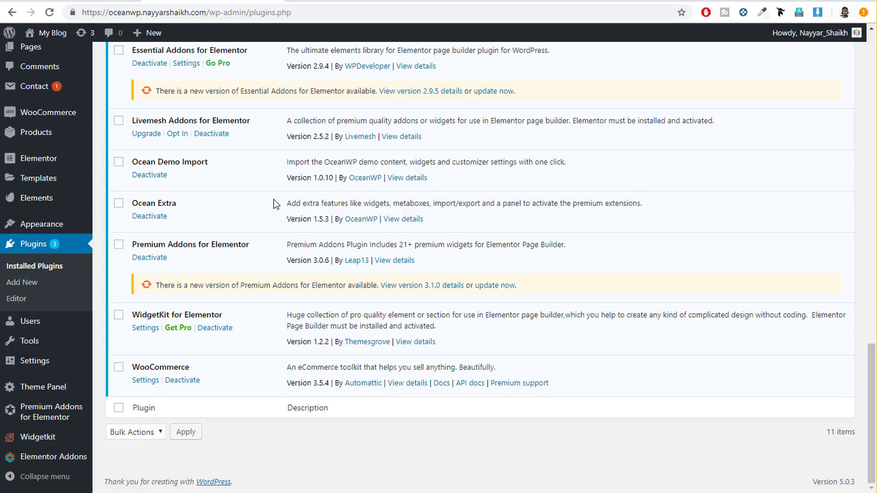
Open OceanWP's Install Demos library and browse all the free demos from Architect to Yoga.
mouse_move(44, 389)
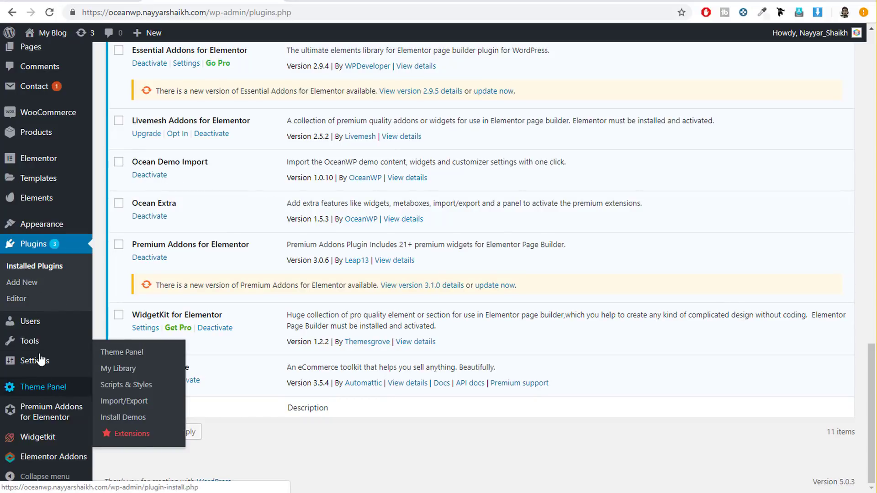
click(143, 421)
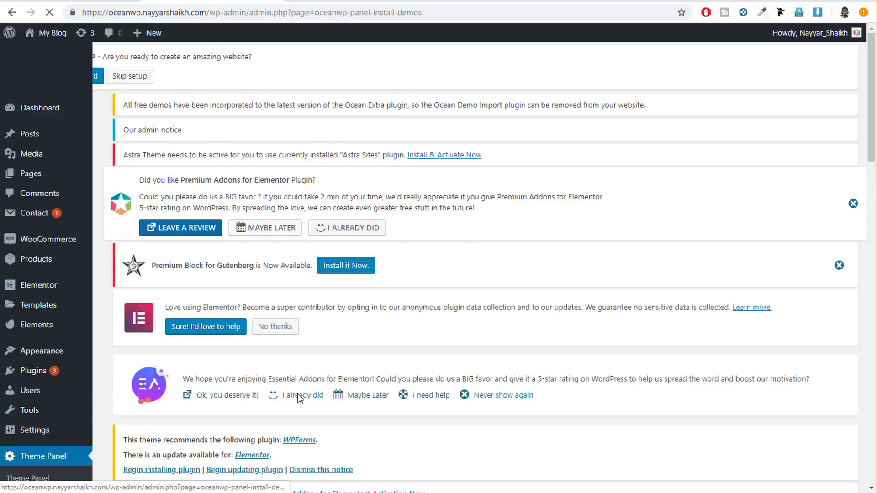
scroll(320, 394, down, 15)
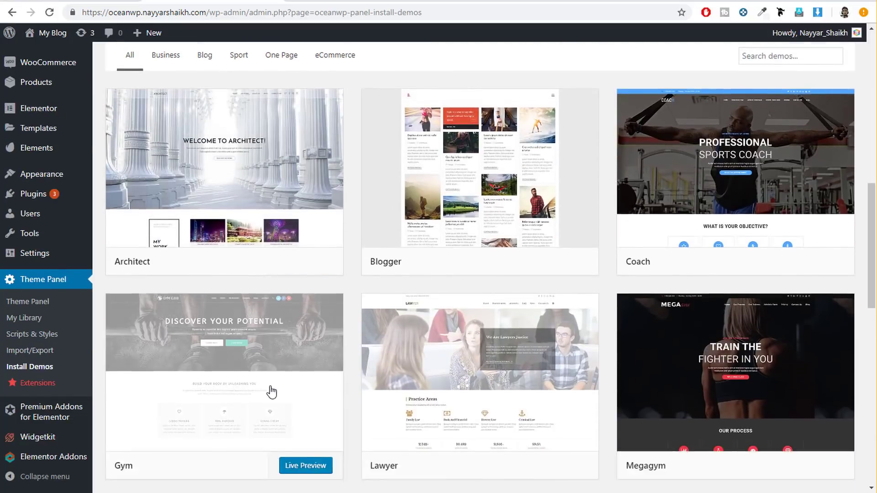
scroll(353, 344, up, 4)
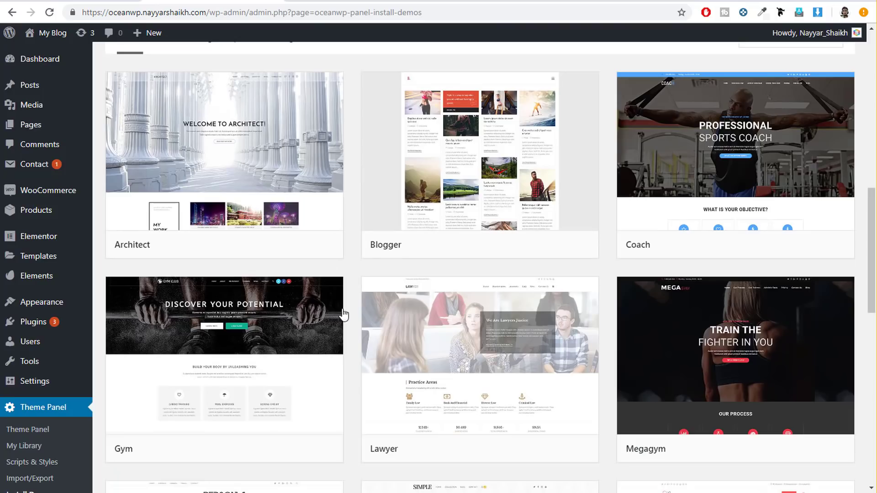
scroll(404, 370, down, 1)
scroll(405, 370, down, 4)
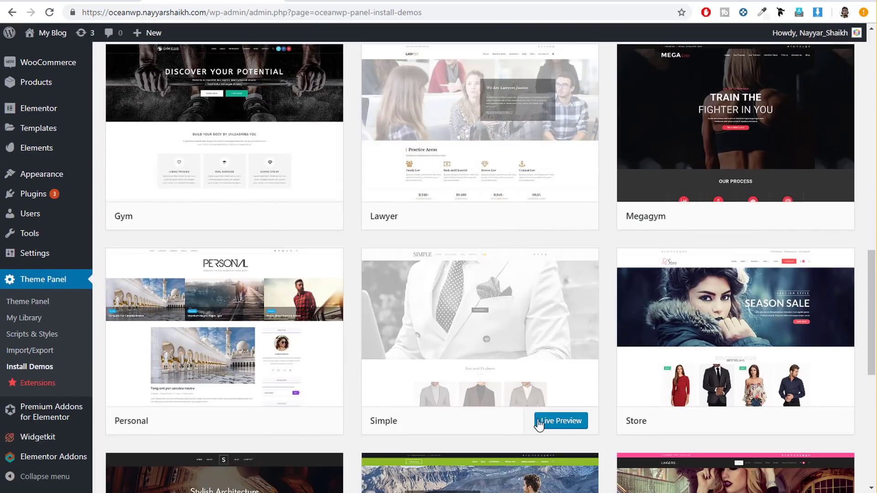
scroll(805, 417, down, 5)
scroll(804, 416, down, 4)
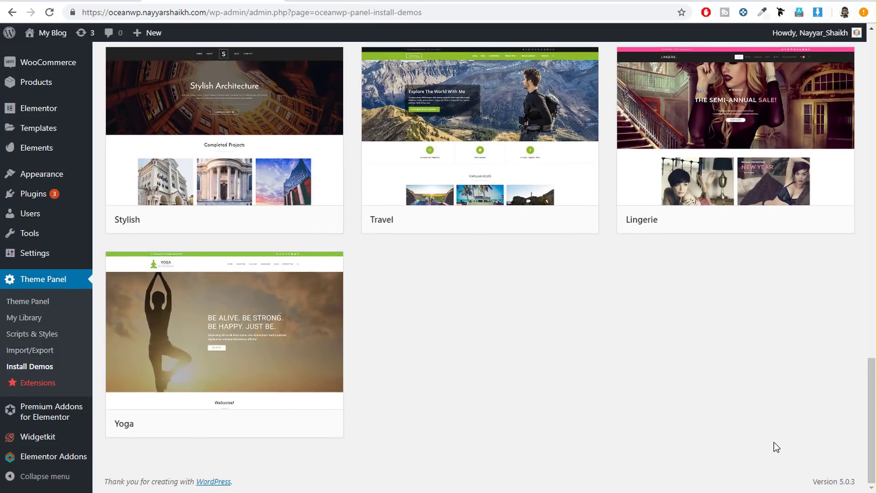
scroll(759, 441, up, 6)
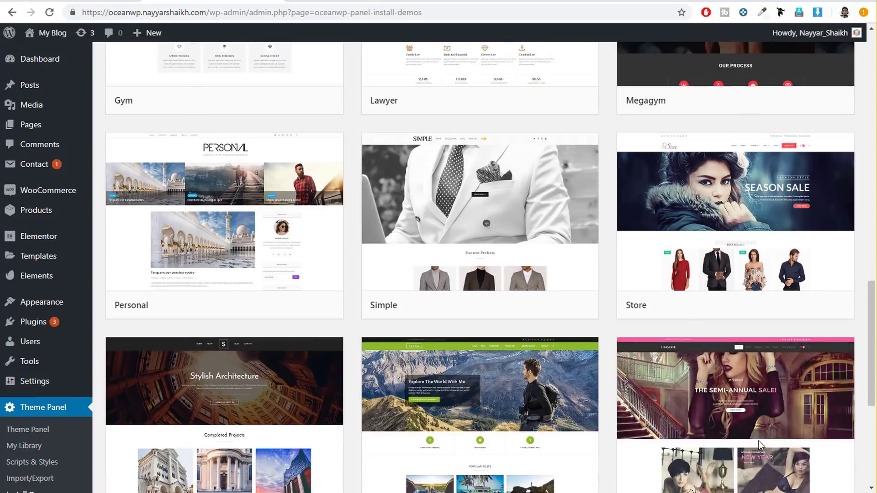
scroll(614, 315, up, 7)
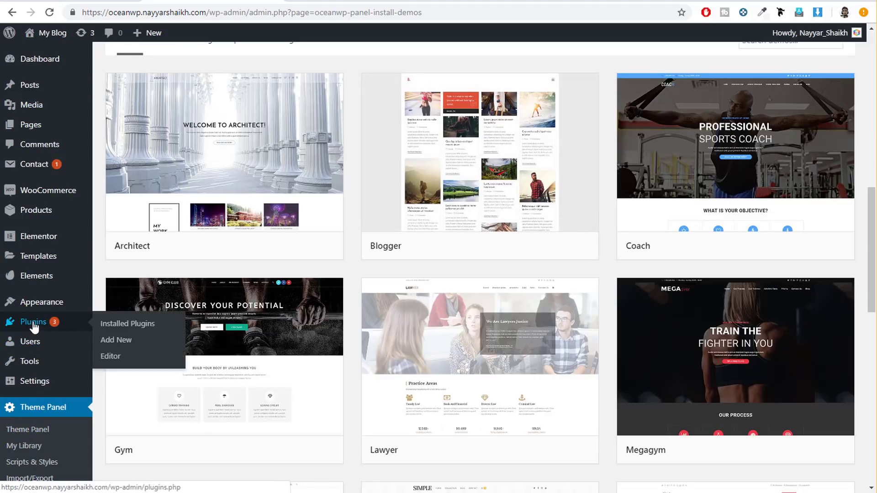
Open the page for adding new plugins on the OceanWP site and on the Astra site.
click(112, 340)
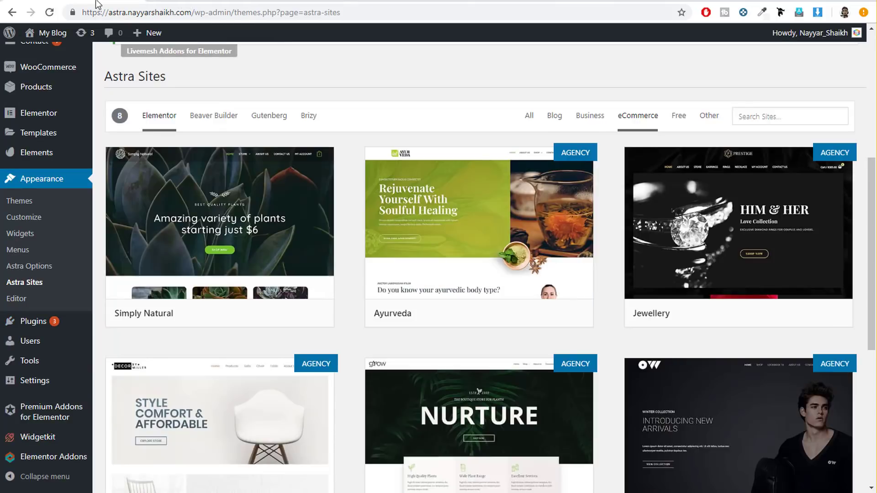
mouse_move(37, 321)
click(141, 342)
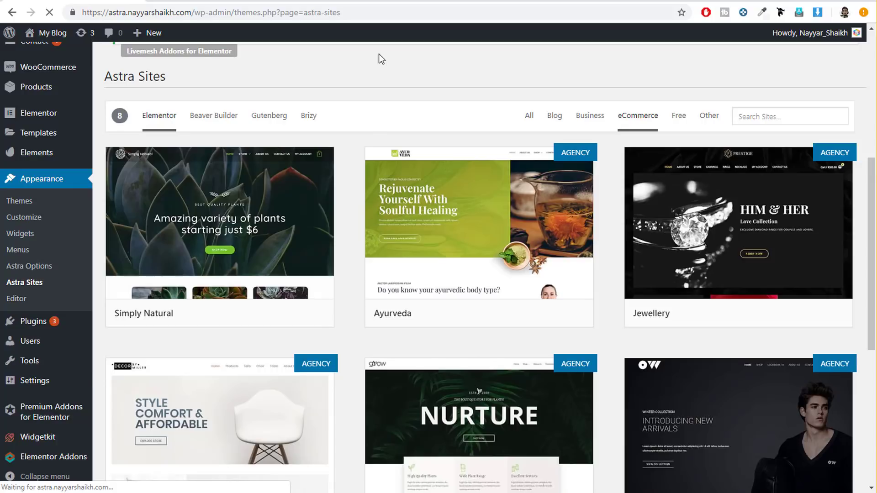
Search the Astra site's plugin directory for "Brainstorm Force" and check the author credits on the first plugins.
scroll(572, 288, down, 6)
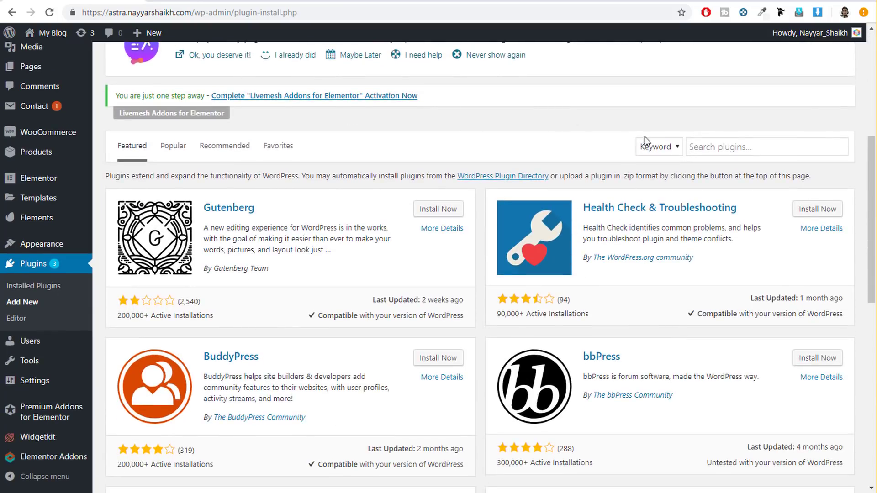
click(713, 146)
text(Brainstorm Force)
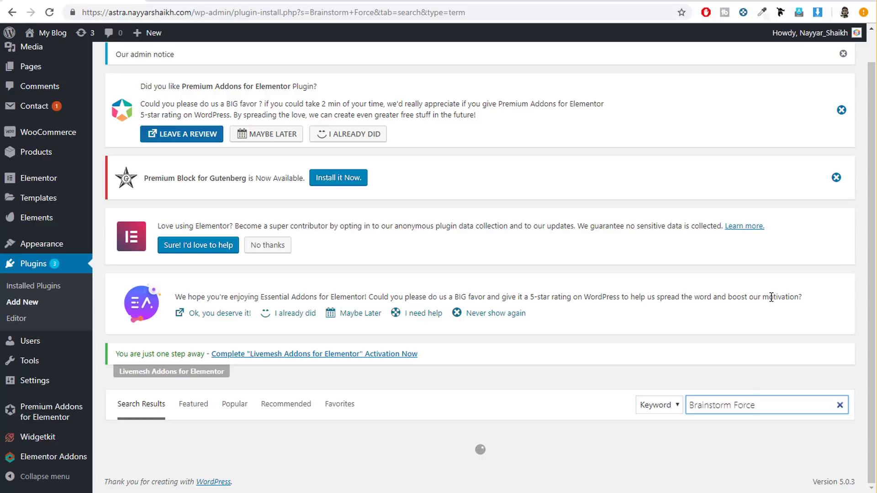
scroll(770, 325, down, 5)
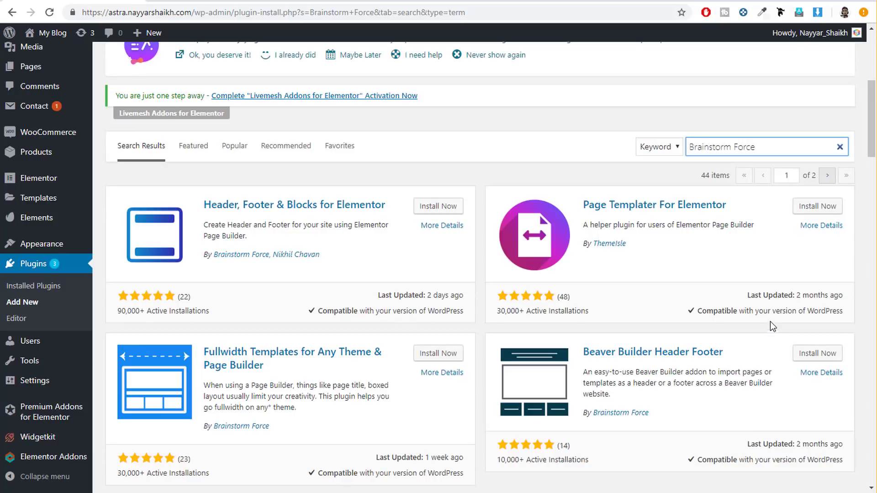
click(609, 414)
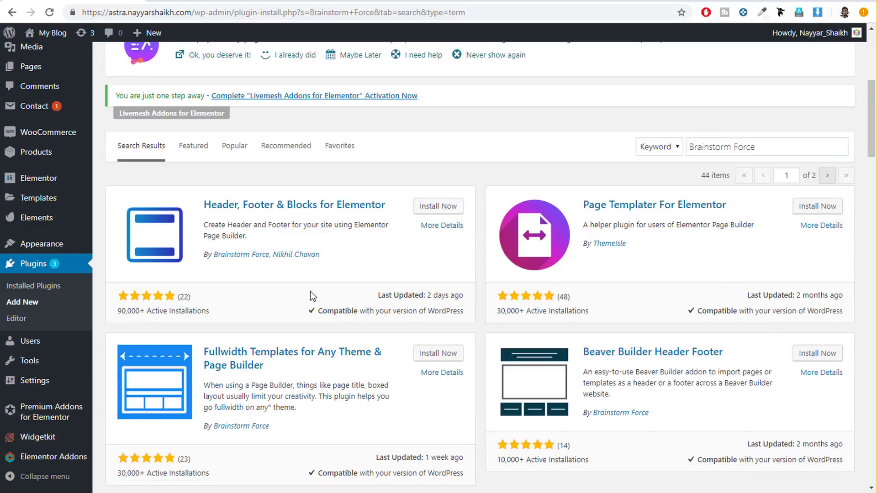
drag(199, 426, 285, 420)
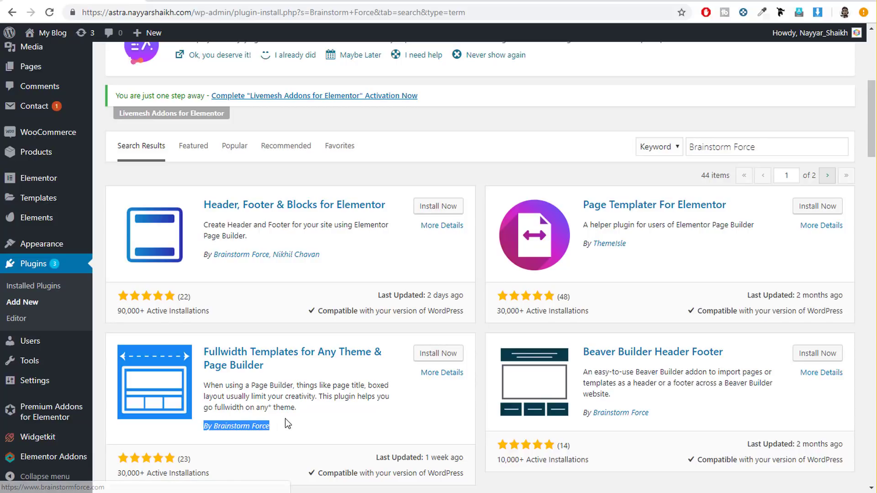
click(297, 426)
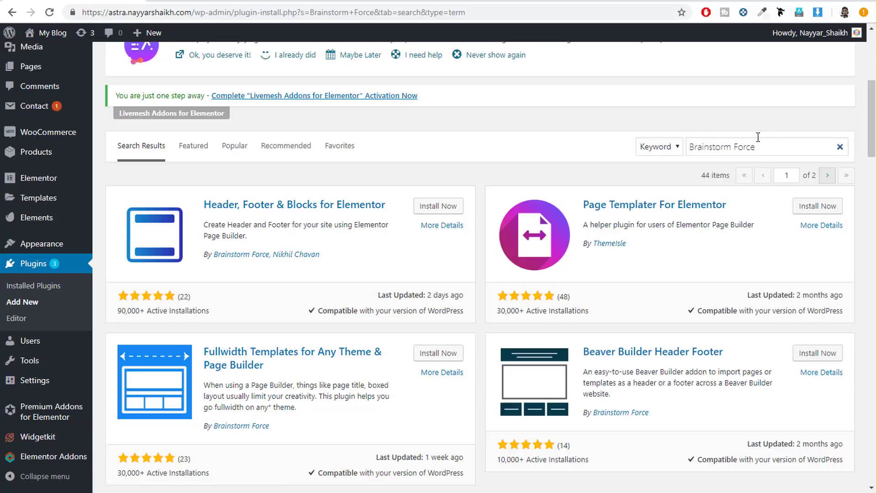
Examine the first half of the Brainstorm Force plugin results, including the Beaver Builder add-ons, for authors, ratings and installation counts.
scroll(364, 307, down, 5)
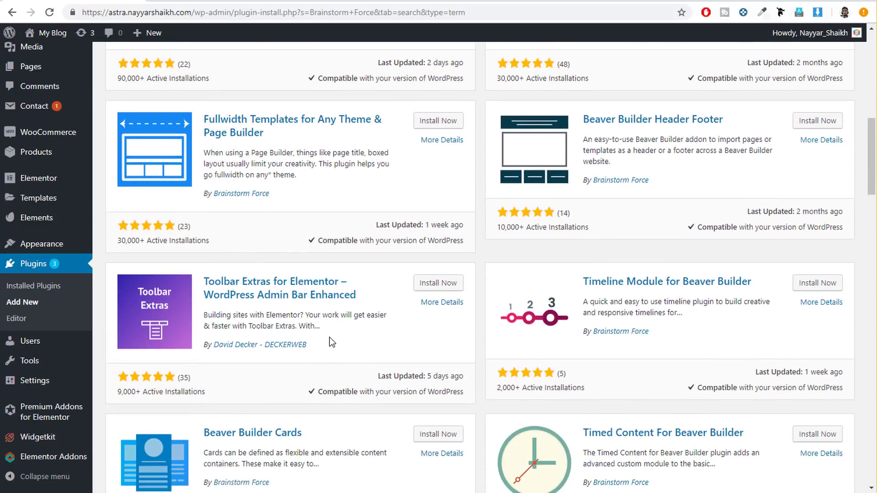
scroll(330, 337, down, 2)
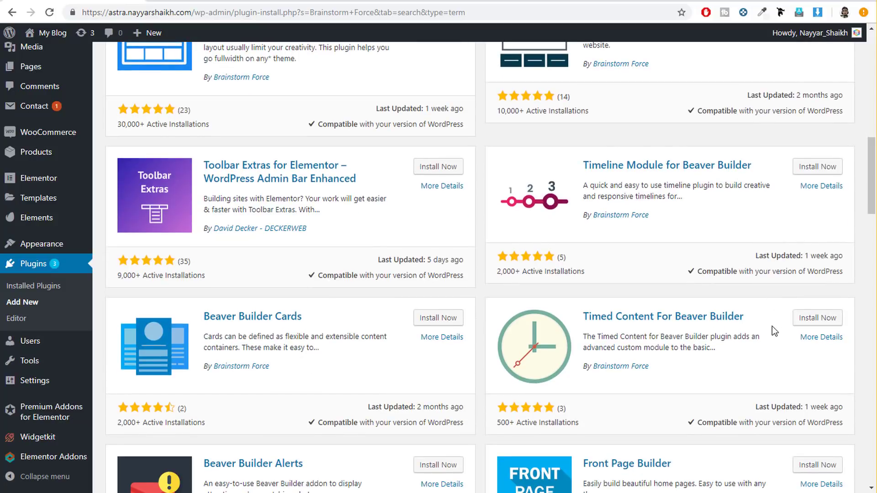
scroll(772, 327, down, 2)
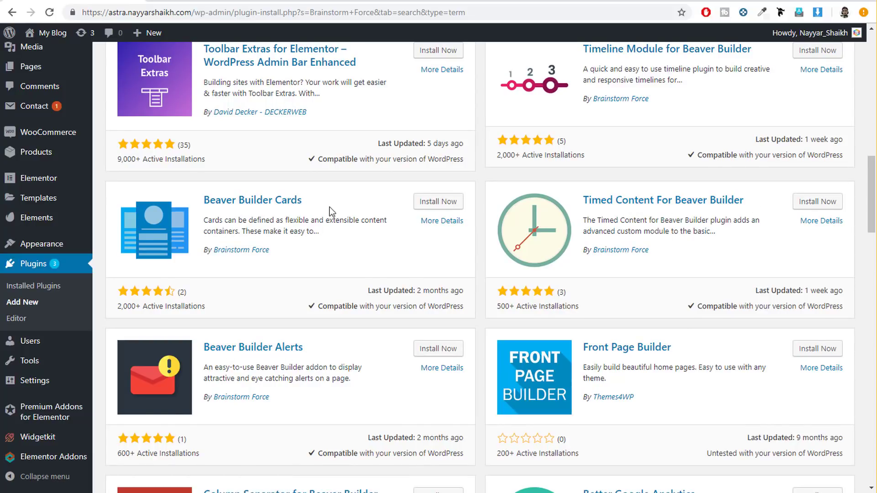
scroll(419, 264, up, 4)
scroll(418, 273, down, 5)
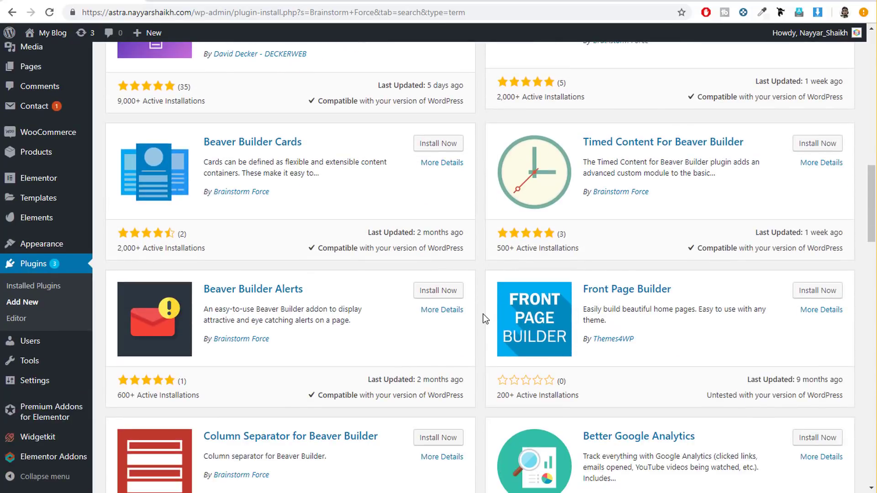
scroll(695, 331, down, 5)
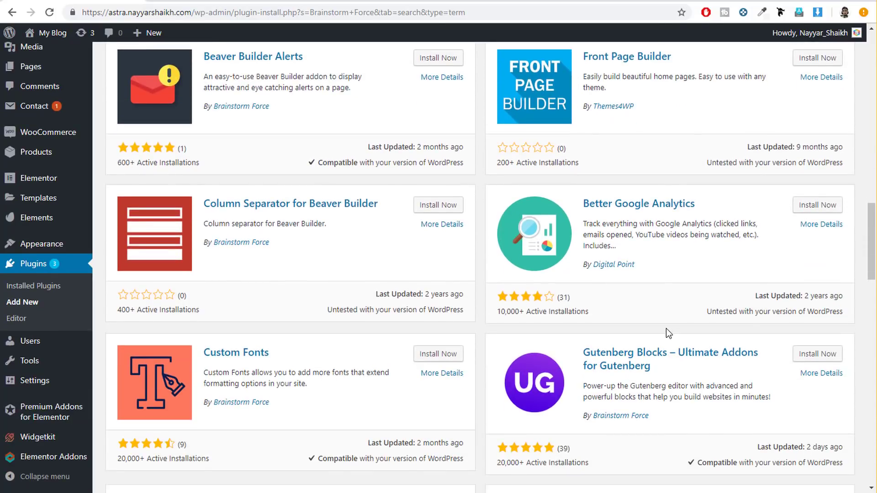
Examine the remaining Brainstorm Force results on the page, from Custom Fonts and Astra Hooks down to Home Page Banner for Astra Theme.
scroll(666, 328, down, 4)
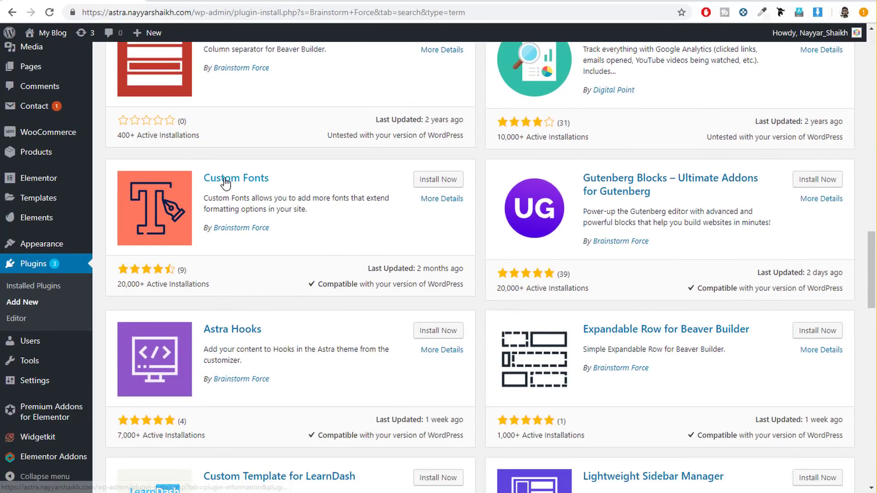
scroll(361, 259, down, 1)
scroll(753, 296, down, 1)
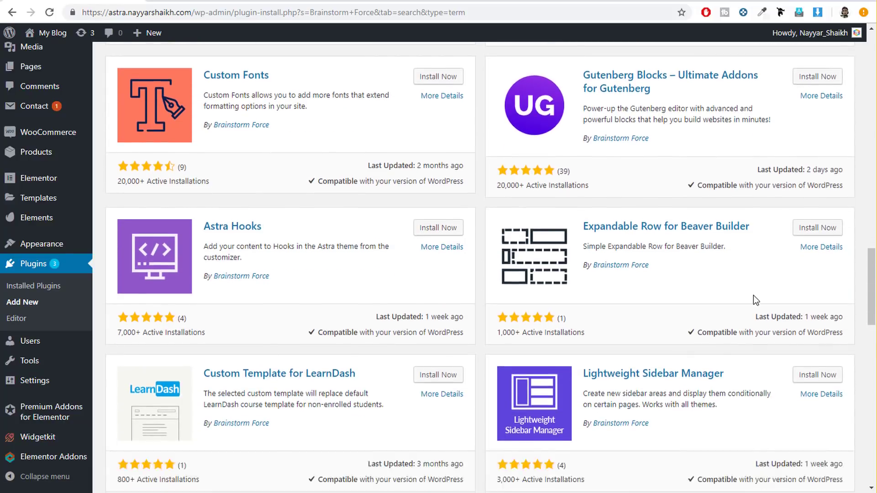
scroll(753, 295, down, 3)
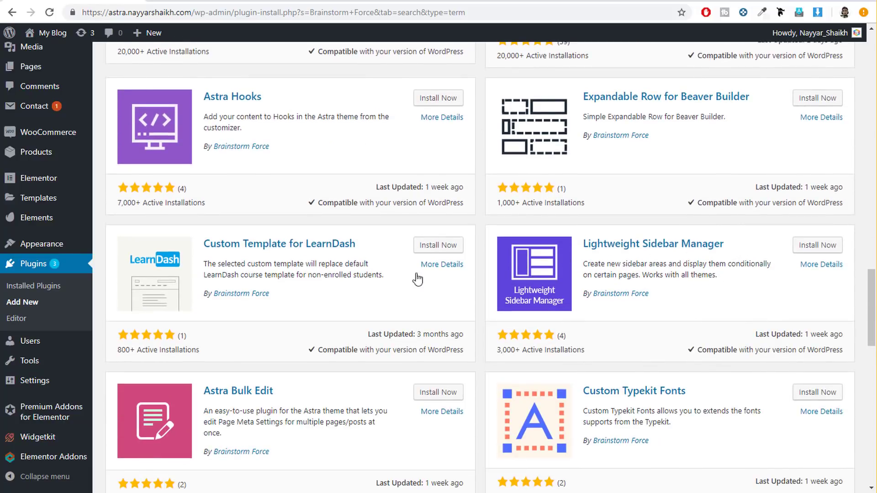
scroll(332, 344, down, 5)
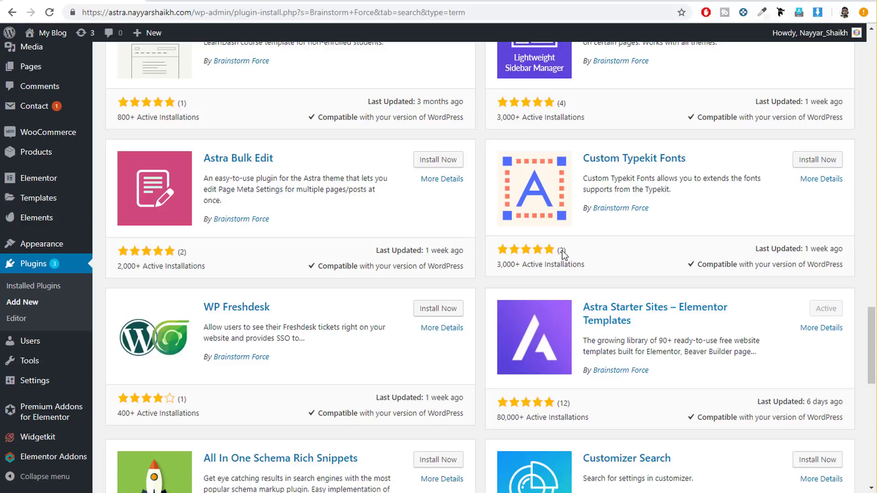
scroll(648, 313, down, 2)
scroll(647, 311, down, 1)
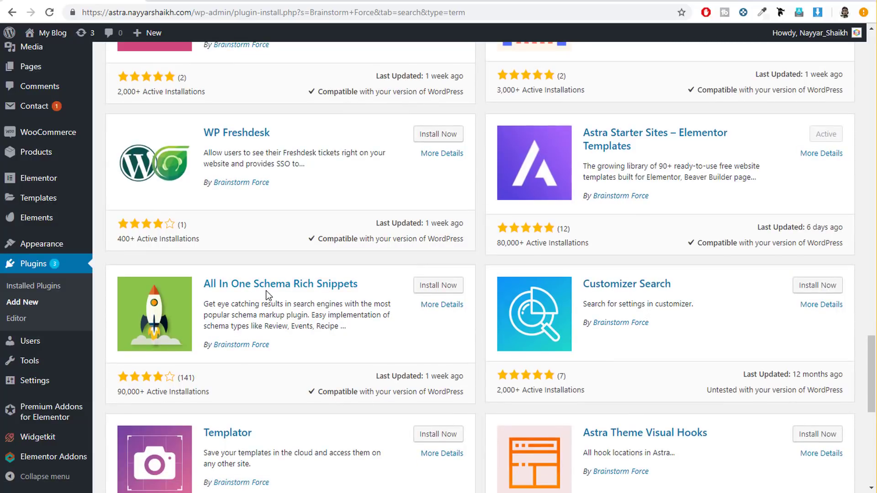
scroll(699, 370, down, 2)
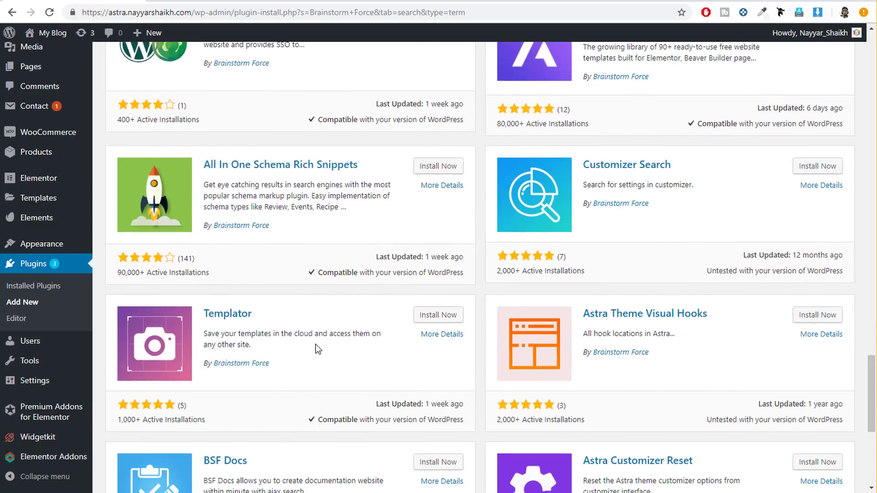
scroll(320, 347, down, 2)
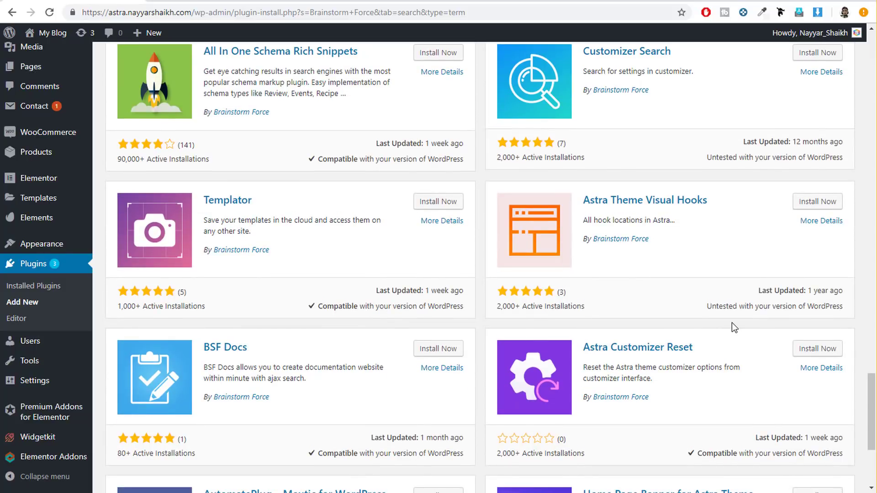
scroll(738, 327, down, 5)
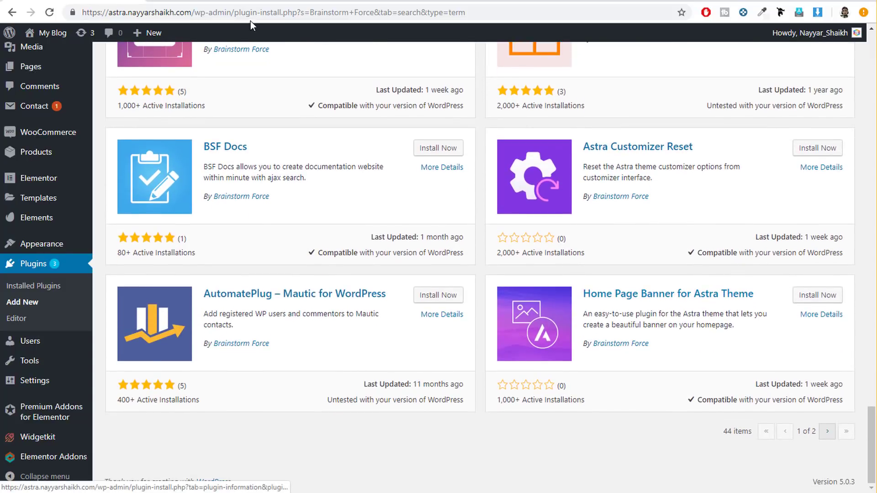
Switch to the OceanWP site and search its plugin directory for "oceanwp".
click(251, 2)
scroll(640, 285, down, 12)
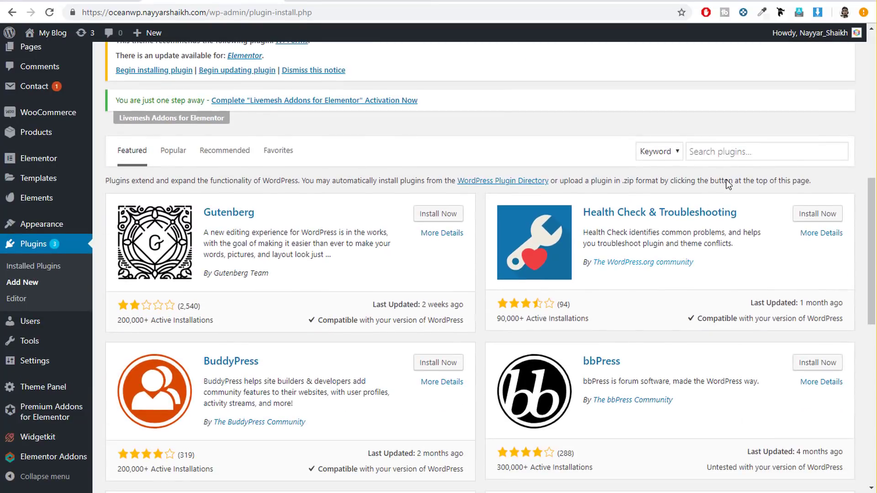
click(743, 144)
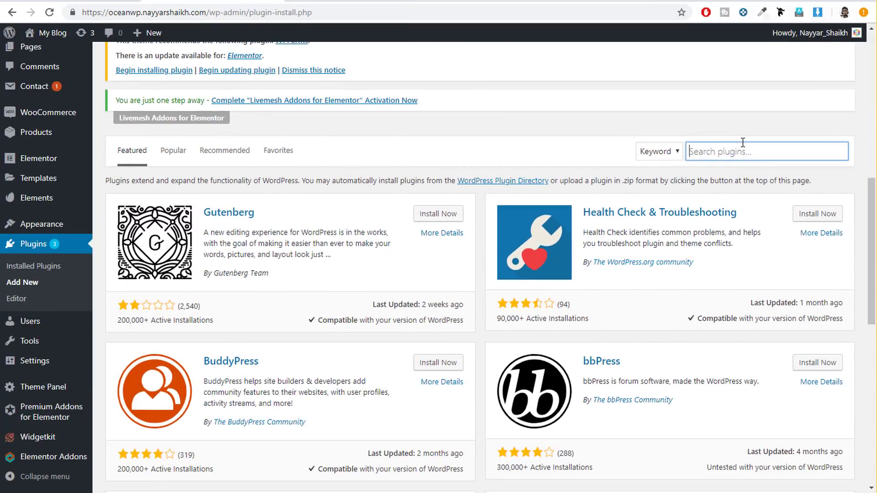
text(oceanwp)
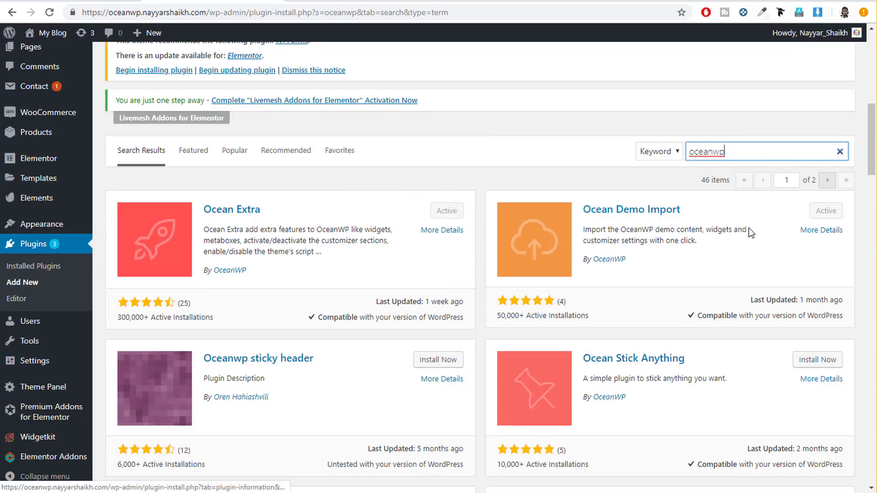
Examine the OceanWP plugin results, including Ocean Extra, Ocean Stick Anything, Ocean Modal Window and Ocean Posts Slider.
scroll(746, 229, down, 3)
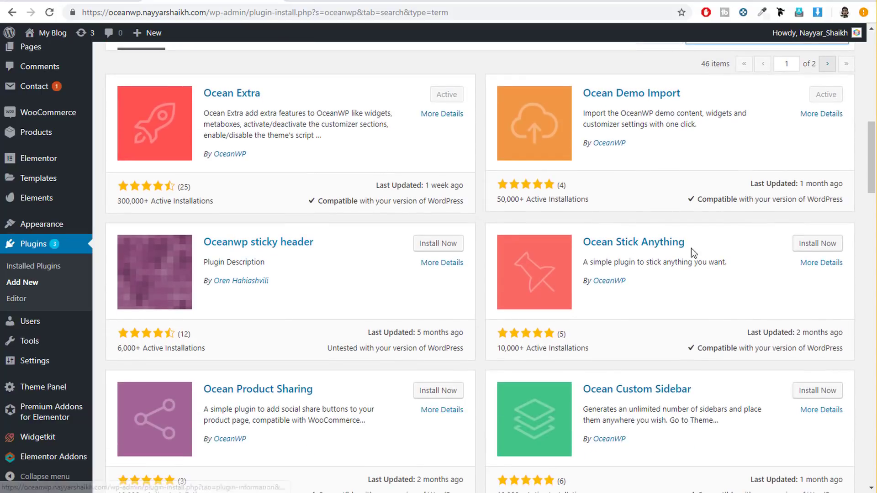
scroll(736, 312, down, 1)
scroll(736, 311, down, 4)
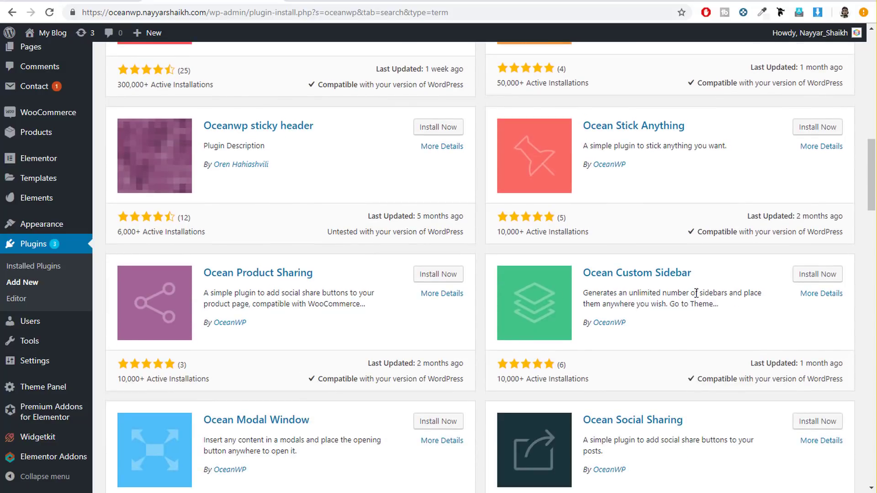
scroll(710, 295, down, 4)
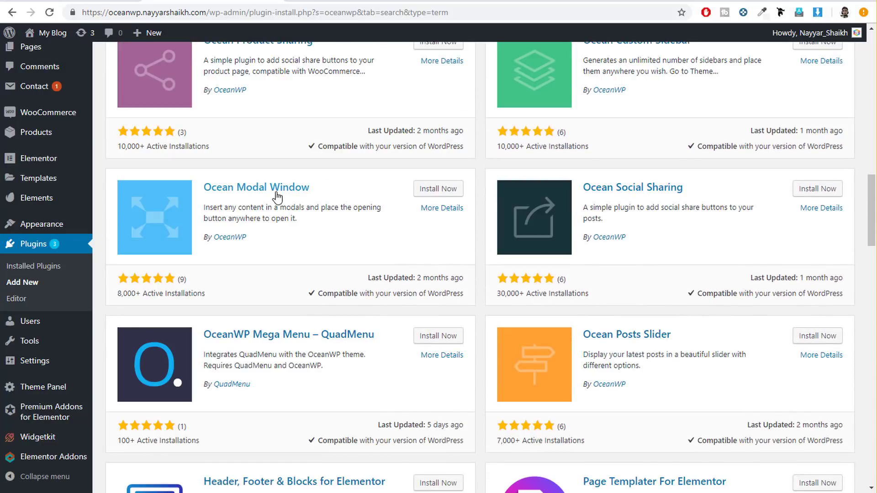
scroll(772, 336, down, 5)
scroll(772, 336, up, 11)
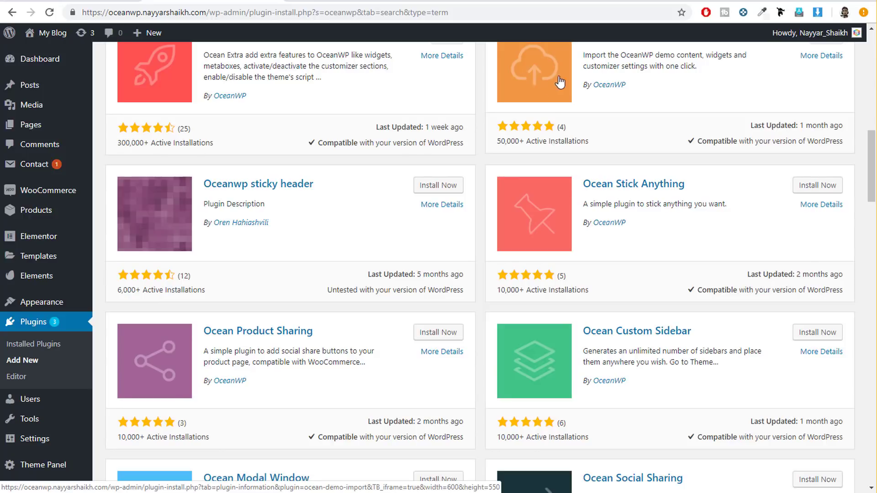
scroll(580, 194, up, 4)
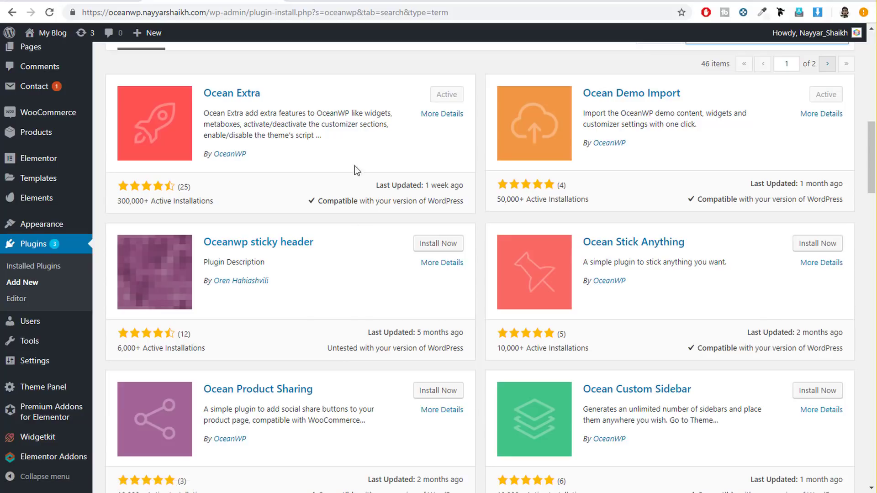
scroll(354, 95, down, 5)
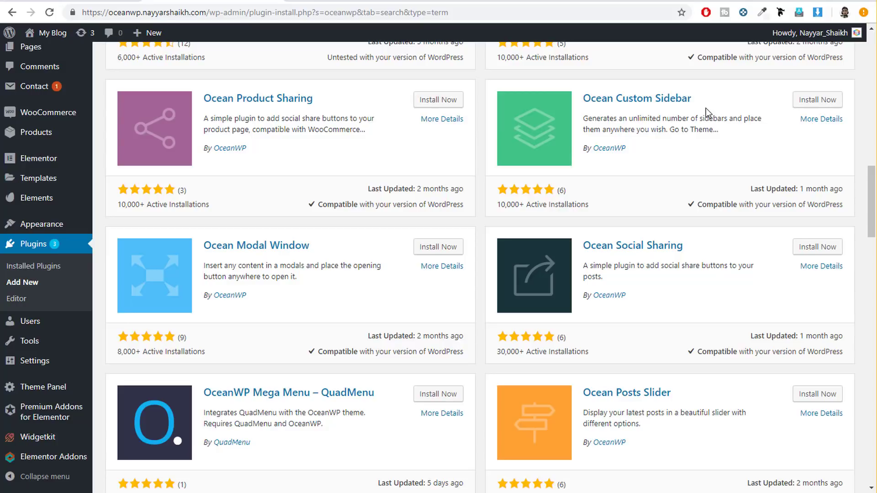
View the YouTube channel's home page briefly, then return to the OceanWP site's plugin results and review the listed Ocean extensions again.
click(363, 1)
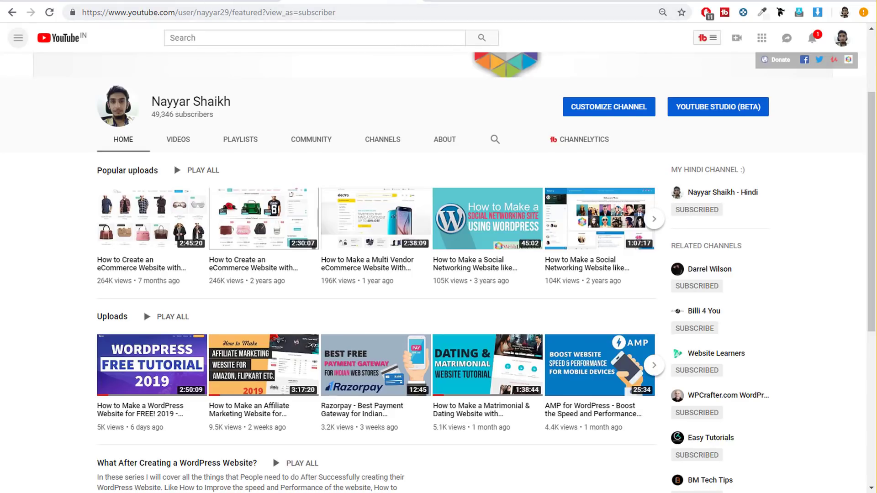
click(211, 1)
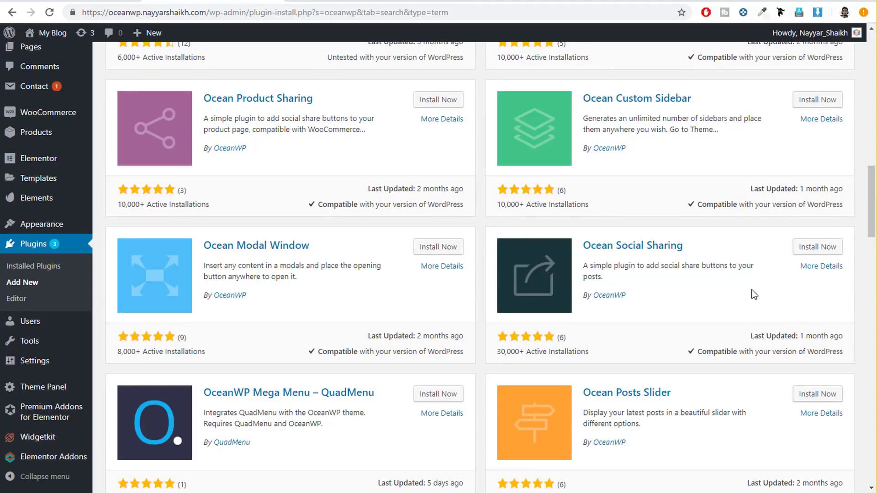
scroll(754, 295, up, 6)
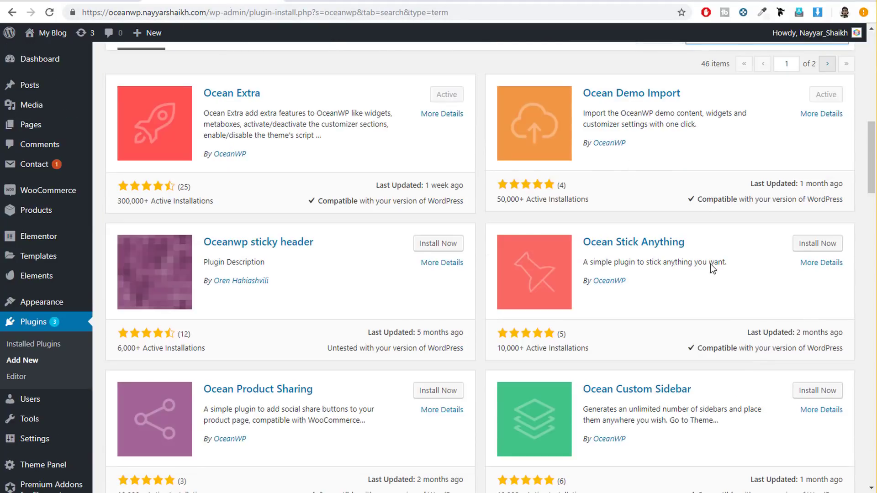
scroll(722, 283, up, 5)
scroll(727, 293, down, 10)
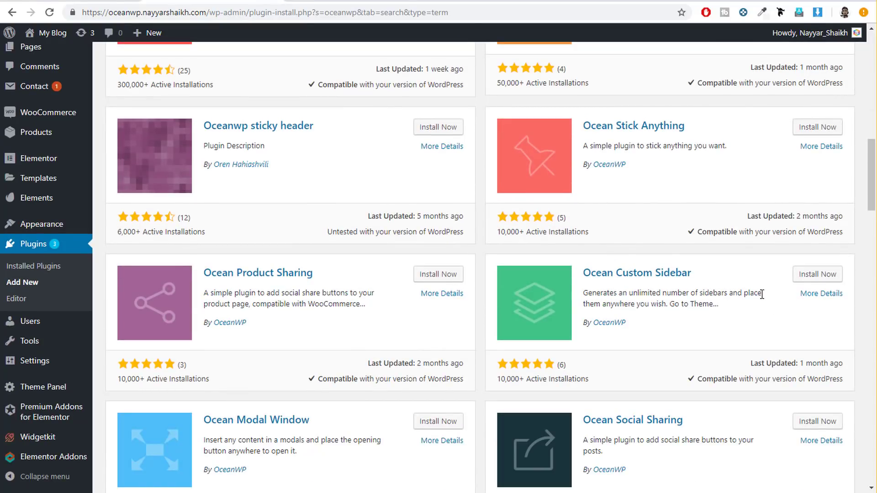
scroll(718, 428, down, 1)
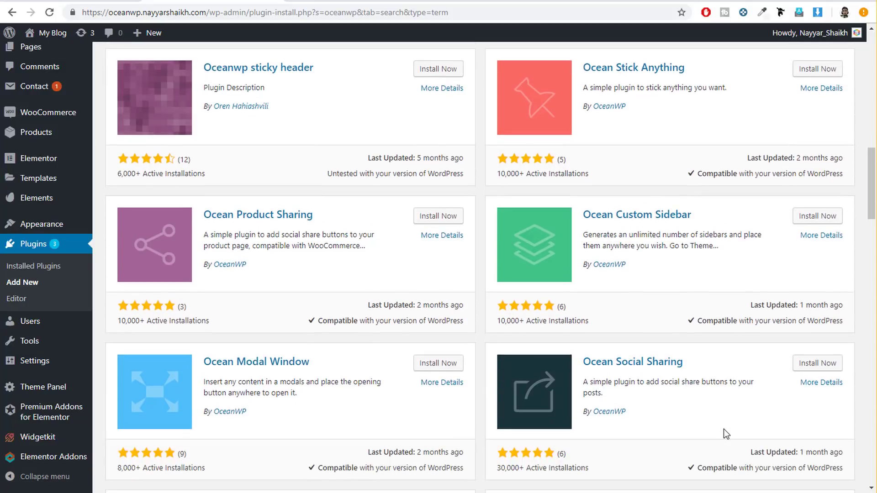